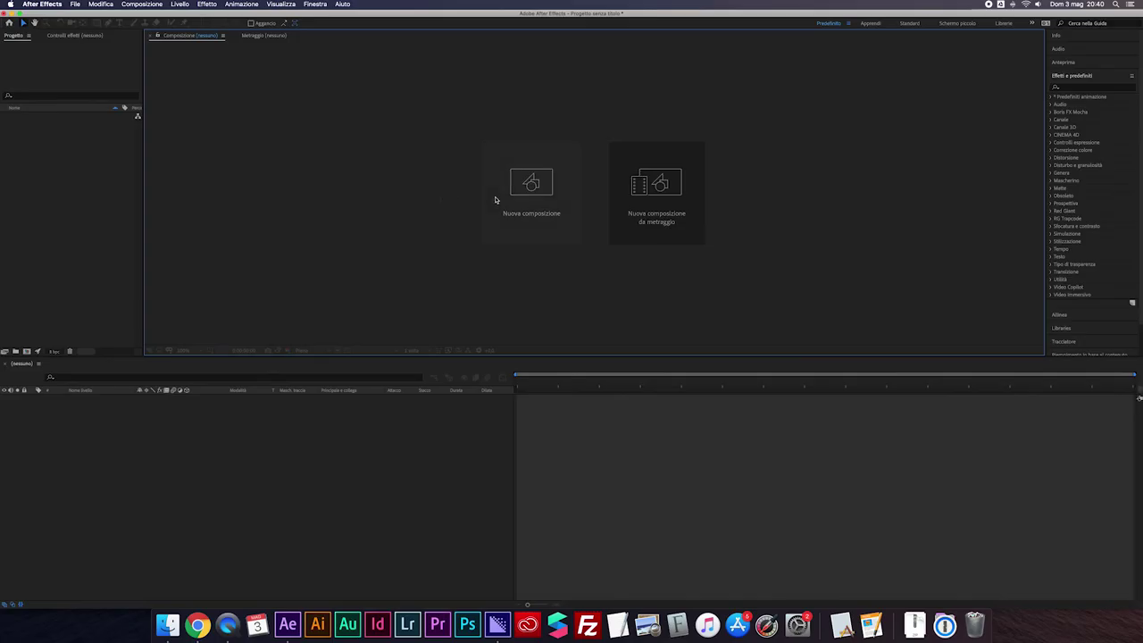
# Create 'Composizione 1' at 1000×1000 px, 30 fps, 30 seconds long
pyautogui.click(532, 184)
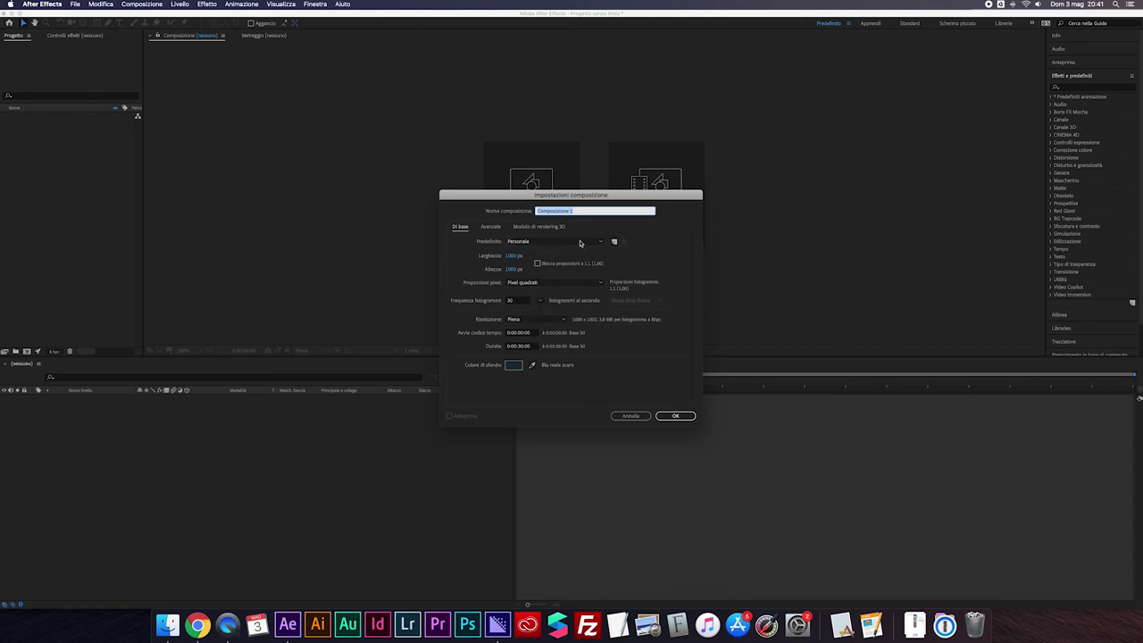
pyautogui.click(677, 417)
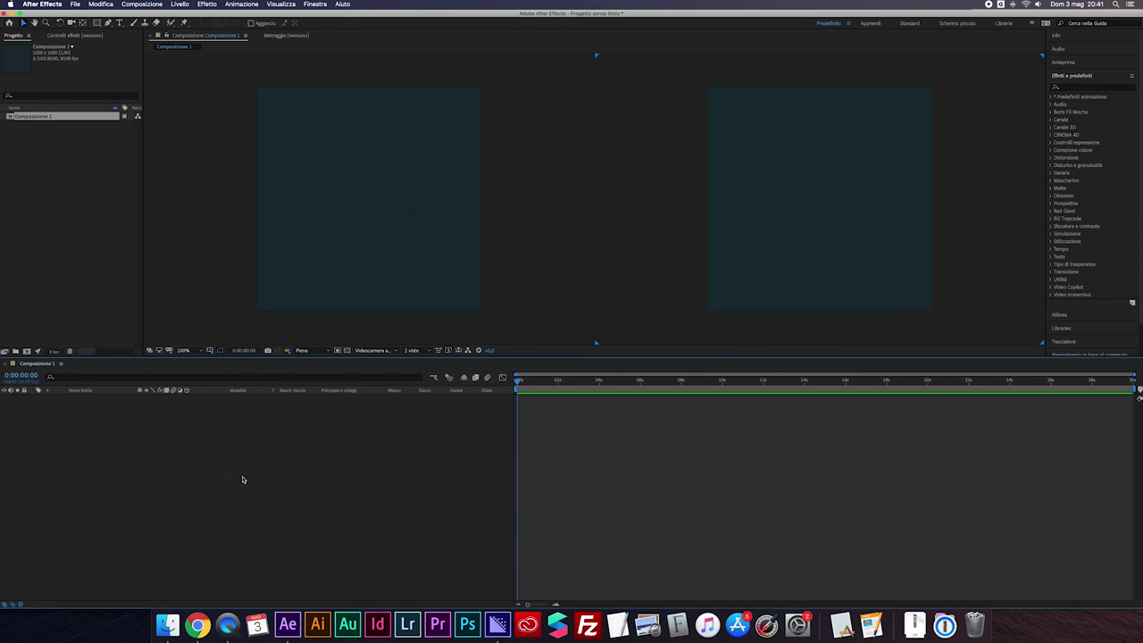
# Add a shape layer whose rectangle 'Rettangolo 1' fills the entire composition frame
pyautogui.scroll(3, 202, 191)
pyautogui.scroll(-3, 274, 176)
pyautogui.click(95, 23)
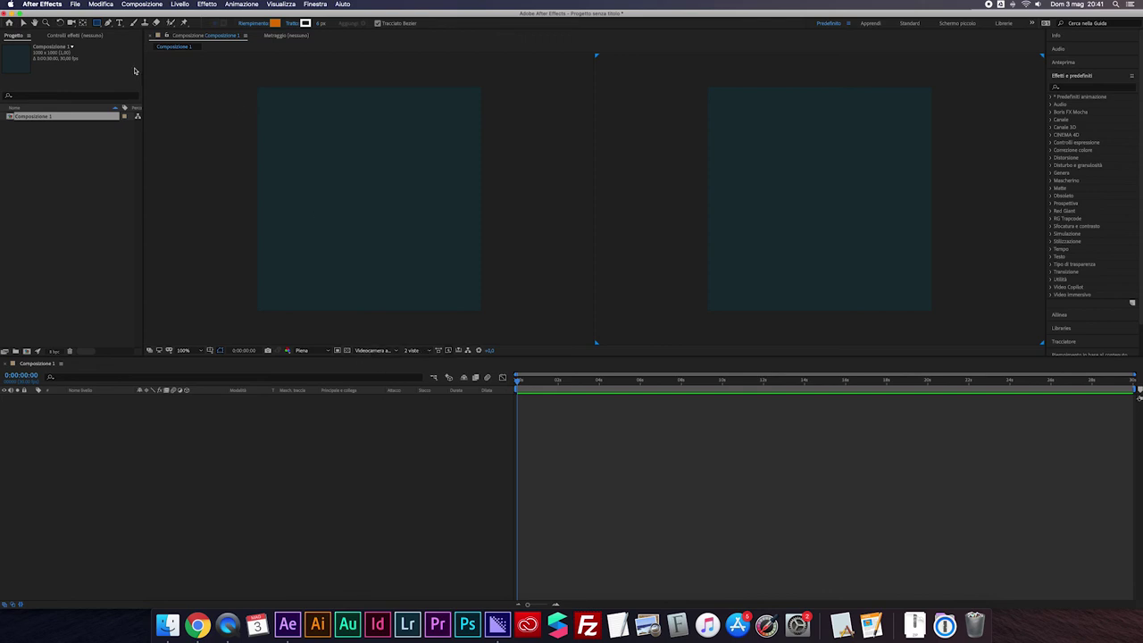
pyautogui.doubleClick(95, 24)
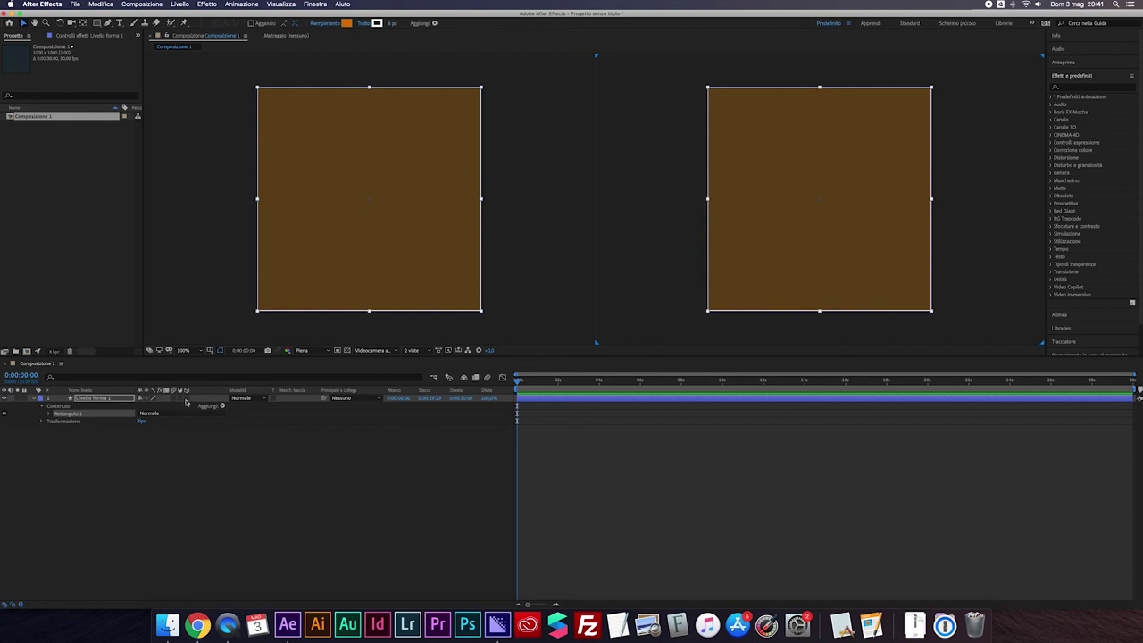
# Make 'Livello forma 1' a 3D layer and switch the viewer to Visualizz. personalizzata 1
pyautogui.click(119, 399)
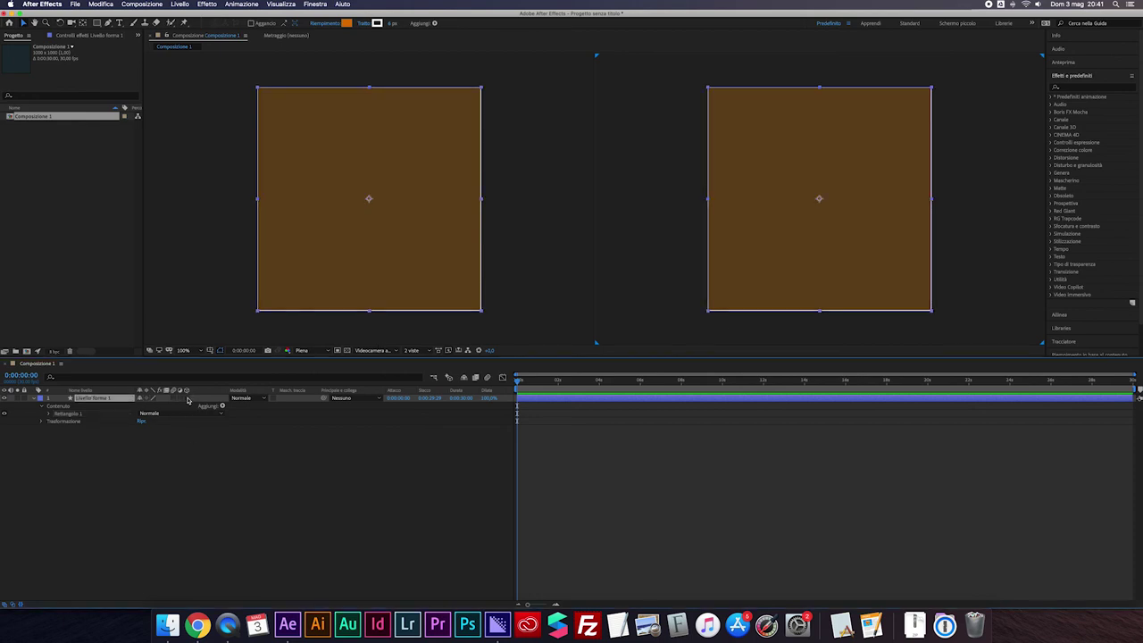
pyautogui.click(187, 399)
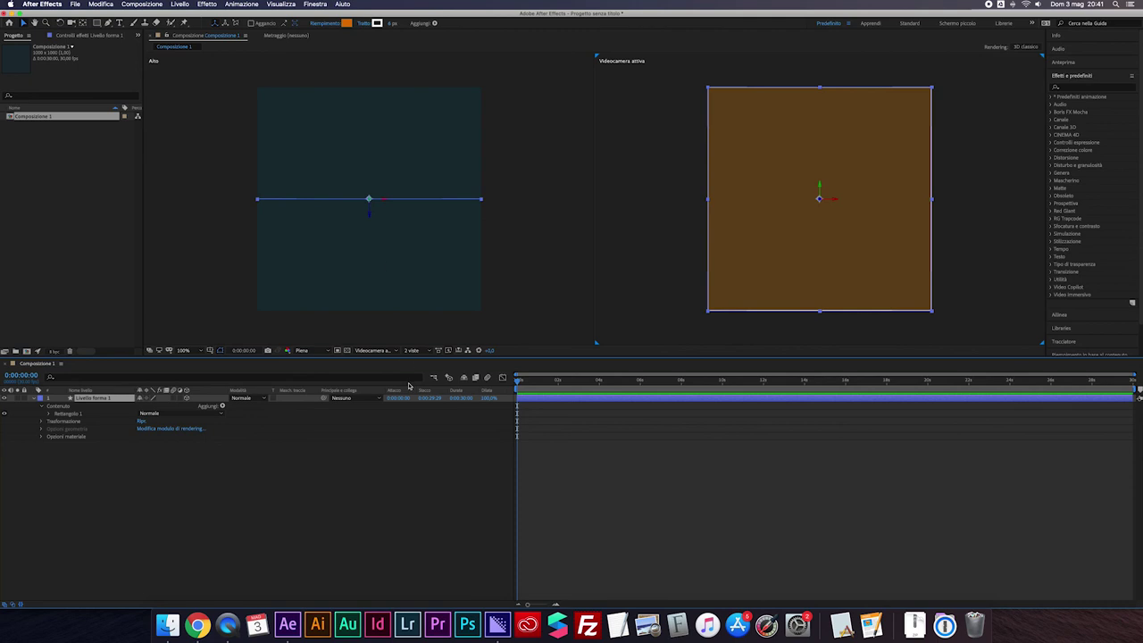
pyautogui.click(386, 351)
pyautogui.click(391, 433)
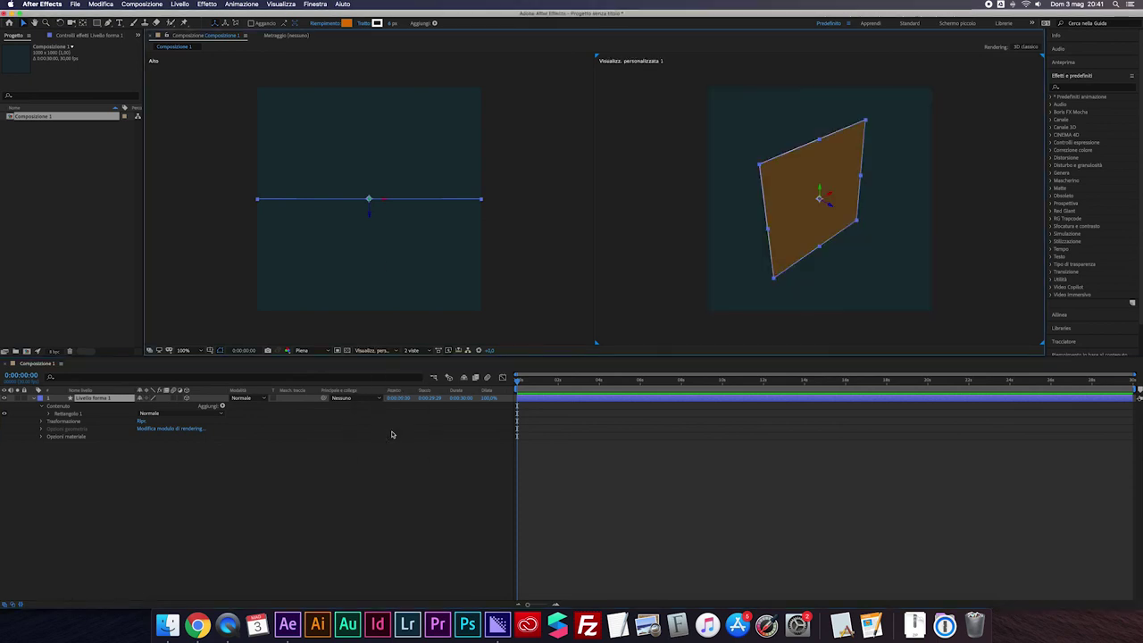
# Show Visualizz. personalizzata 1 in the left viewer and Videocamera attiva in the right
pyautogui.click(510, 253)
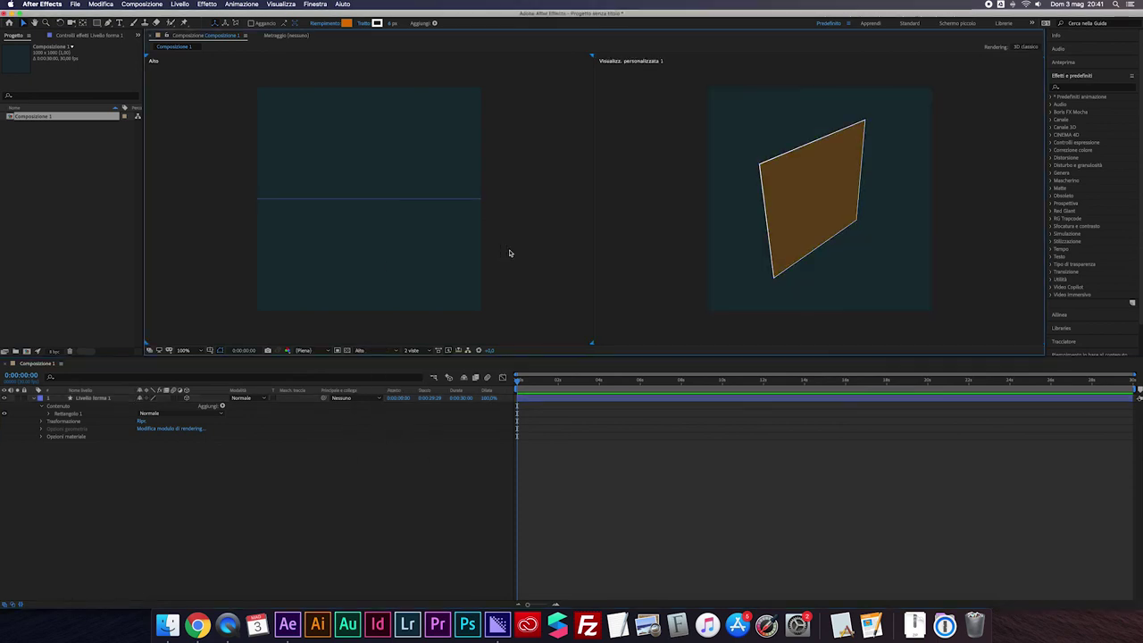
pyautogui.click(386, 353)
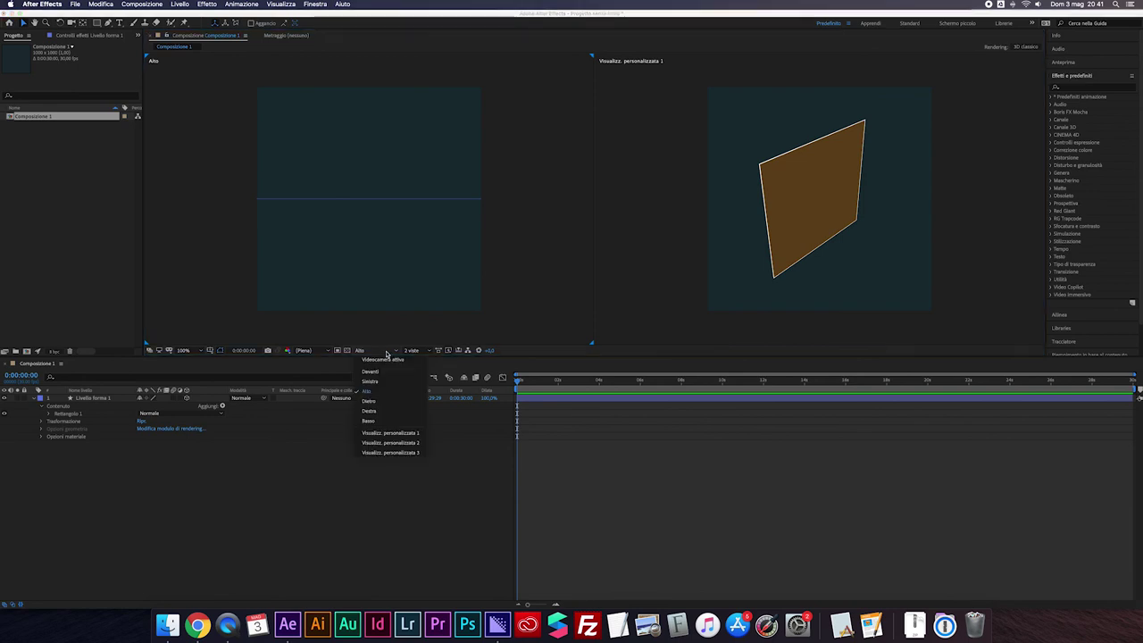
pyautogui.click(391, 434)
pyautogui.click(641, 188)
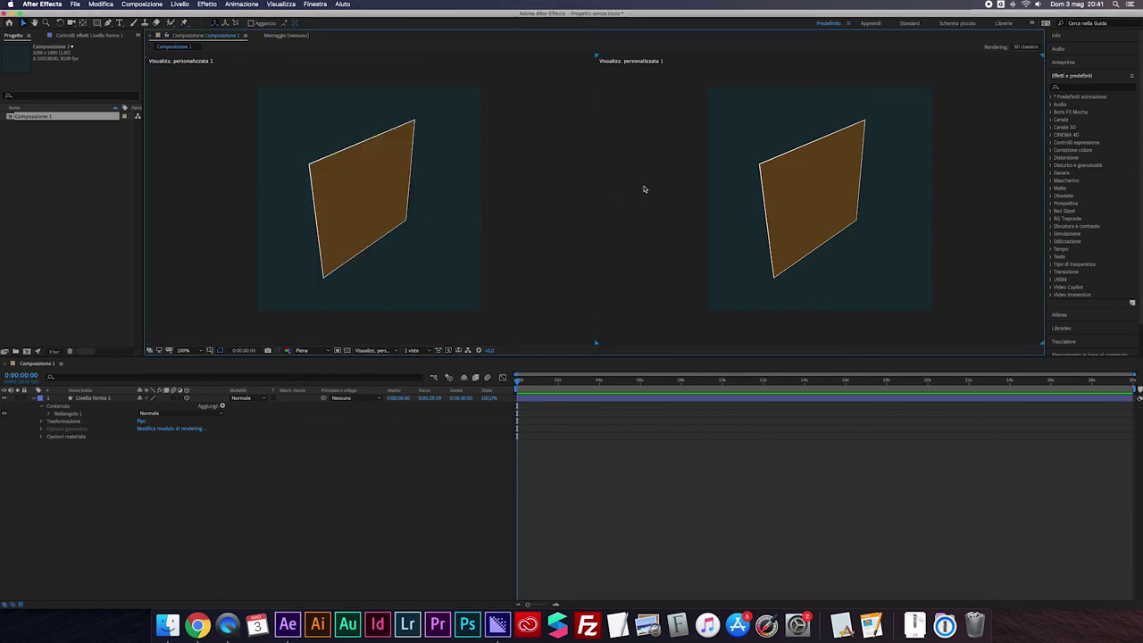
pyautogui.click(372, 351)
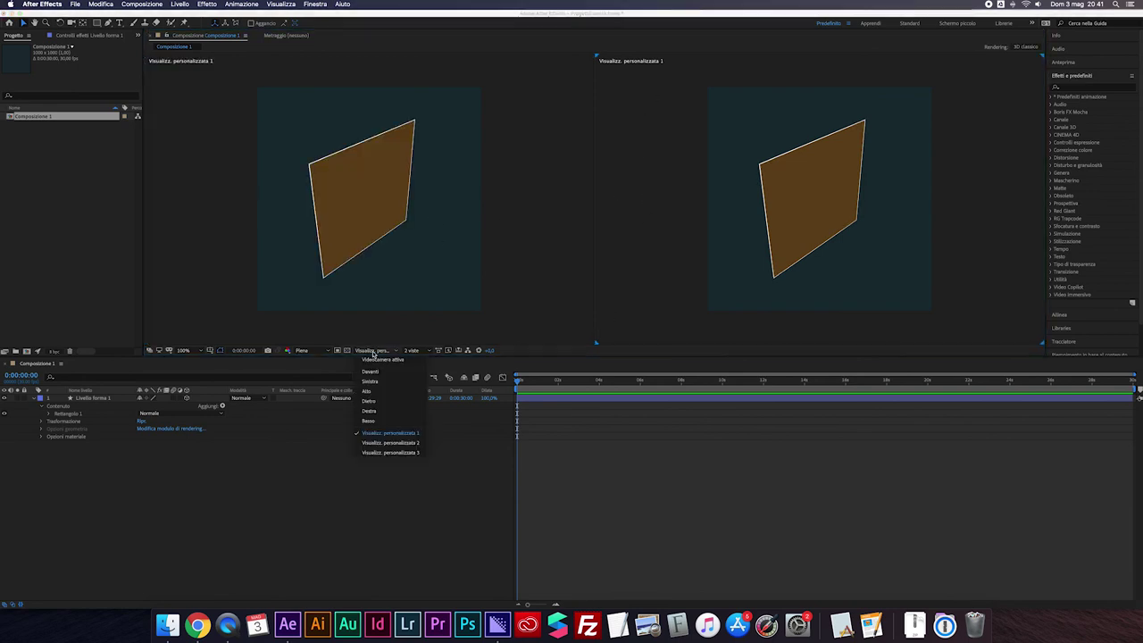
pyautogui.click(378, 360)
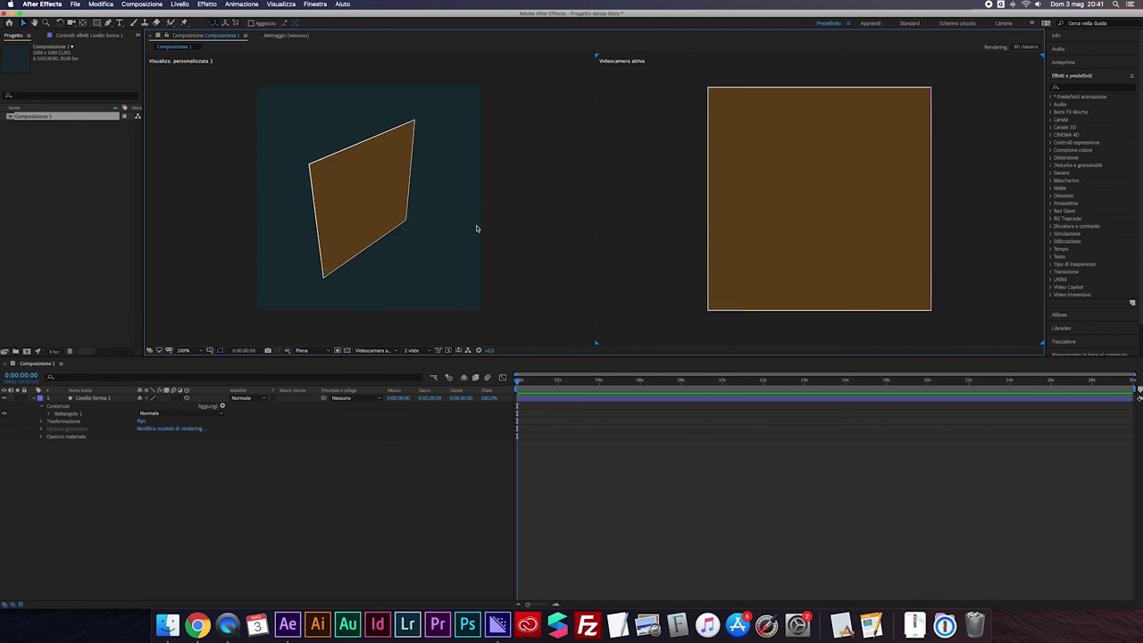
# Add camera 'Videocamera 1' and pull it back so the rectangle looks smaller
pyautogui.rightClick(119, 492)
pyautogui.moveTo(178, 498)
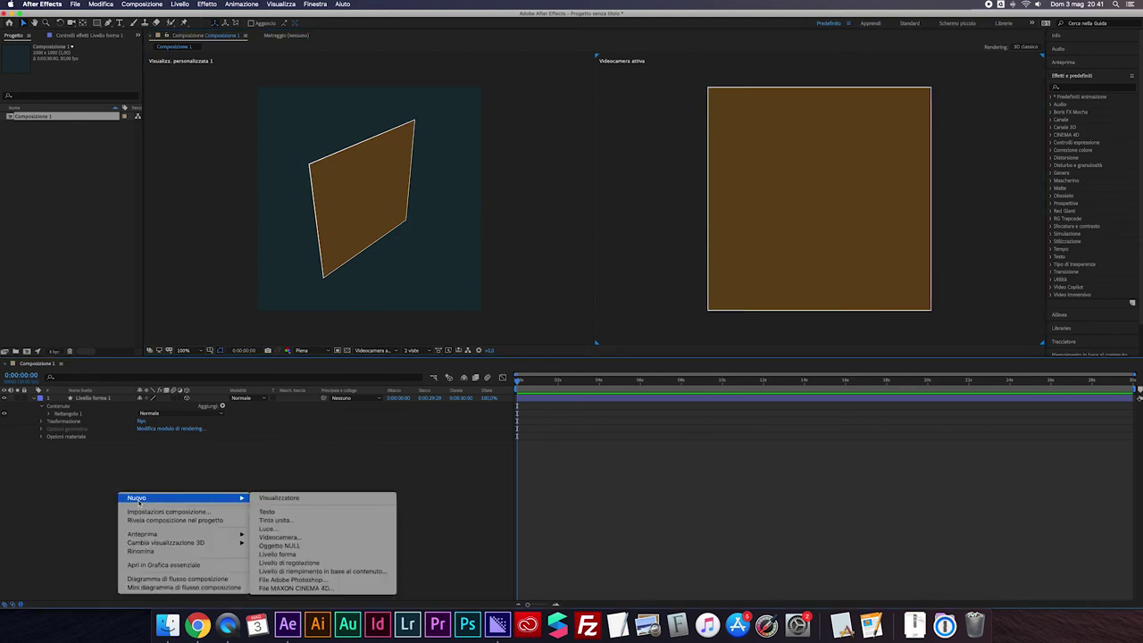
pyautogui.click(318, 537)
pyautogui.click(703, 410)
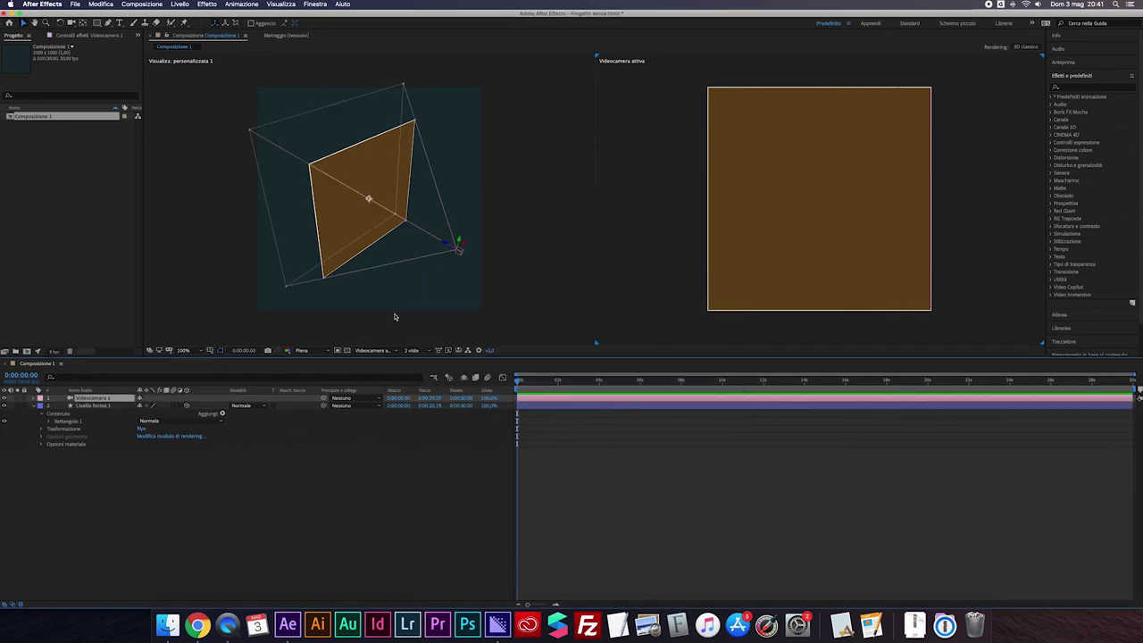
pyautogui.moveTo(447, 246); pyautogui.dragTo(457, 250)
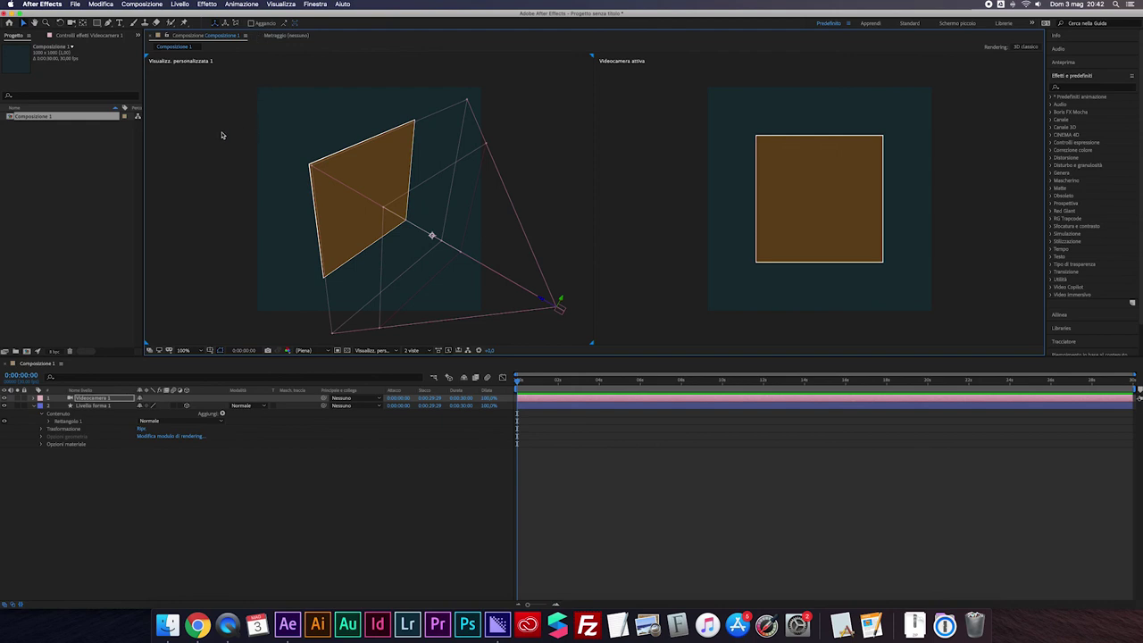
# Try adjusting the rectangle's fill opacity, then discard the change
pyautogui.click(98, 406)
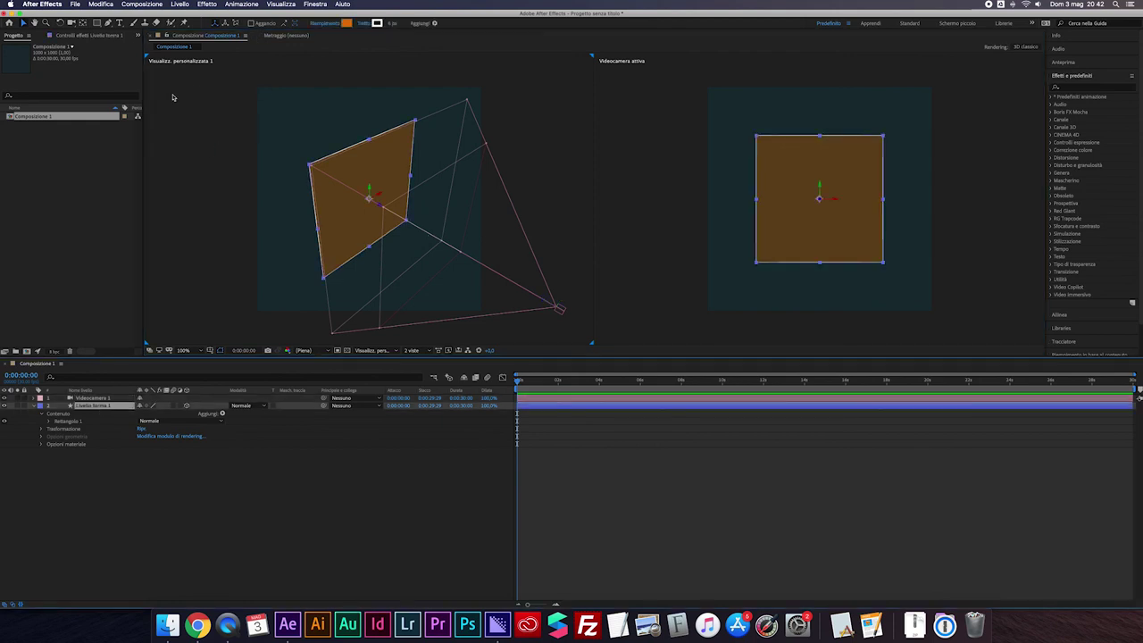
pyautogui.click(334, 24)
pyautogui.moveTo(601, 313); pyautogui.dragTo(616, 306)
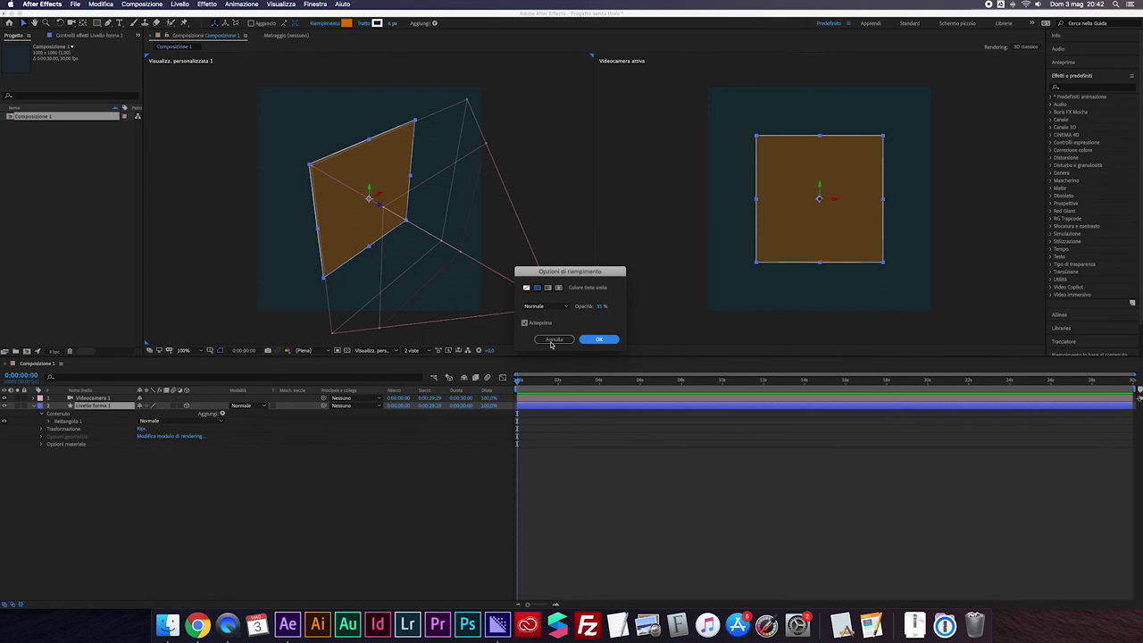
pyautogui.click(553, 340)
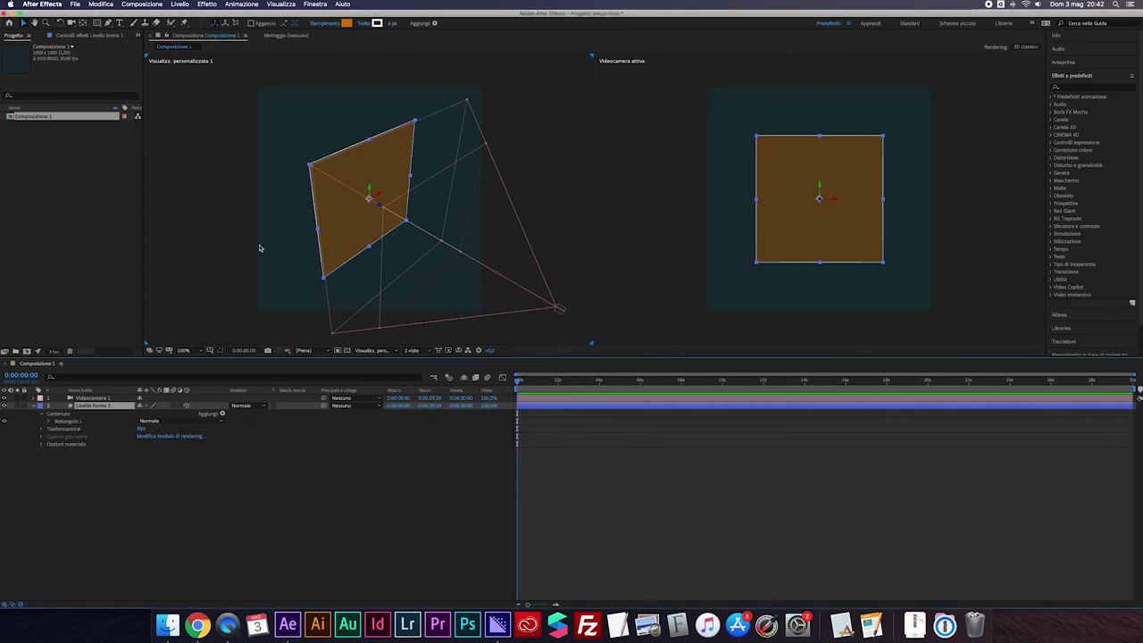
pyautogui.click(229, 237)
# Rename the shape layer to Front
pyautogui.click(93, 406)
pyautogui.press('Return')
pyautogui.write('R')
pyautogui.press('Return')
# Set Front's Z position to -500 so it appears larger in the camera view
pyautogui.press('p')
pyautogui.hotkey('shift', 'r')
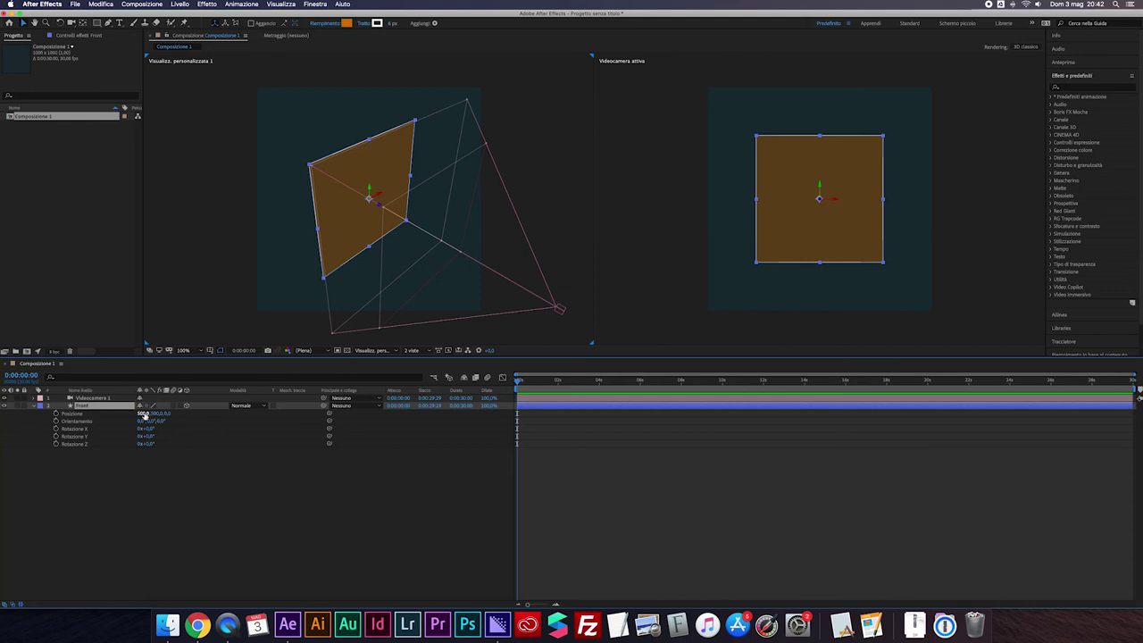
pyautogui.moveTo(164, 415); pyautogui.dragTo(170, 525)
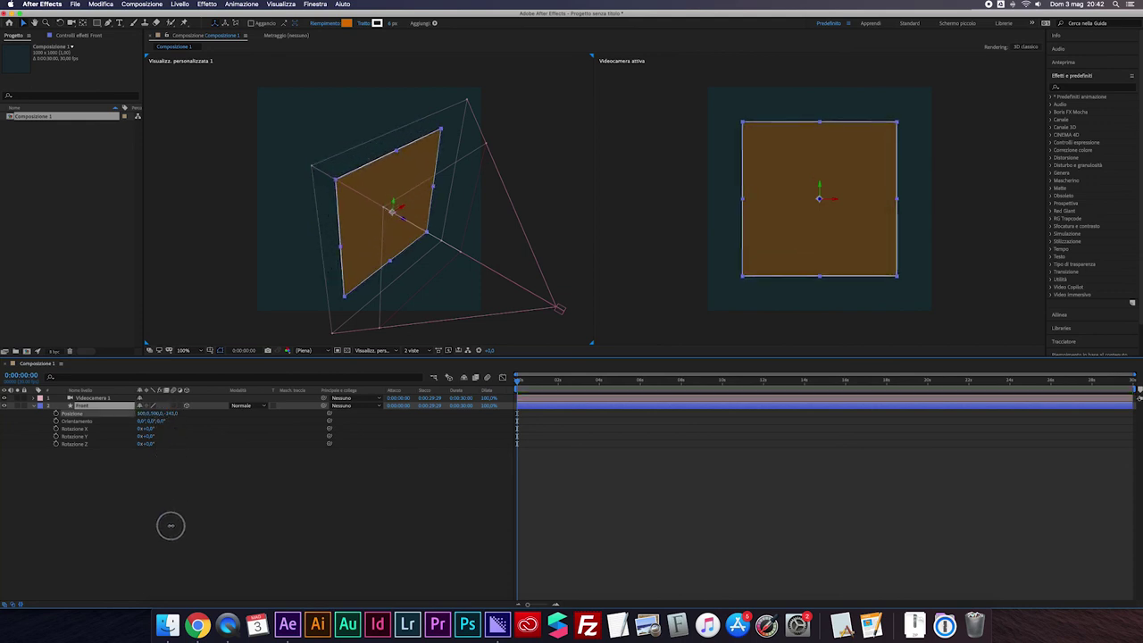
pyautogui.click(172, 413)
pyautogui.press('BackSpace')
pyautogui.write('500')
pyautogui.press('Return')
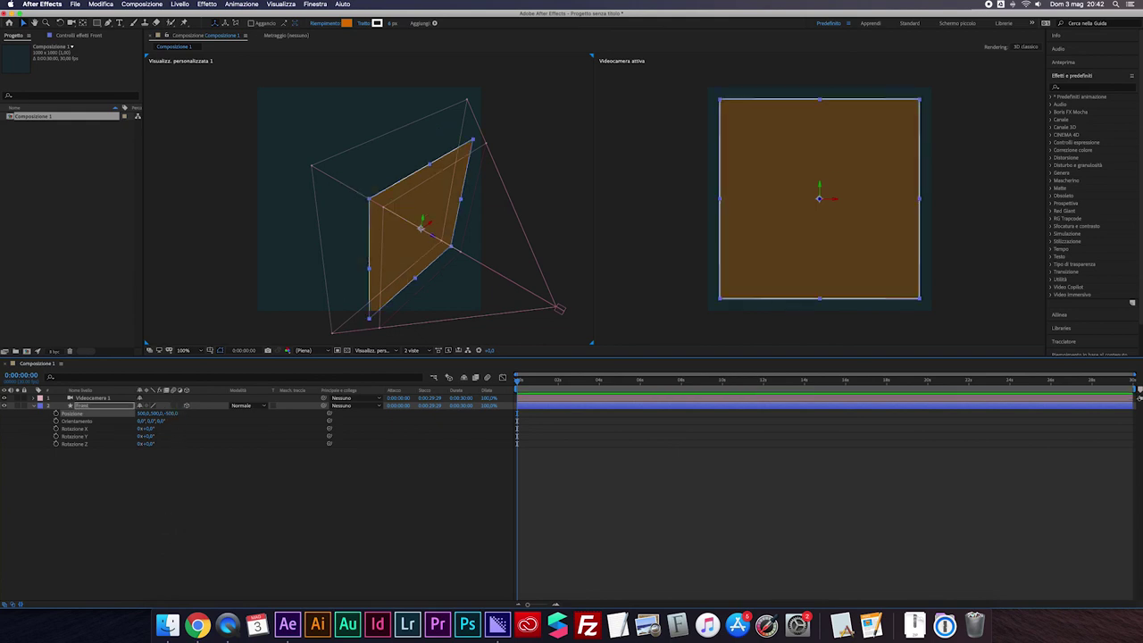
pyautogui.click(549, 175)
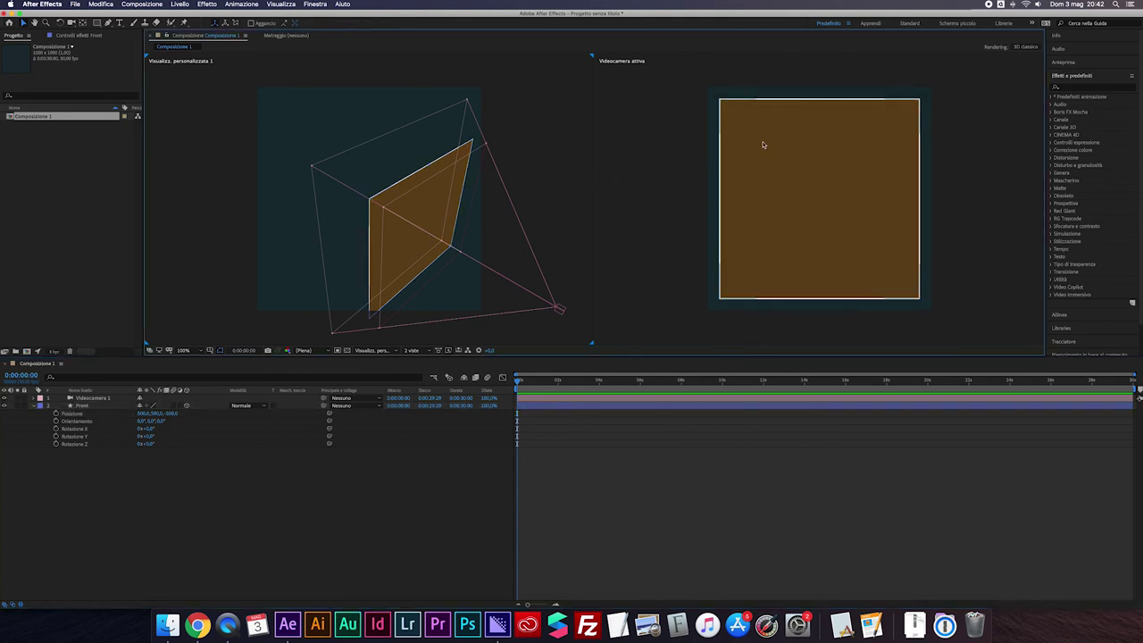
# Duplicate the Front layer and name the copy Back
pyautogui.click(82, 406)
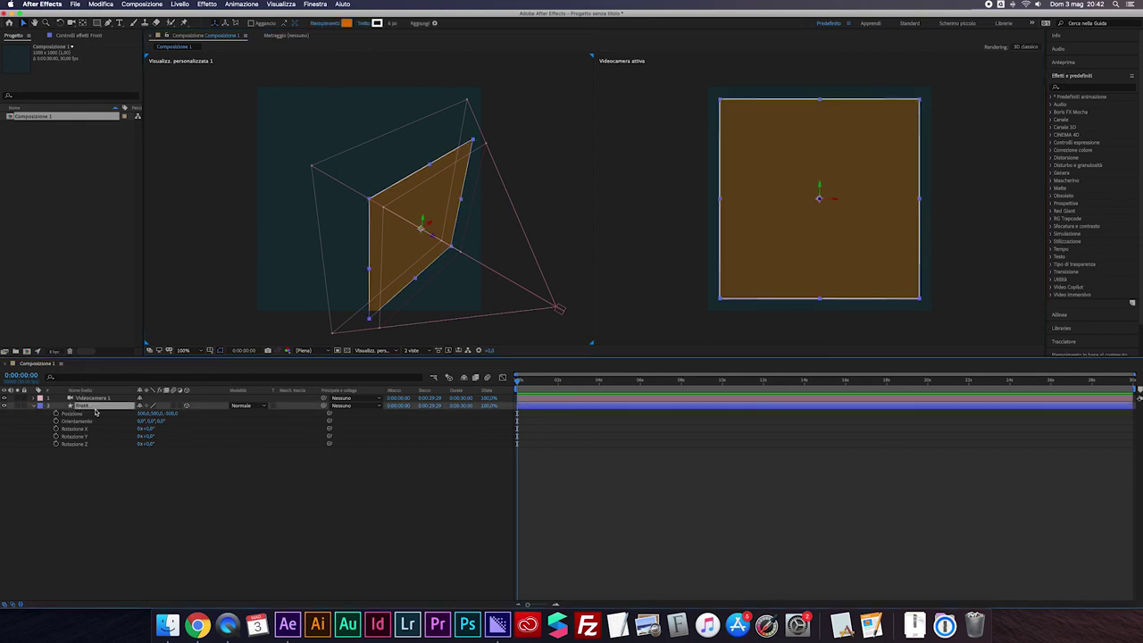
pyautogui.press('super+d')
pyautogui.press('Return')
pyautogui.write('R')
pyautogui.press('Return')
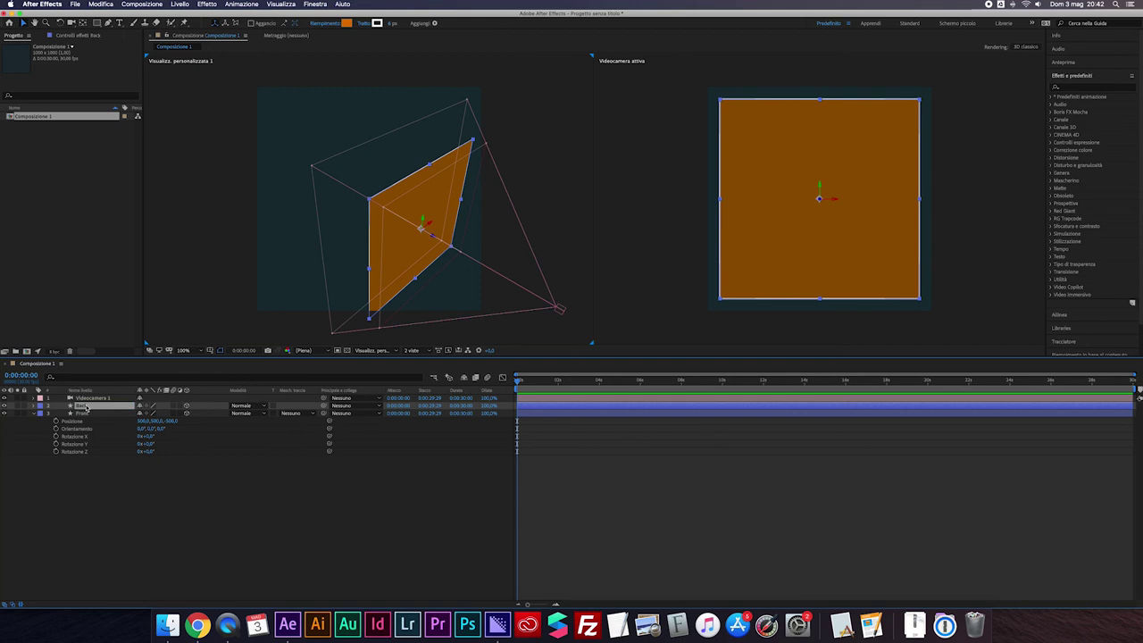
# Move the Back layer to Z position 500, behind Front
pyautogui.click(34, 415)
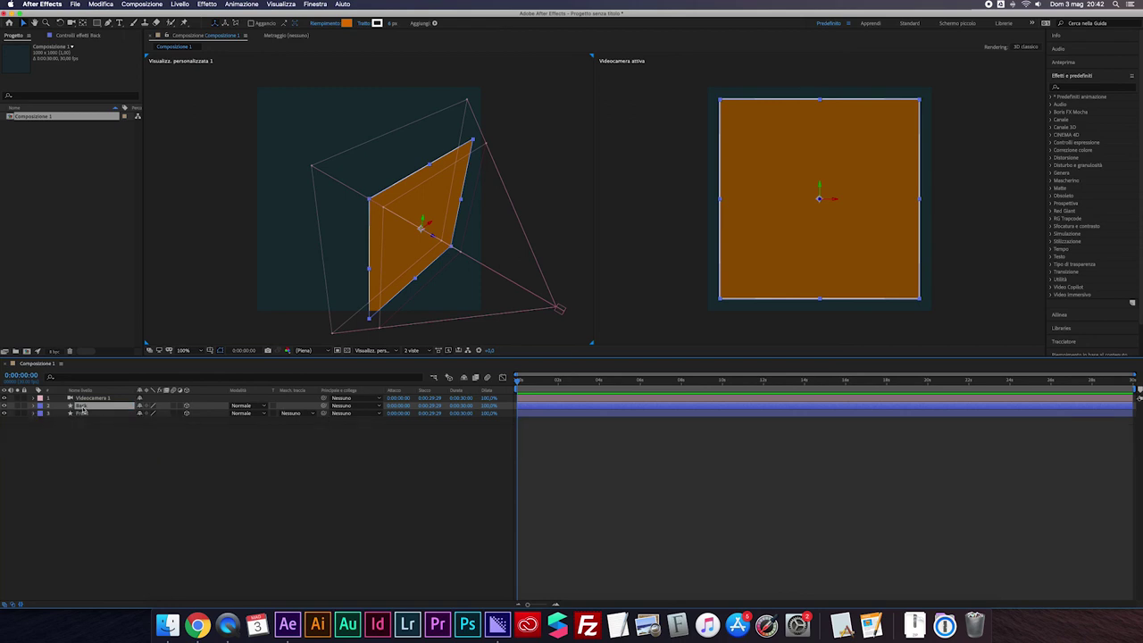
pyautogui.press('p')
pyautogui.hotkey('shift', 'r')
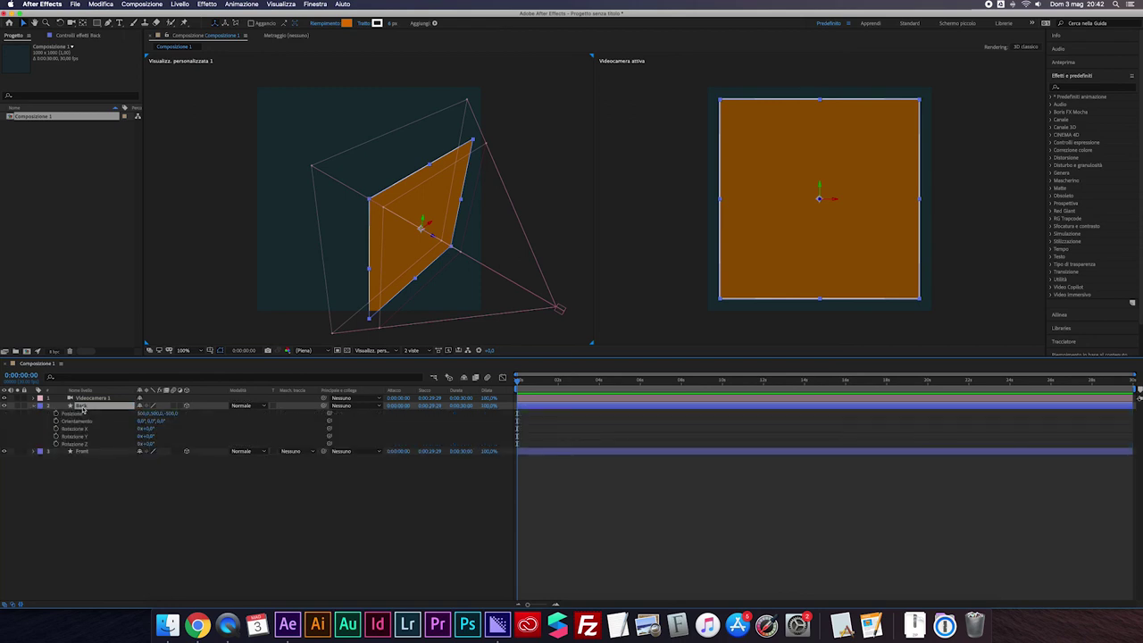
pyautogui.moveTo(170, 415); pyautogui.dragTo(176, 338)
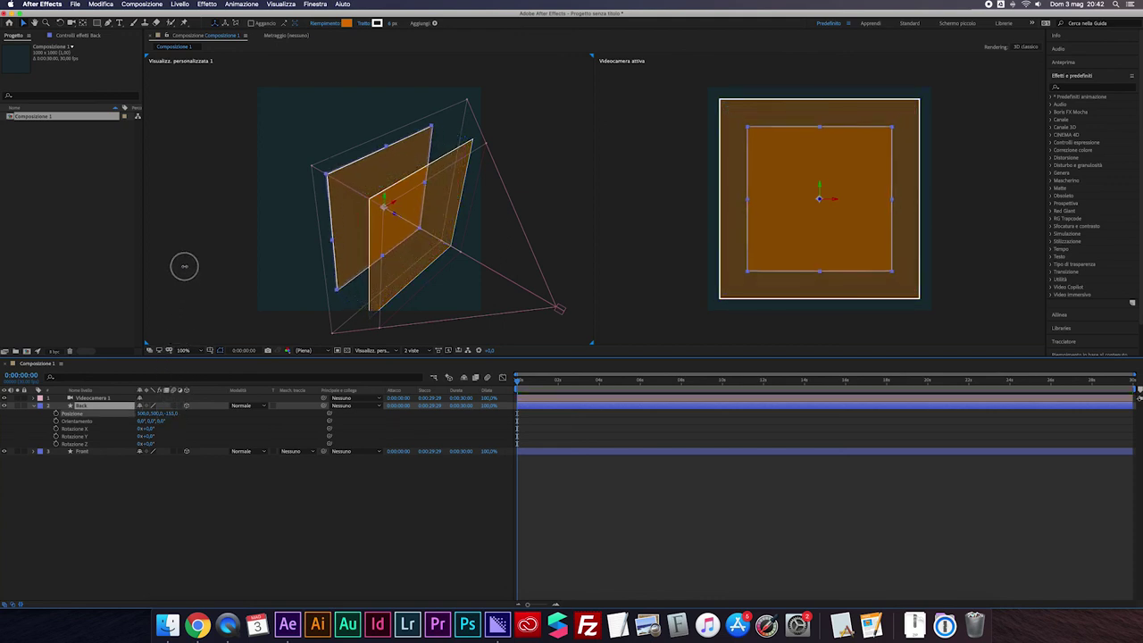
pyautogui.moveTo(176, 337); pyautogui.dragTo(182, 367)
pyautogui.click(173, 415)
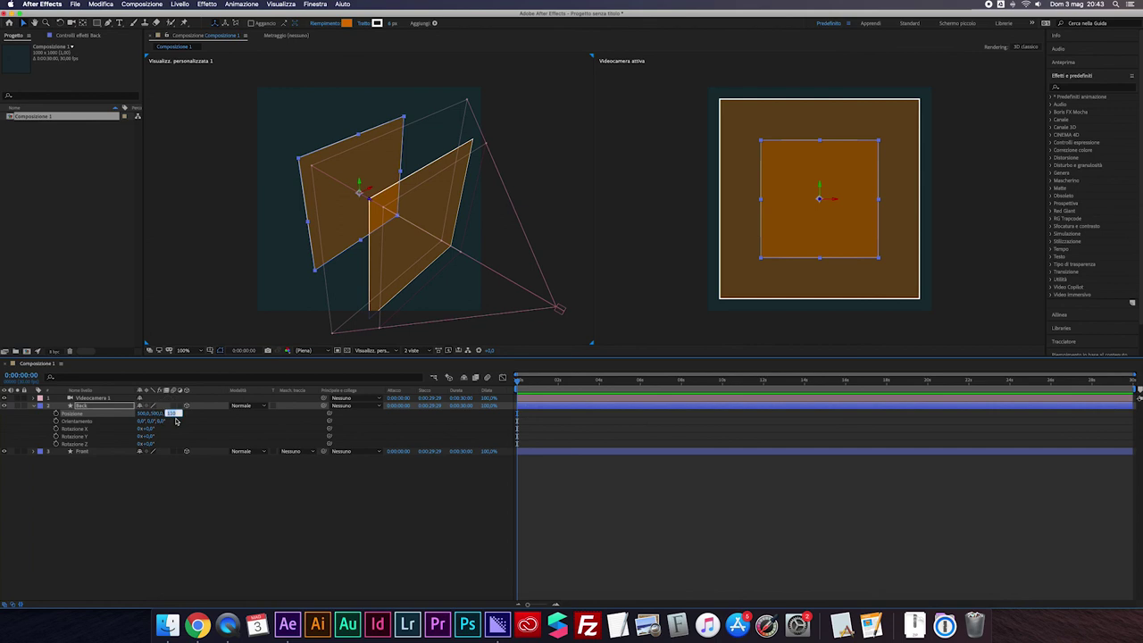
pyautogui.write('500')
pyautogui.press('Return')
pyautogui.press('.')
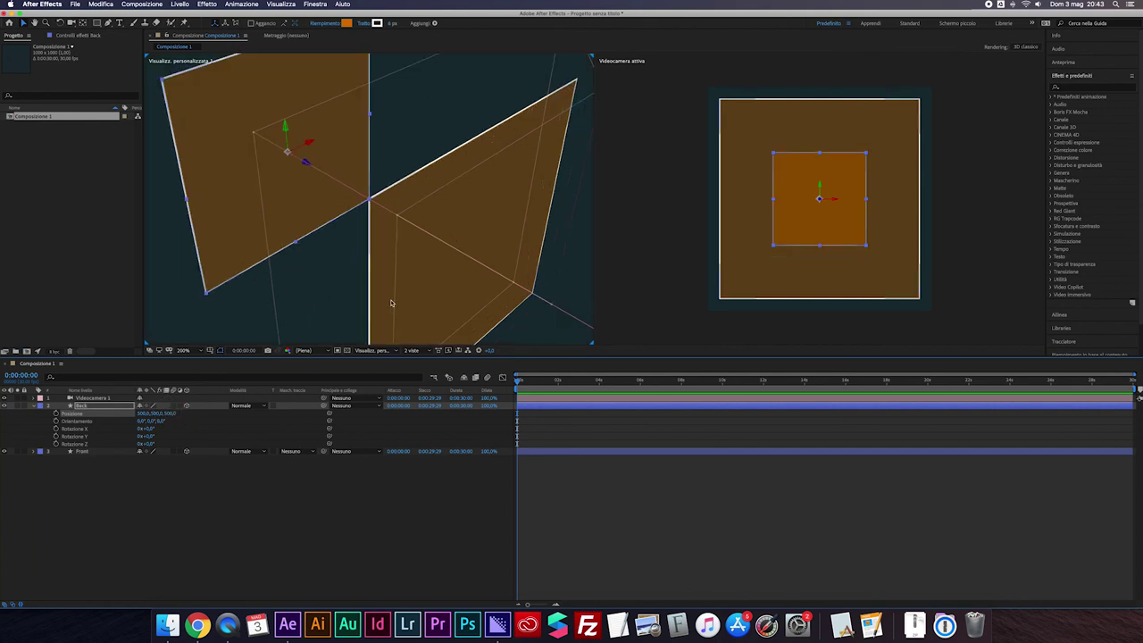
pyautogui.press(',')
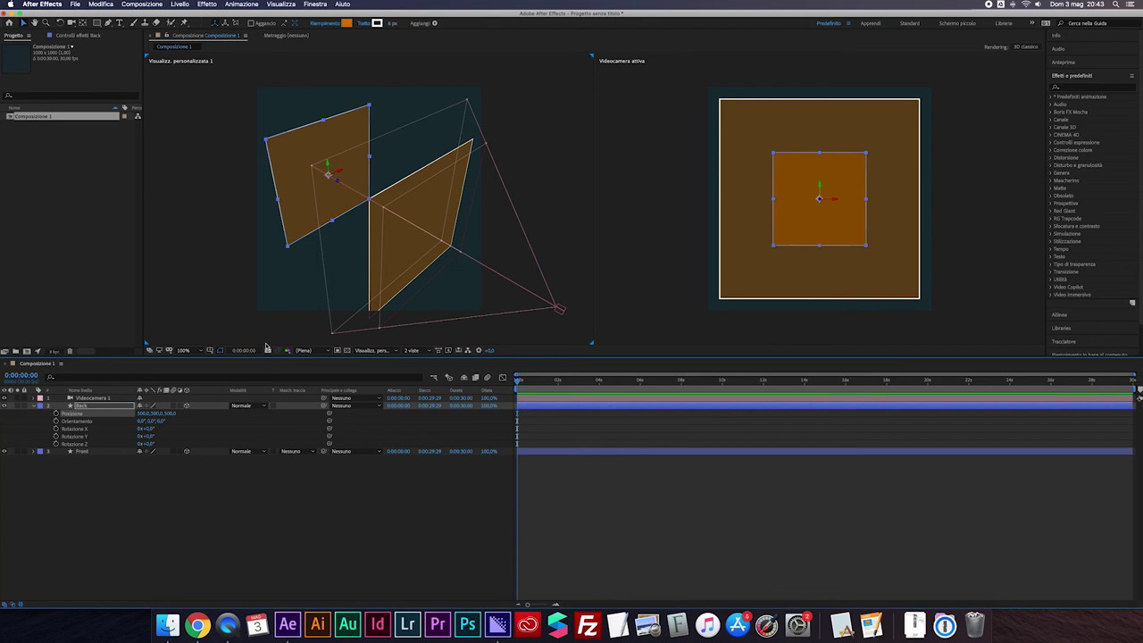
# Add another full-composition rectangle shape layer
pyautogui.click(204, 475)
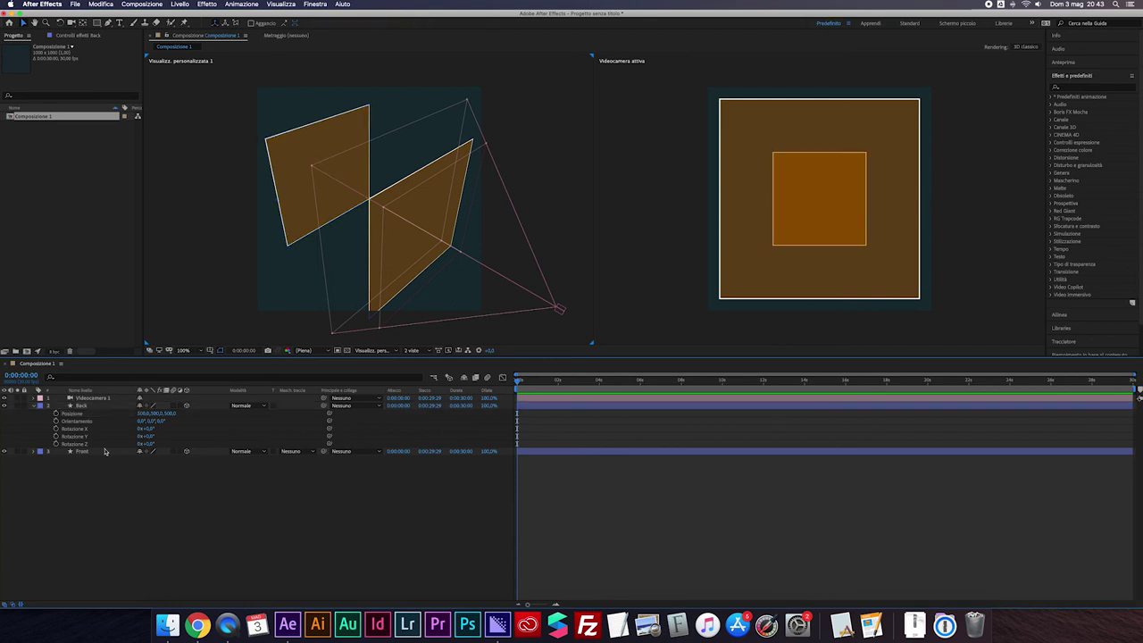
pyautogui.click(37, 407)
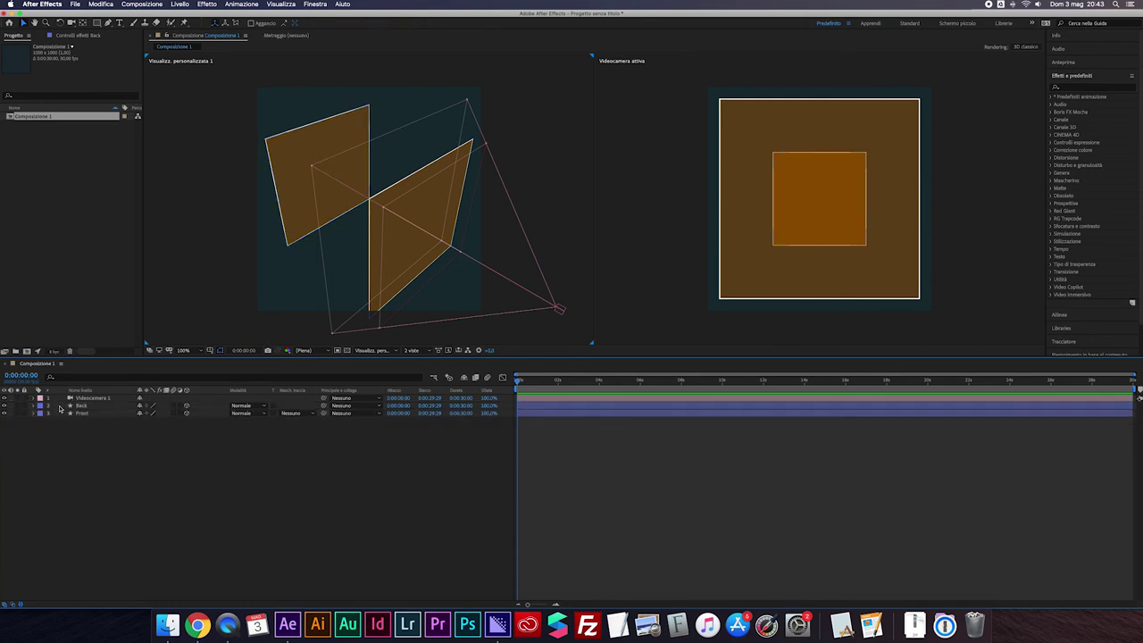
pyautogui.doubleClick(95, 25)
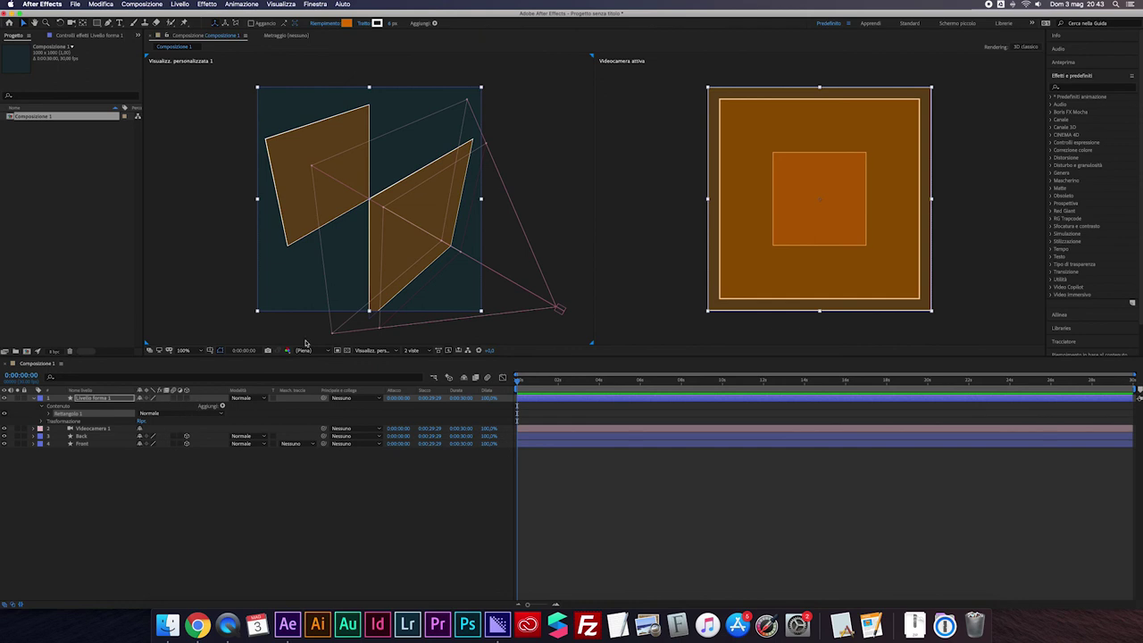
# Make the new shape layer 3D and rename it Left
pyautogui.click(186, 398)
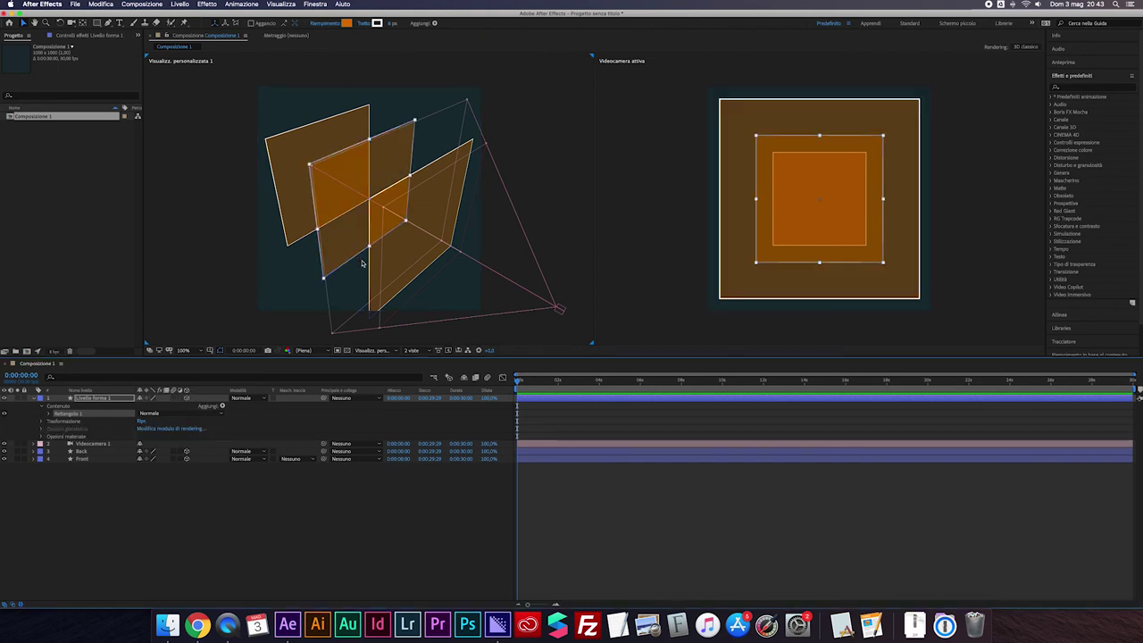
pyautogui.click(100, 401)
pyautogui.press('Return')
pyautogui.write('Left')
pyautogui.press('Return')
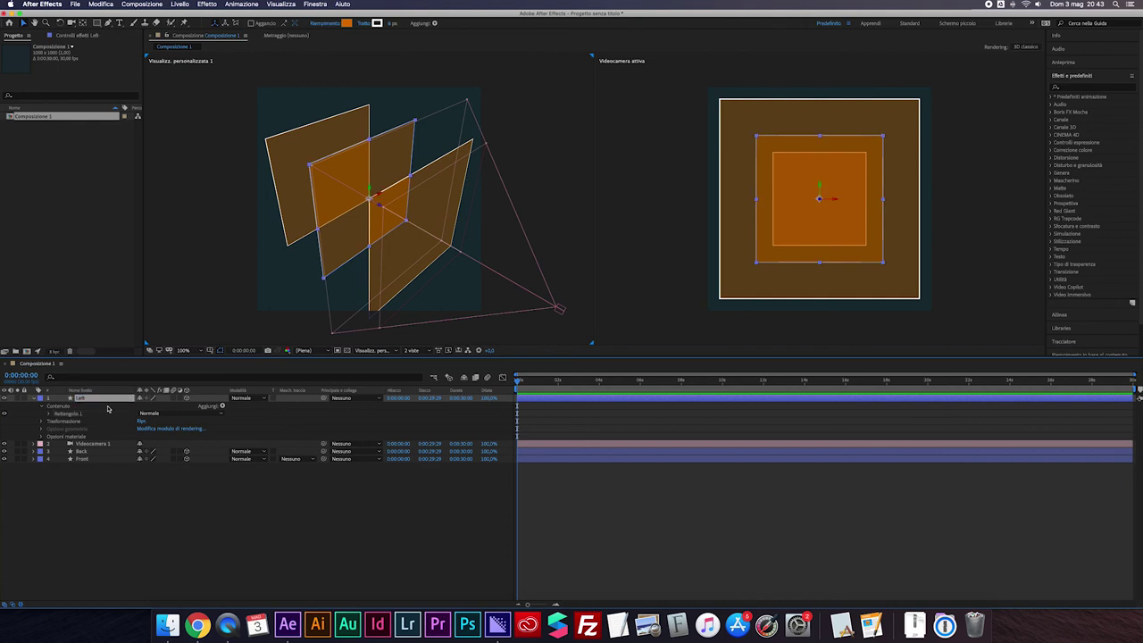
# Rotate the Left layer 90° around the Y axis
pyautogui.click(36, 401)
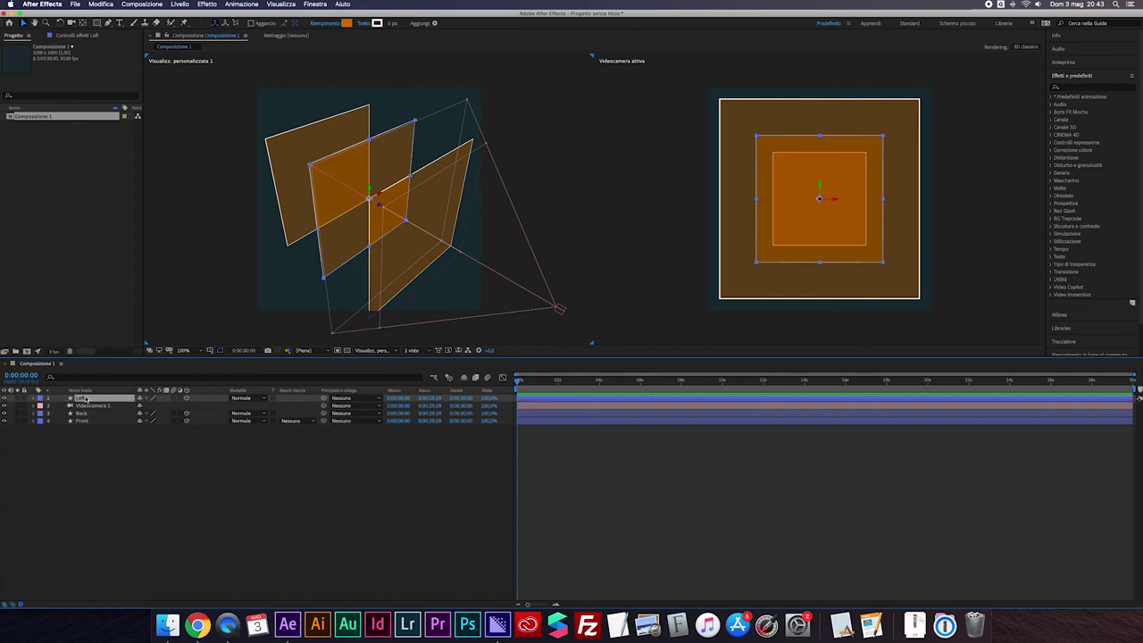
pyautogui.press('p')
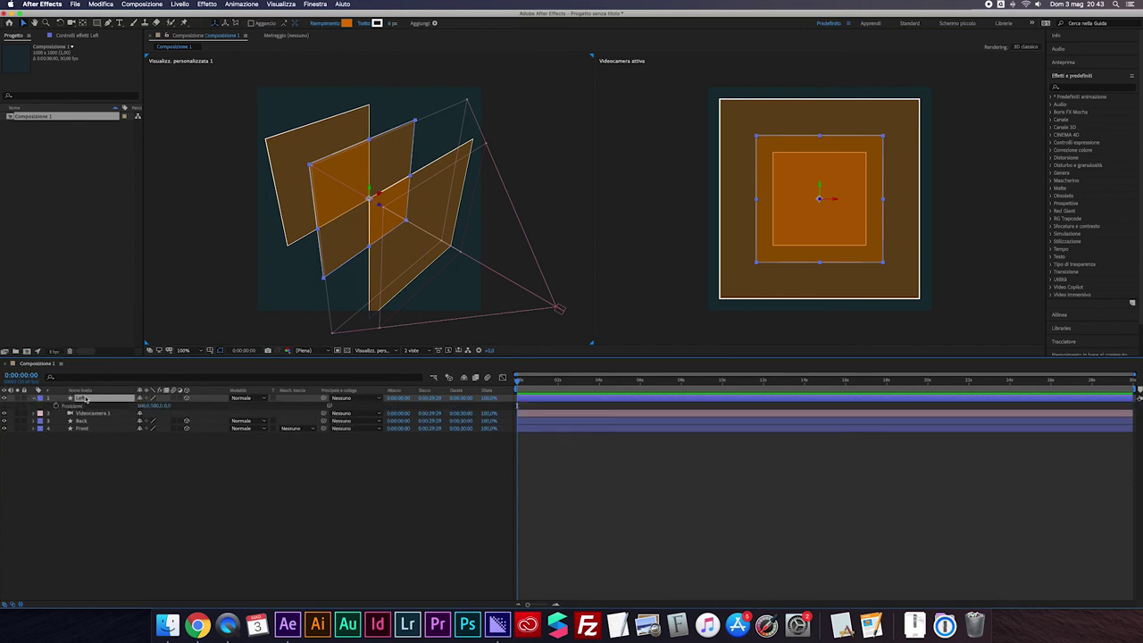
pyautogui.hotkey('shift', 'r')
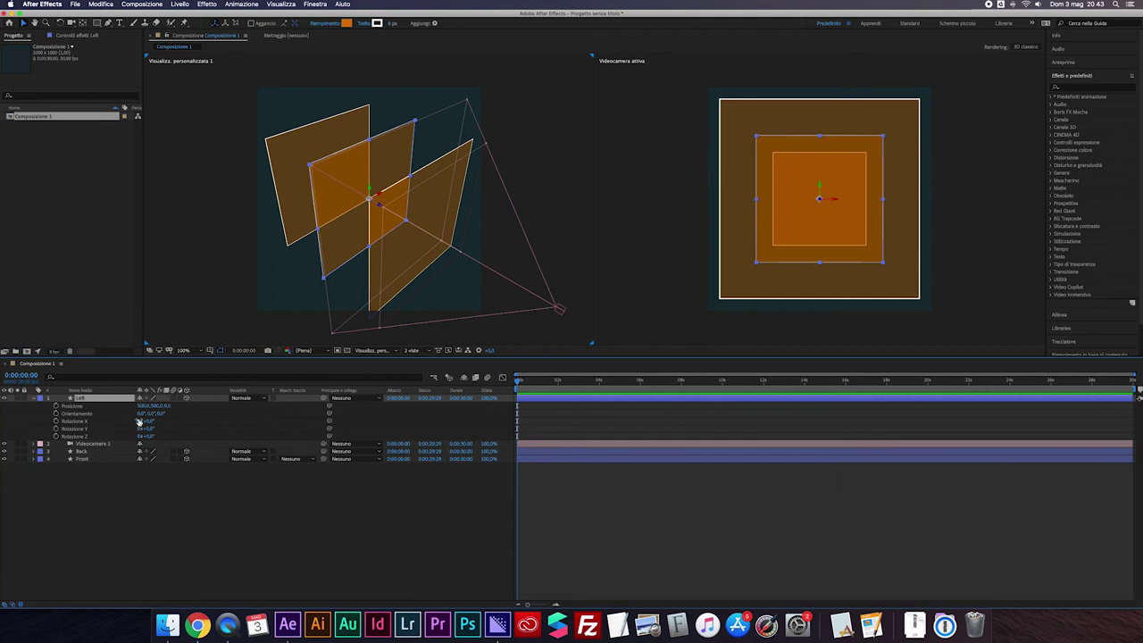
pyautogui.moveTo(144, 430); pyautogui.dragTo(179, 431)
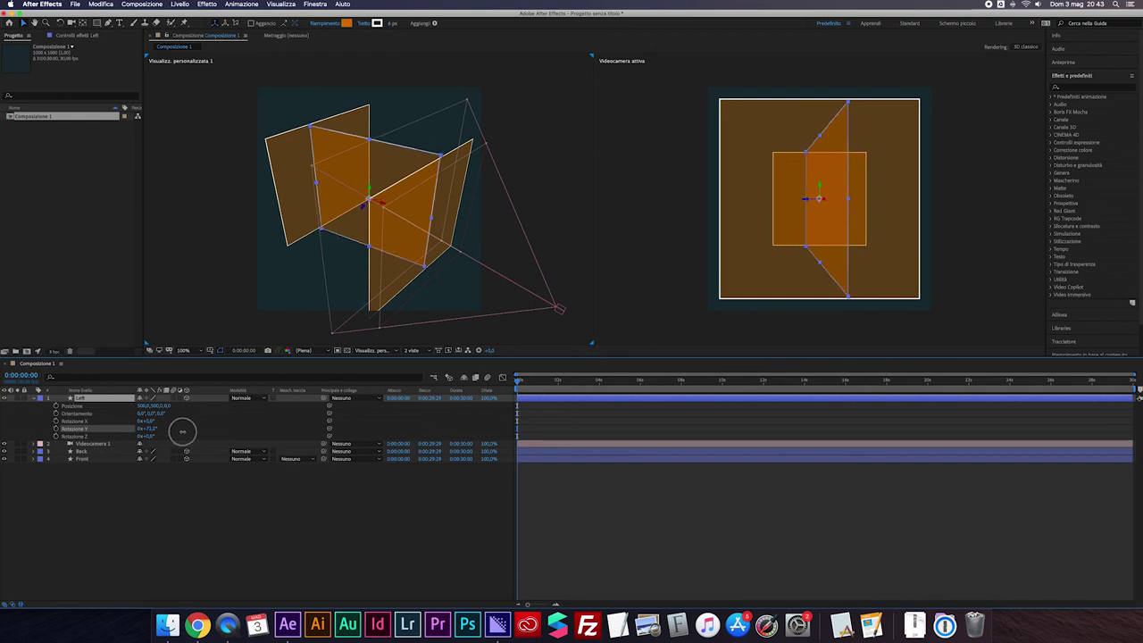
pyautogui.click(150, 430)
pyautogui.write('90')
pyautogui.press('Return')
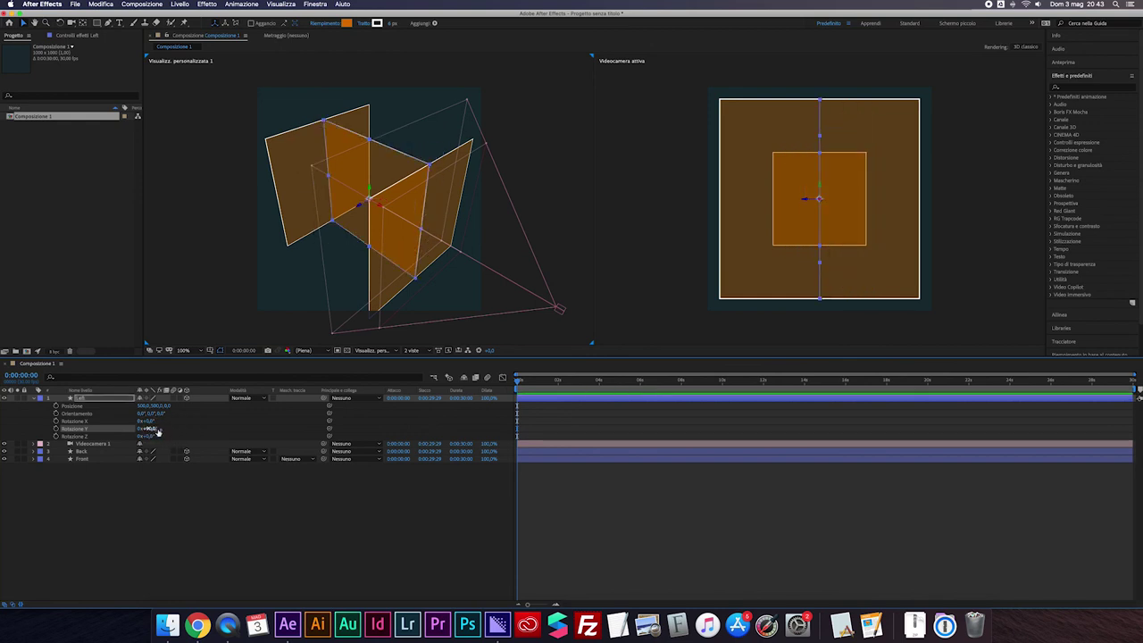
# Move the Left face to X position 0
pyautogui.moveTo(154, 407); pyautogui.dragTo(122, 536)
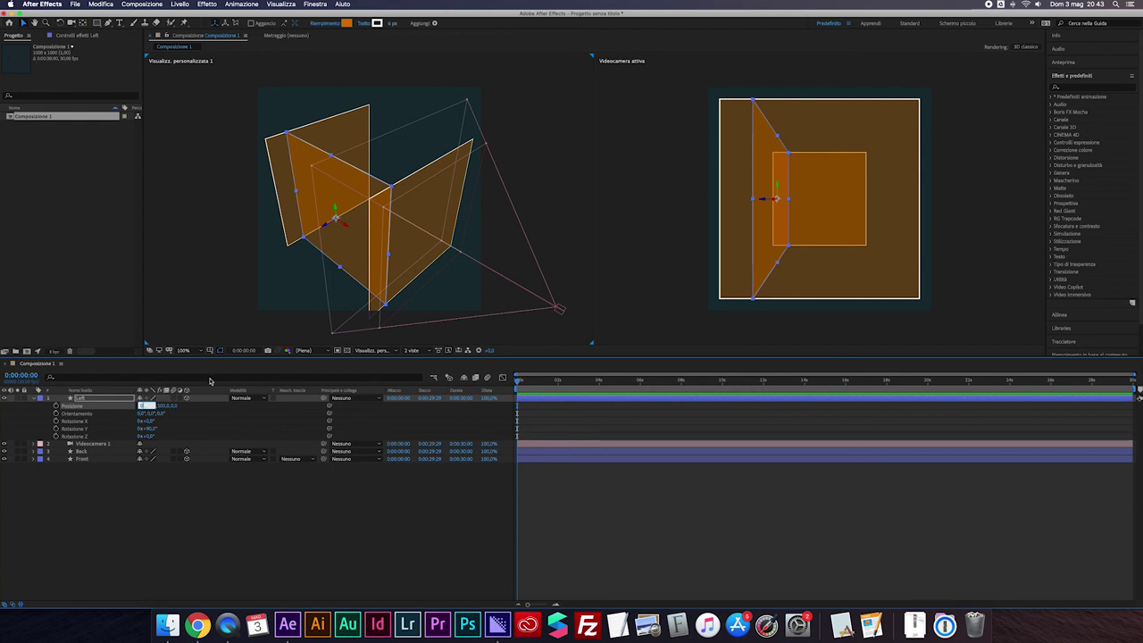
pyautogui.write('0')
pyautogui.press('Return')
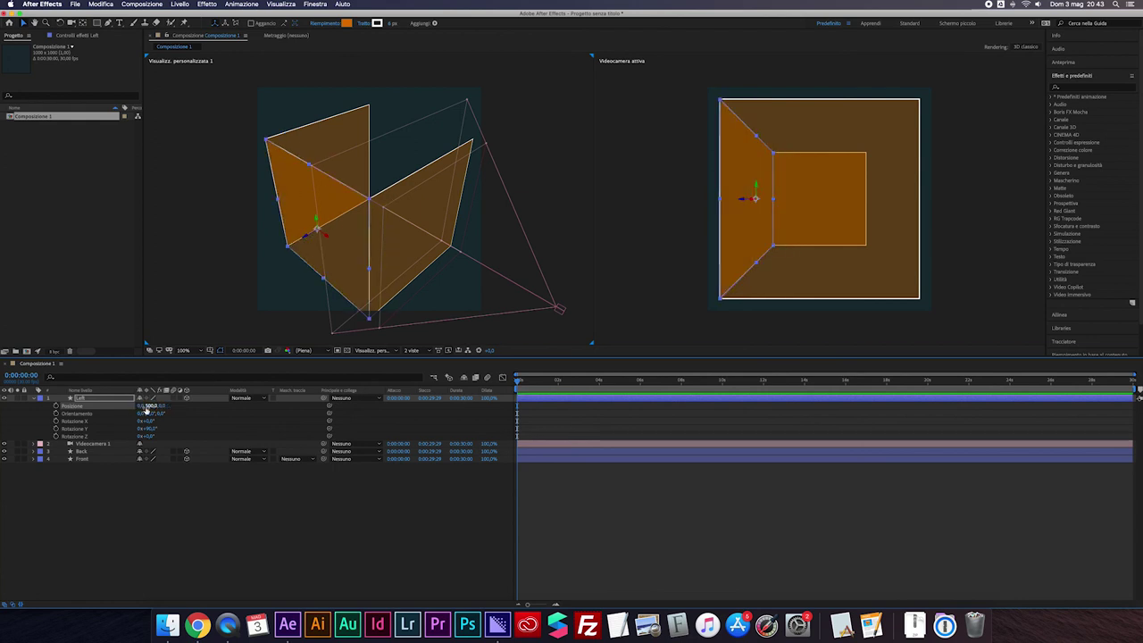
pyautogui.click(91, 510)
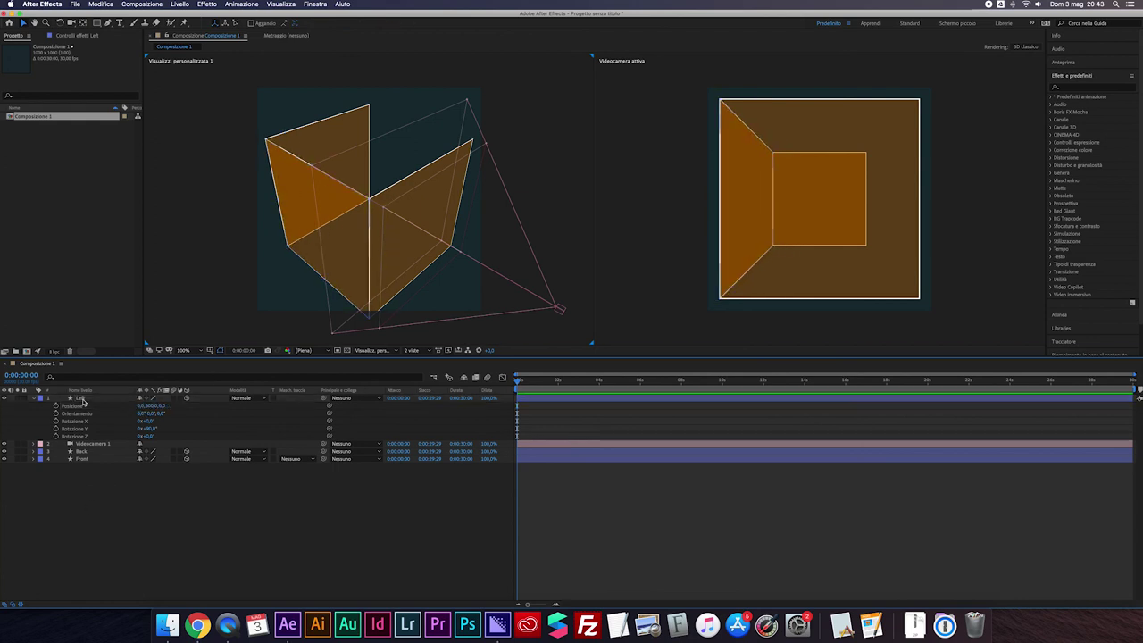
pyautogui.click(82, 399)
# Duplicate Left as Right and set its X position to 1000
pyautogui.press('super+d')
pyautogui.press('Return')
pyautogui.write('Right')
pyautogui.press('Return')
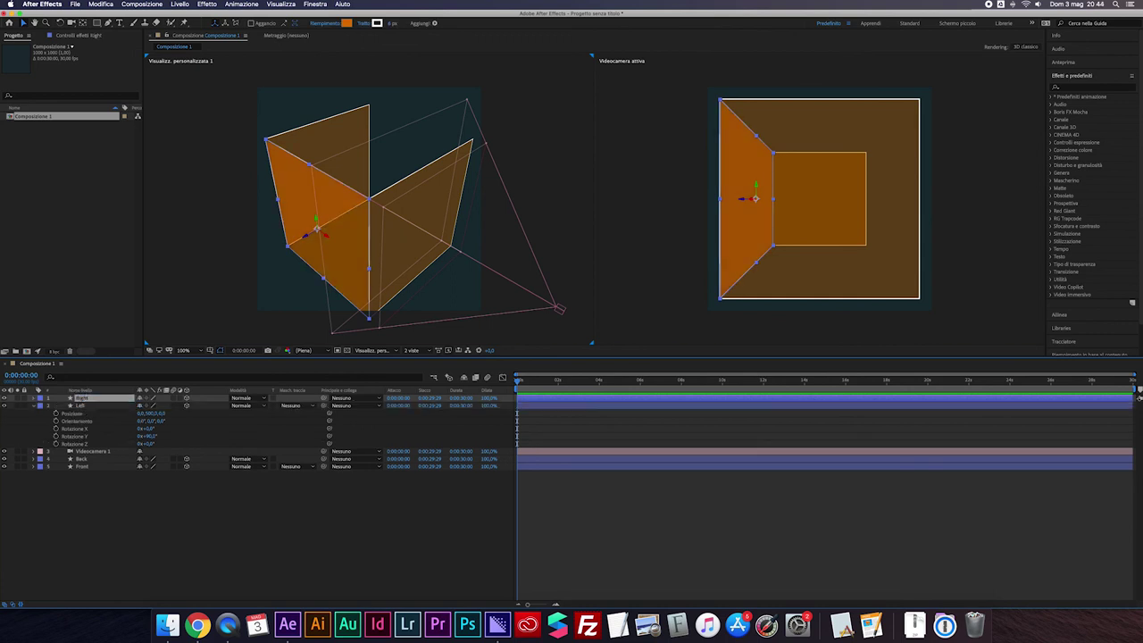
pyautogui.click(32, 398)
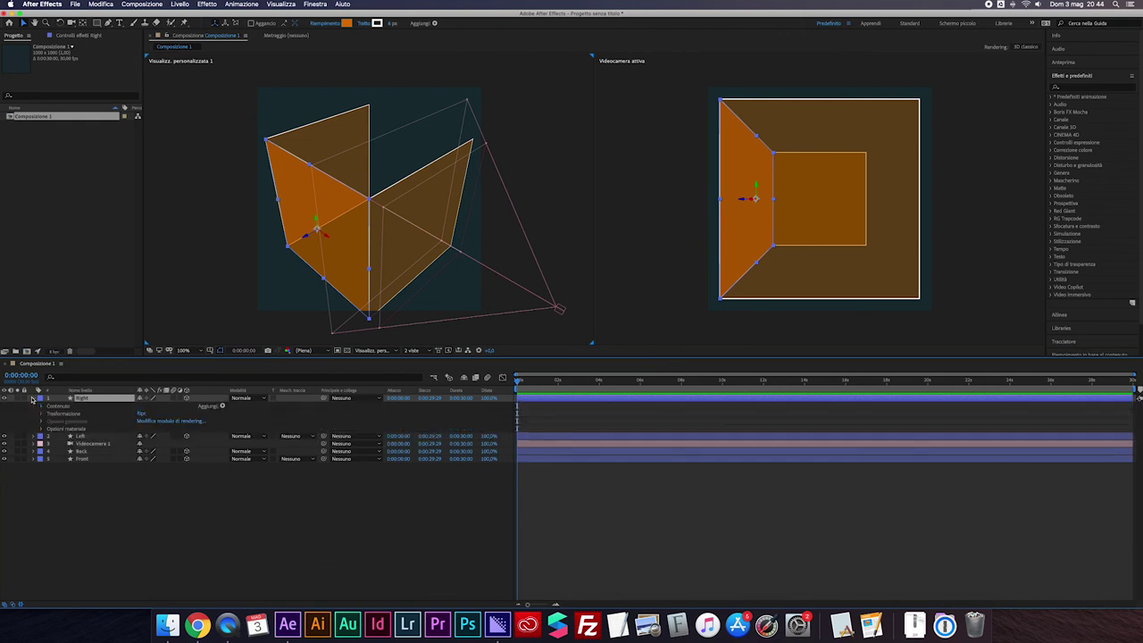
pyautogui.press('p')
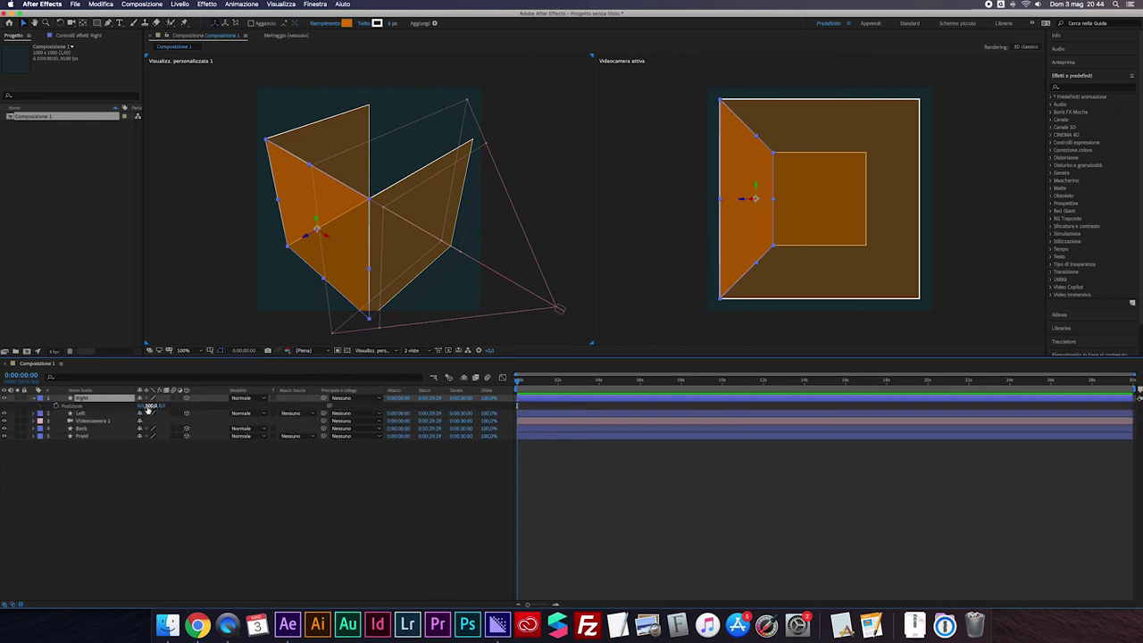
pyautogui.moveTo(145, 406)
pyautogui.mouseDown()
pyautogui.moveTo(154, 375)
pyautogui.moveTo(148, 385)
pyautogui.mouseUp()
pyautogui.click(143, 405)
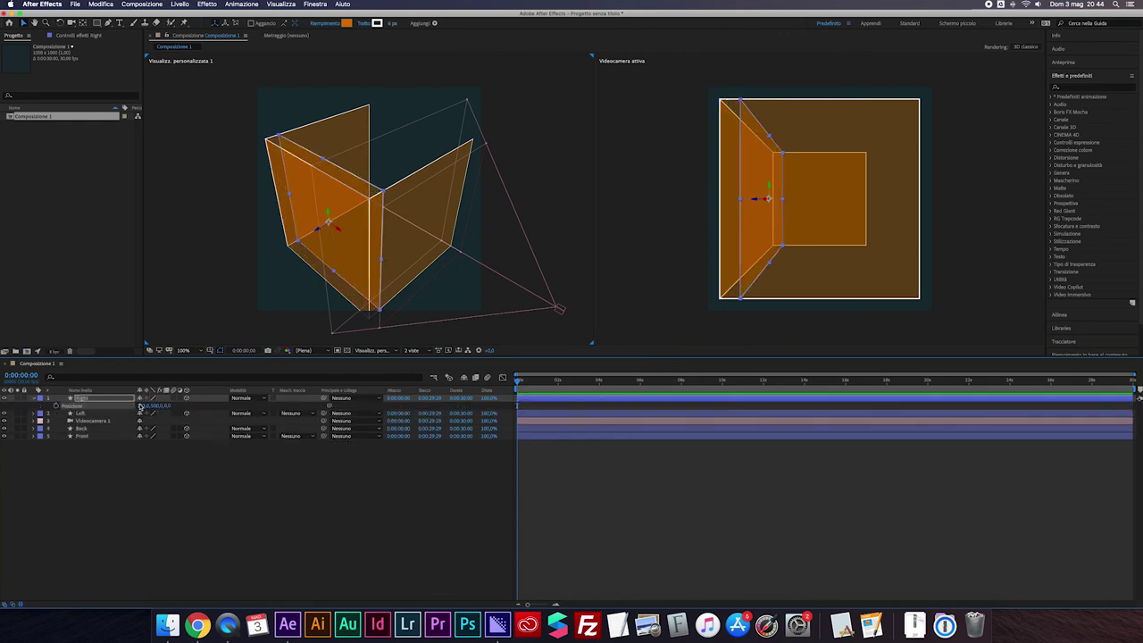
pyautogui.write('1000')
pyautogui.press('Return')
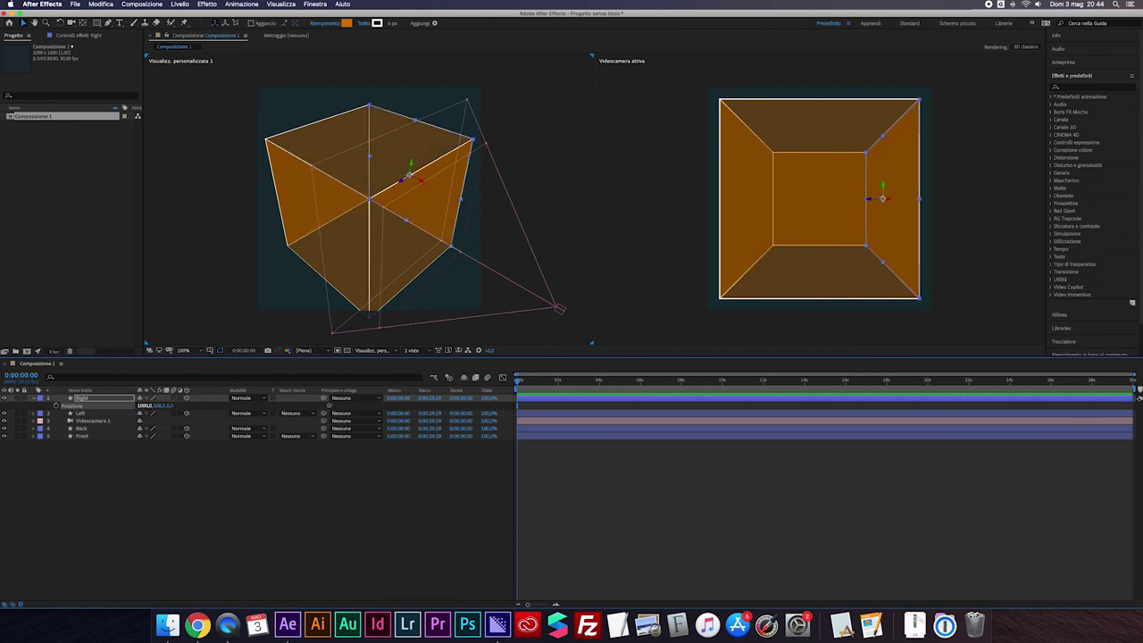
# Orbit the custom 3D view to look into the cube
pyautogui.click(68, 22)
pyautogui.moveTo(397, 195); pyautogui.dragTo(377, 230)
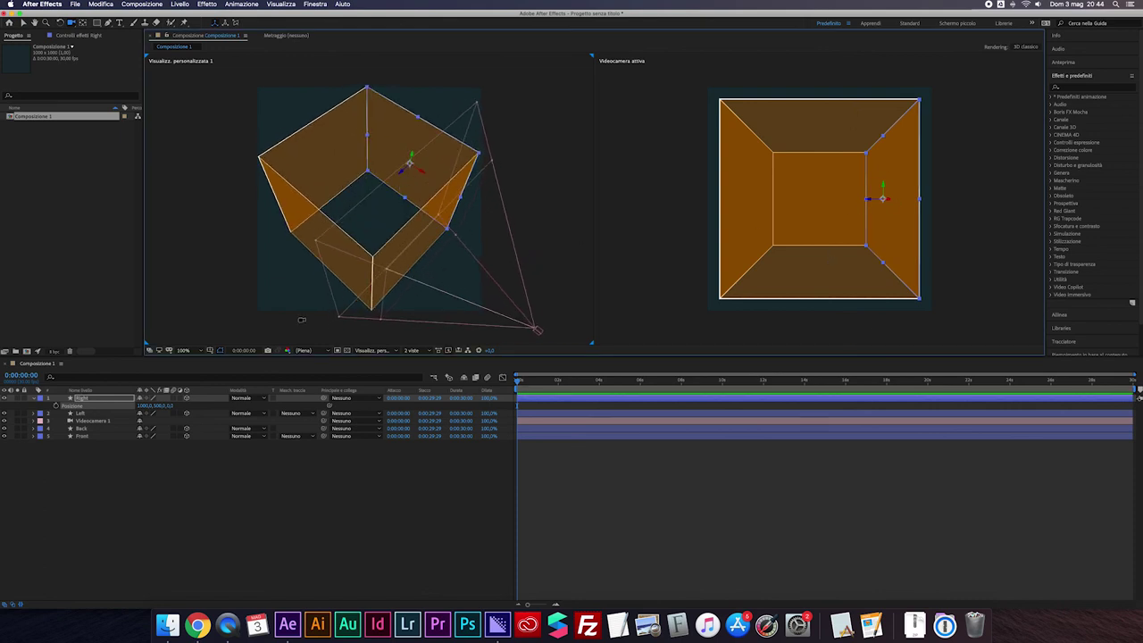
pyautogui.click(32, 399)
# Add a full-composition rectangle layer named Top and make it 3D
pyautogui.click(88, 460)
pyautogui.doubleClick(97, 22)
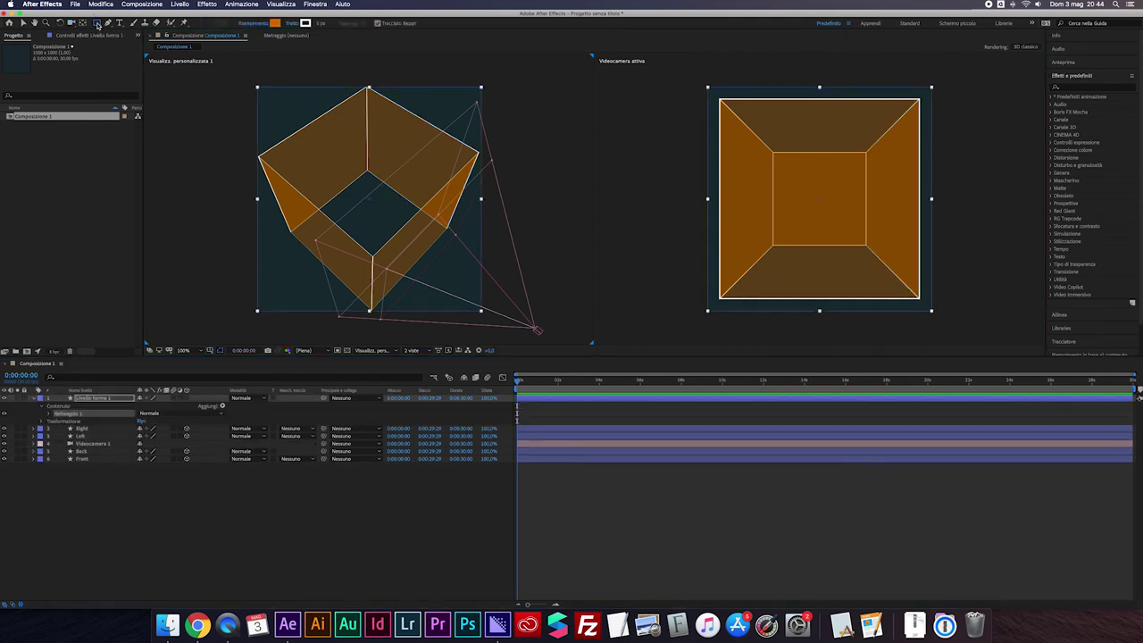
pyautogui.click(98, 399)
pyautogui.press('Return')
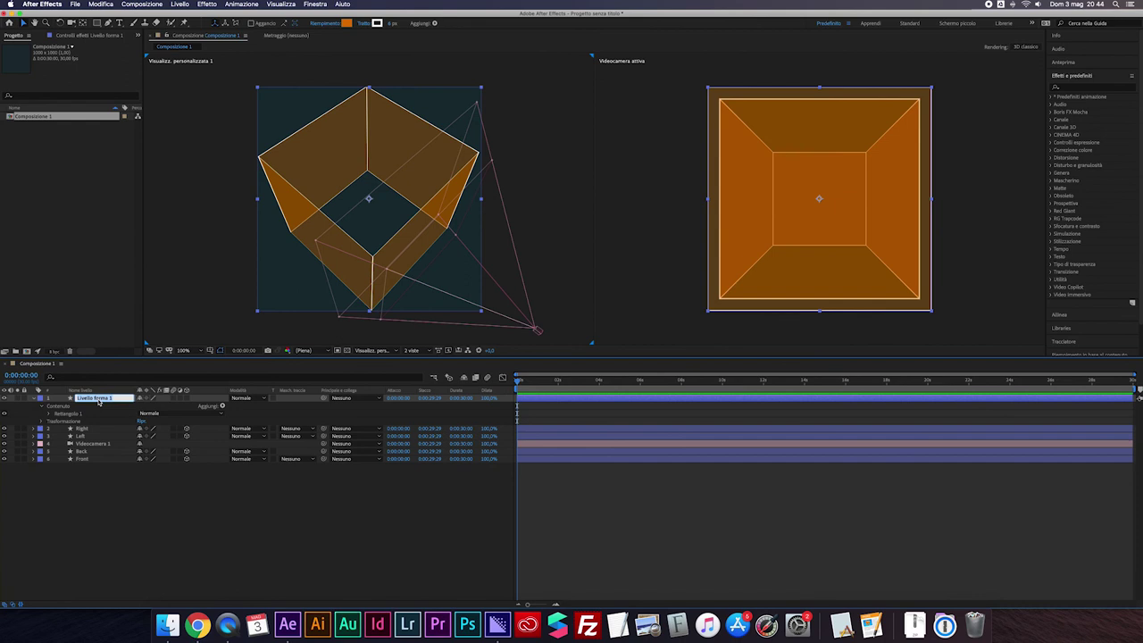
pyautogui.write('Top')
pyautogui.press('Return')
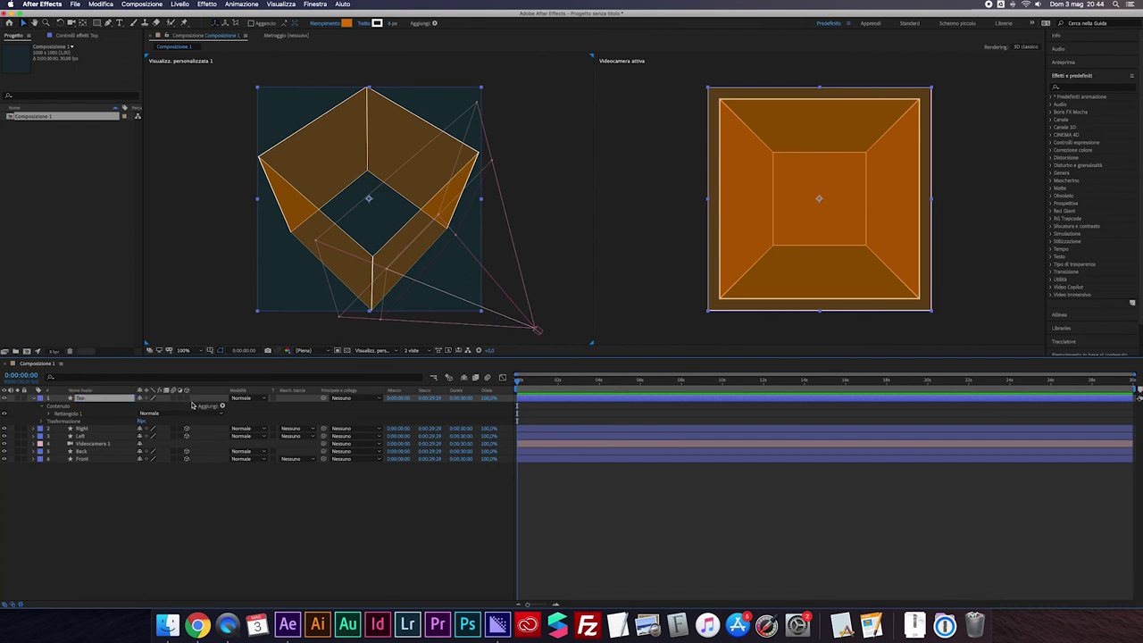
pyautogui.click(186, 401)
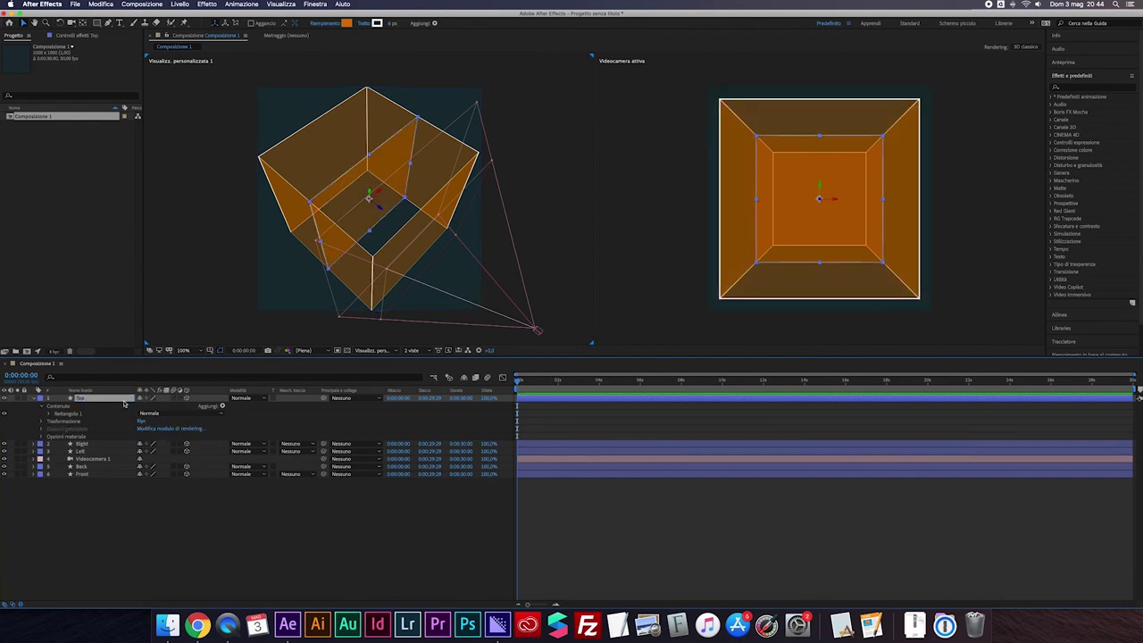
# Rotate the Top layer -90° around the X axis
pyautogui.press('p')
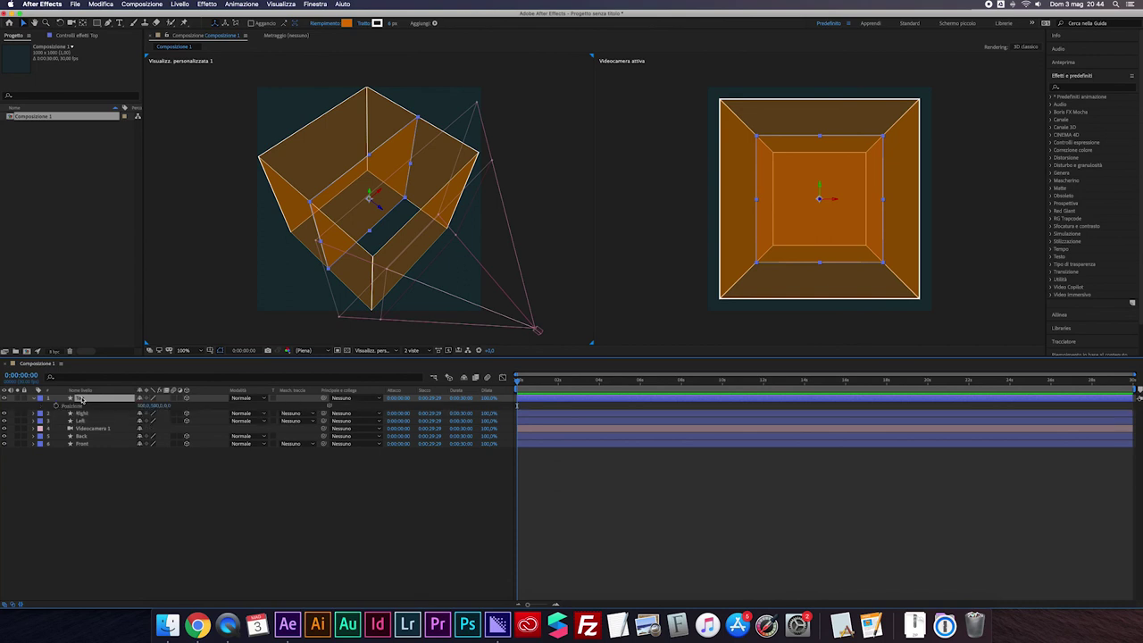
pyautogui.hotkey('shift', 'r')
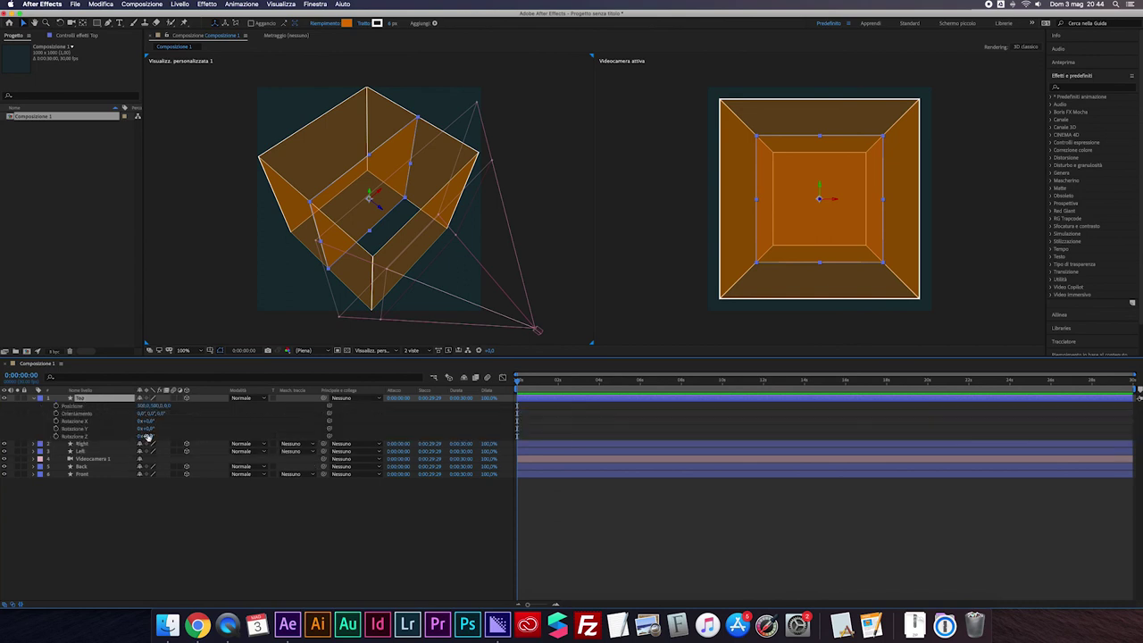
pyautogui.moveTo(150, 421); pyautogui.dragTo(154, 465)
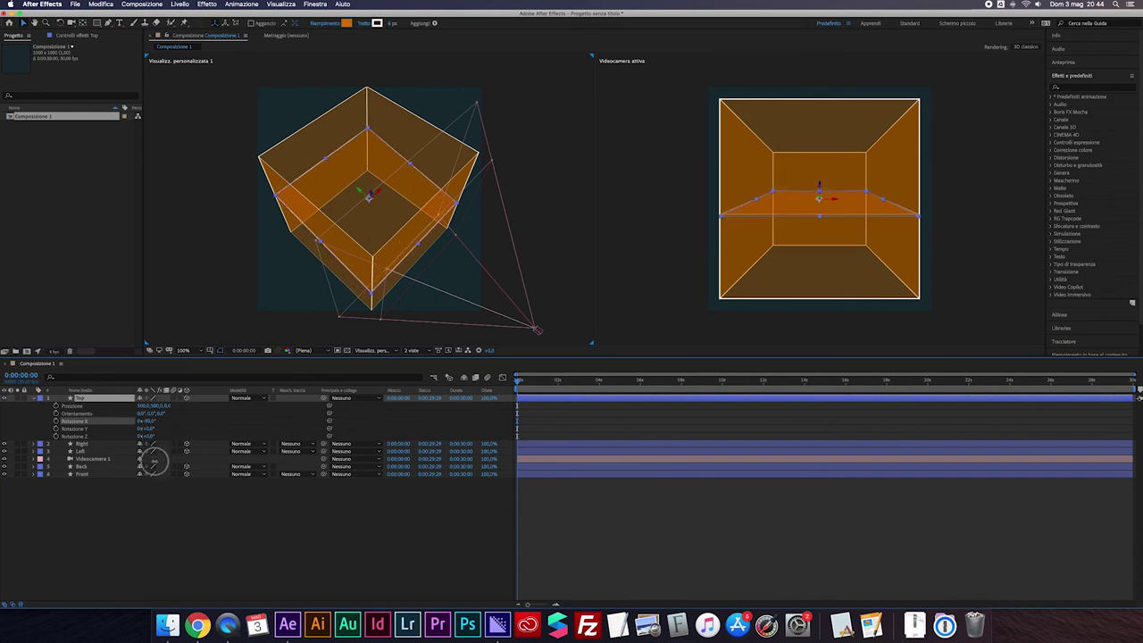
pyautogui.click(150, 420)
pyautogui.write('-90')
pyautogui.press('Return')
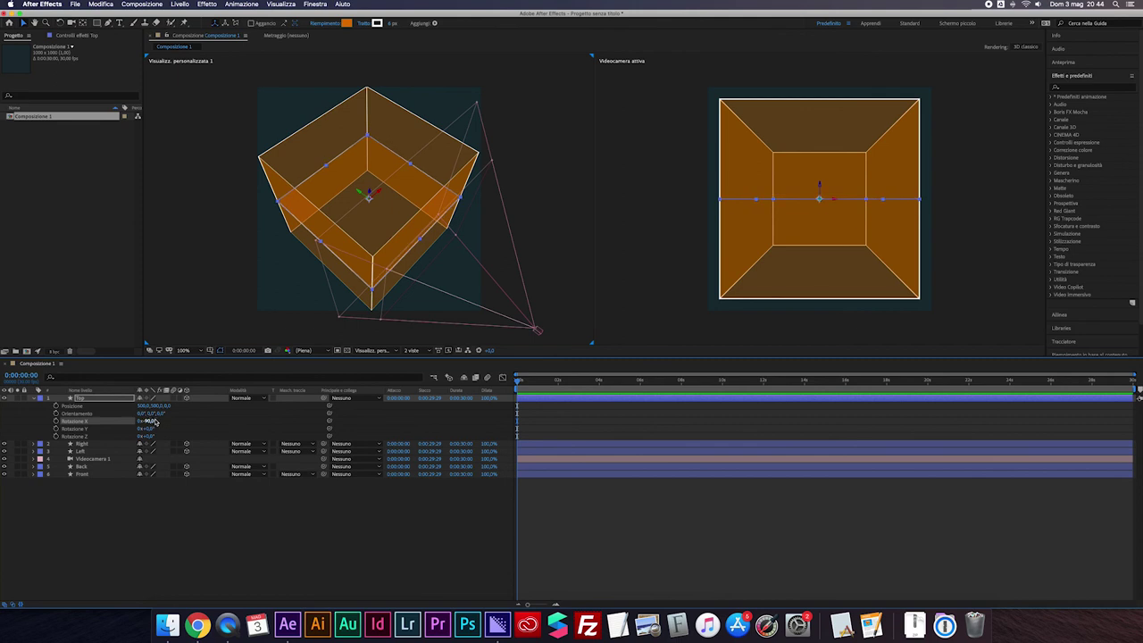
# Raise the Top face to Y position 0 to close the box
pyautogui.moveTo(153, 405)
pyautogui.mouseDown()
pyautogui.moveTo(157, 432)
pyautogui.moveTo(165, 313)
pyautogui.mouseUp()
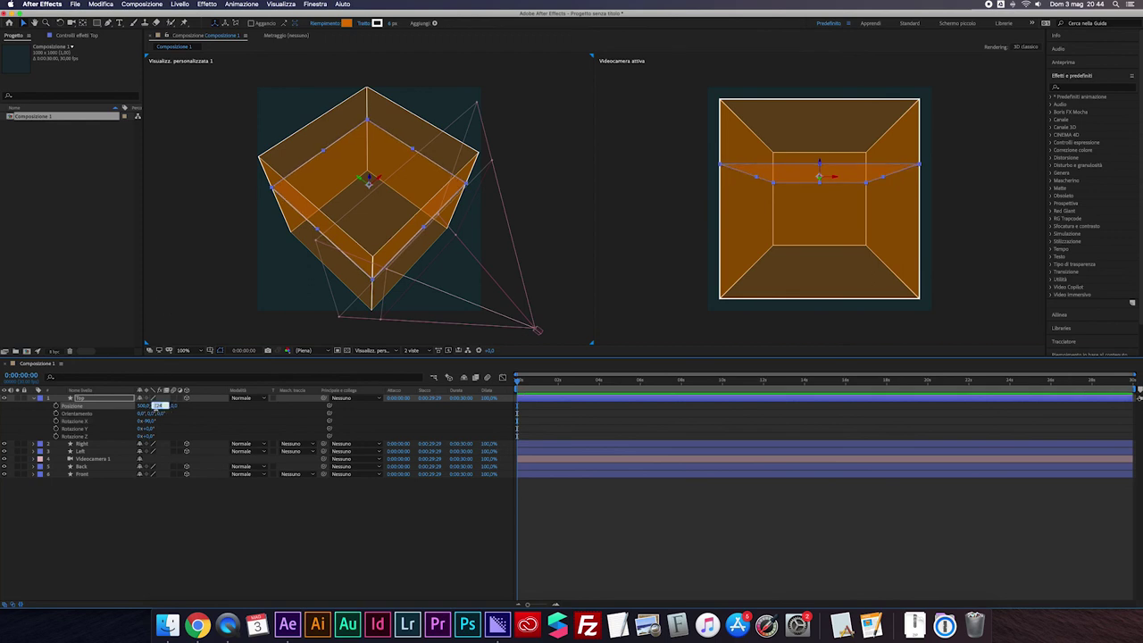
pyautogui.write('0')
pyautogui.press('Return')
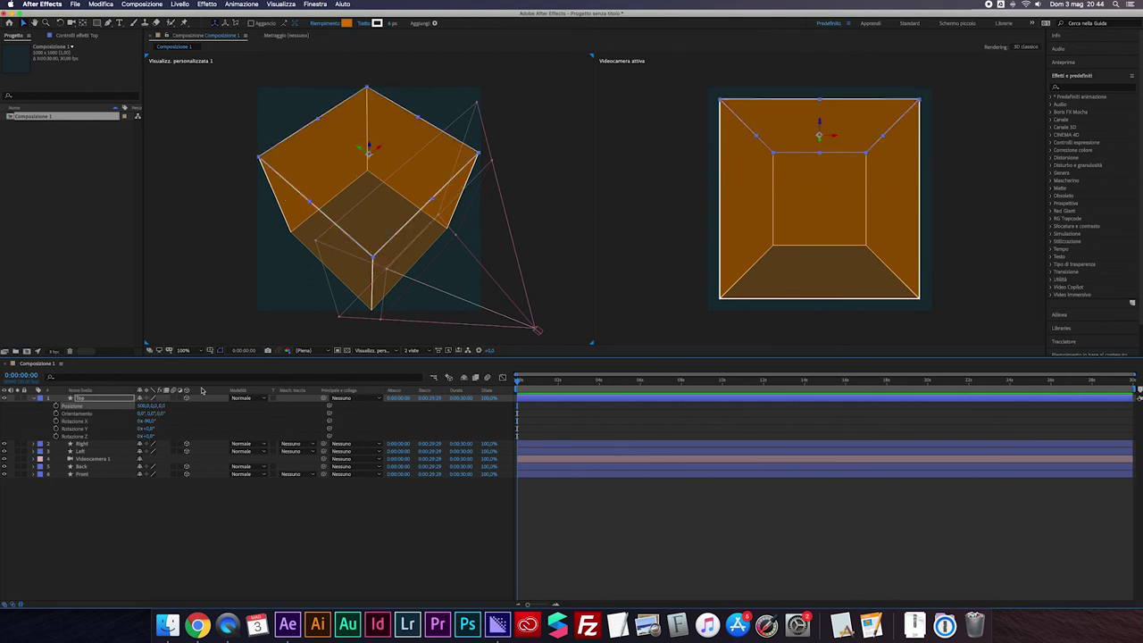
# Duplicate the Top layer and rename the copy Bottom
pyautogui.click(83, 400)
pyautogui.press('super+d')
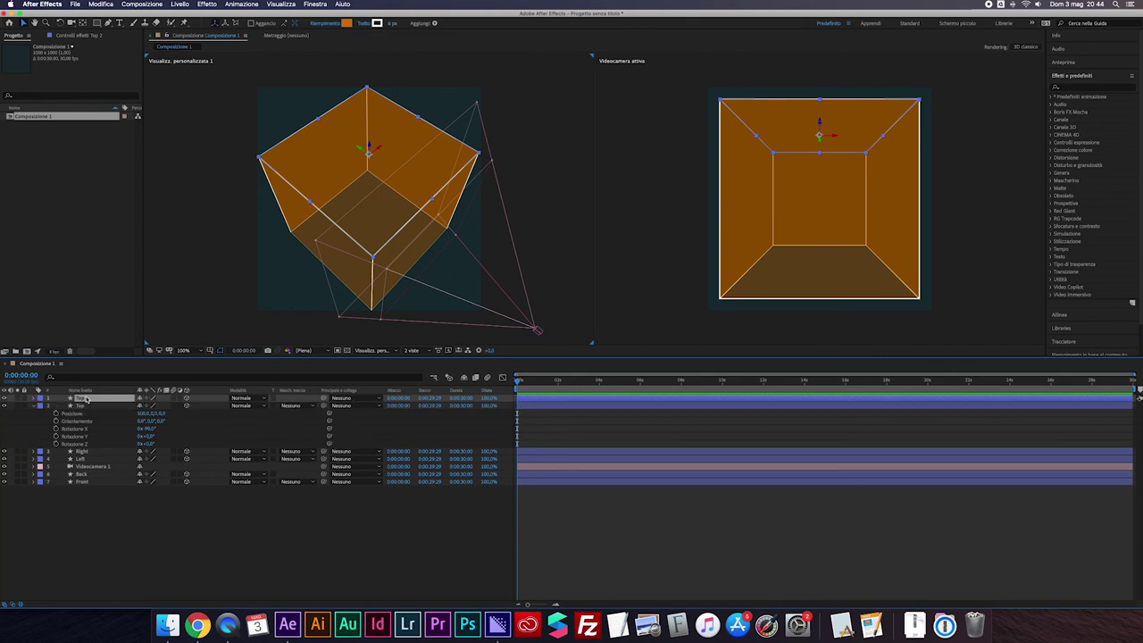
pyautogui.click(36, 408)
pyautogui.press('Return')
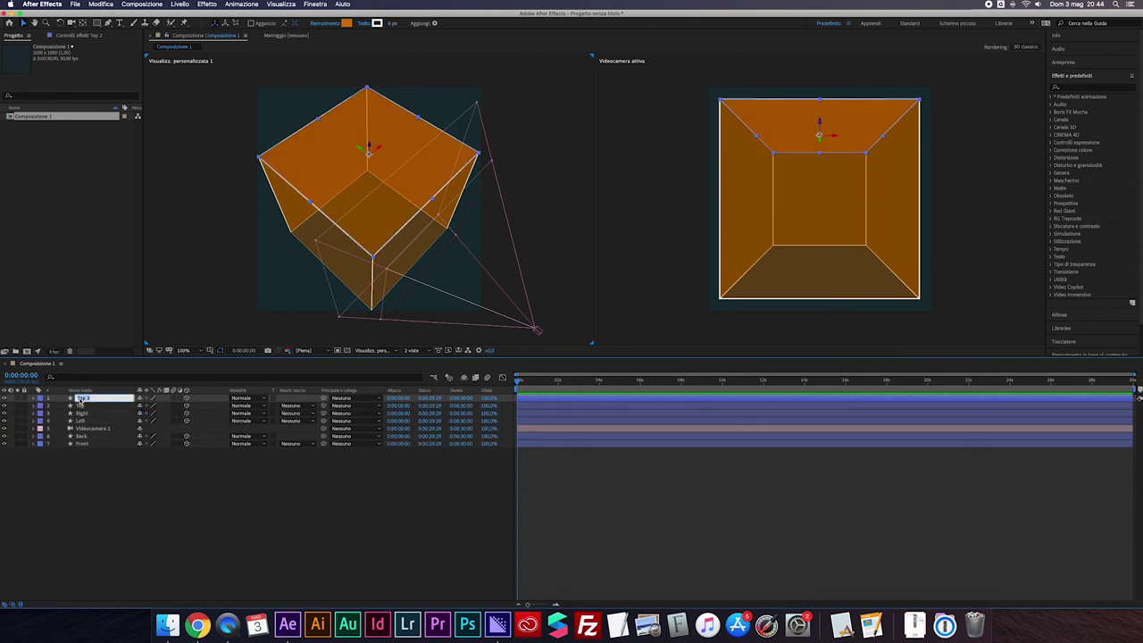
pyautogui.write('Bottom')
pyautogui.press('Return')
# Move the Bottom face to position 1000 to form the cube's floor
pyautogui.press('p')
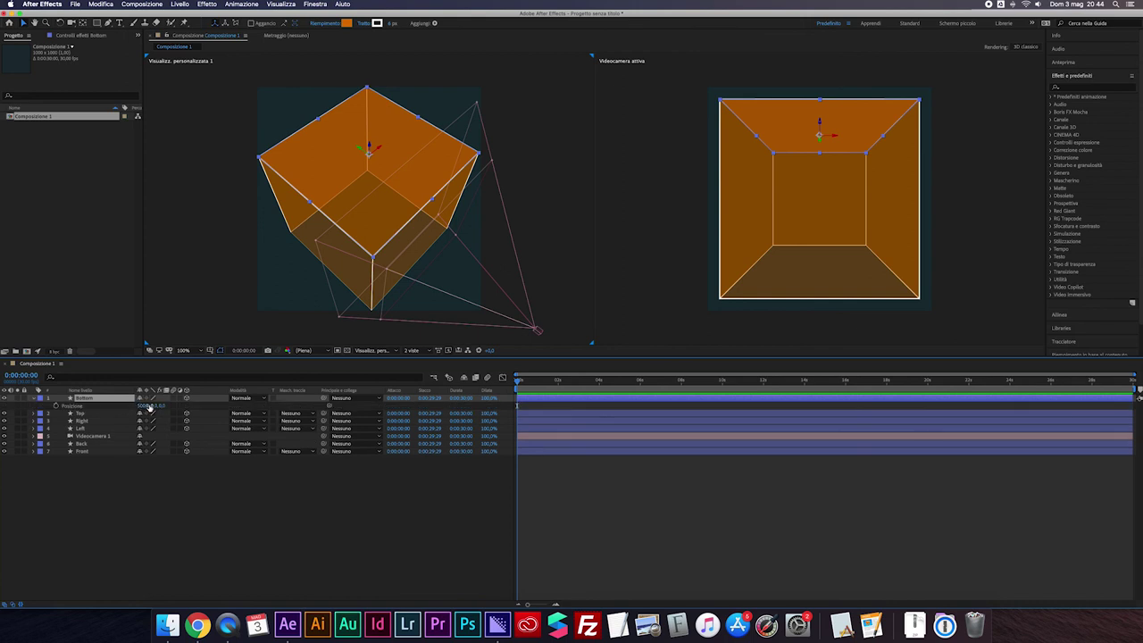
pyautogui.moveTo(153, 406); pyautogui.dragTo(153, 501)
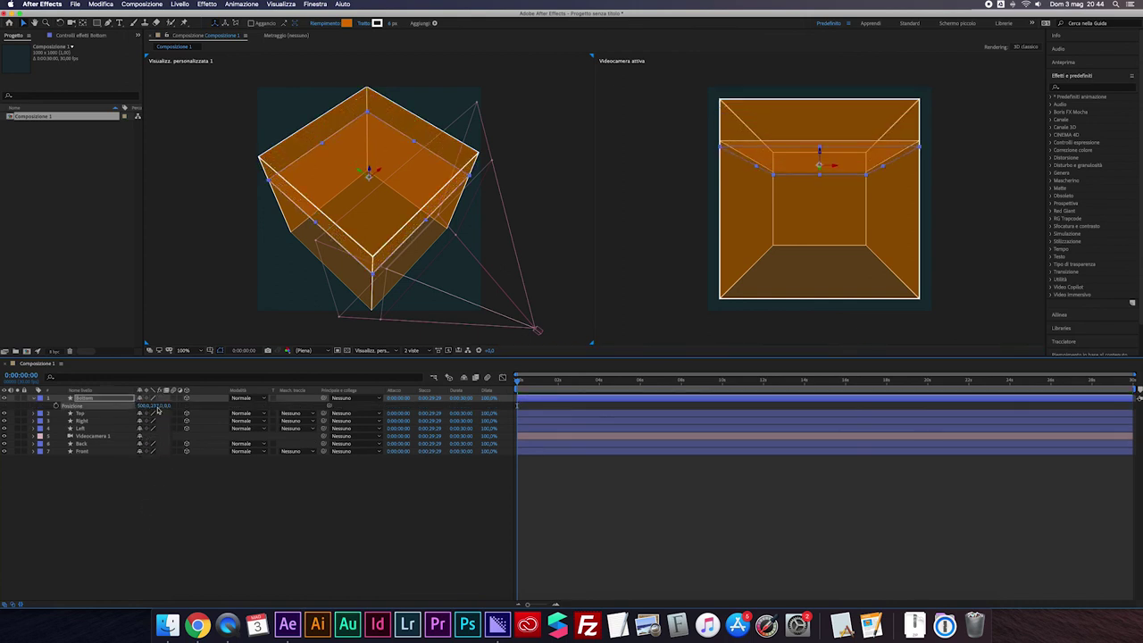
pyautogui.moveTo(154, 402); pyautogui.dragTo(159, 630)
pyautogui.click(155, 407)
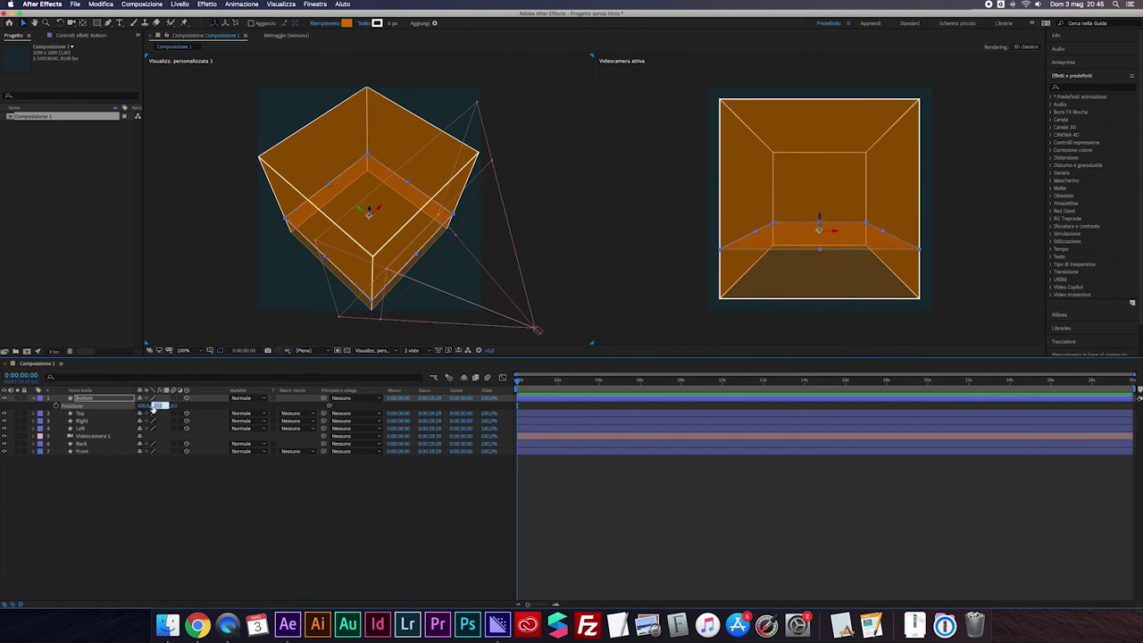
pyautogui.write('1000')
pyautogui.press('Return')
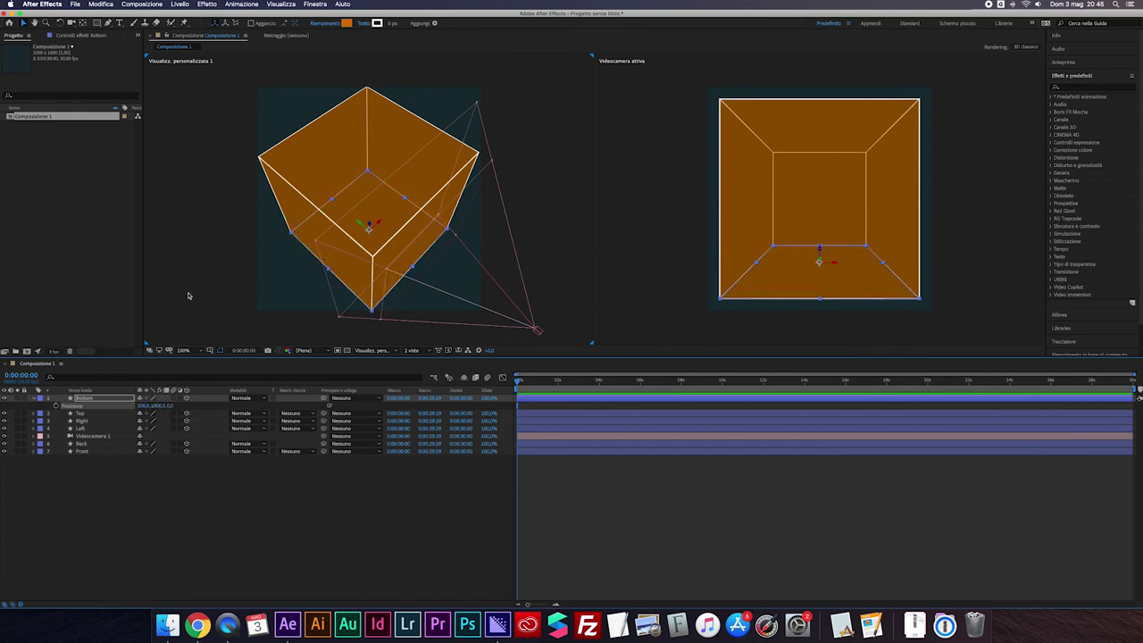
# Move Videocamera 1 to the top of the layer stack and collapse Bottom's position property
pyautogui.click(93, 435)
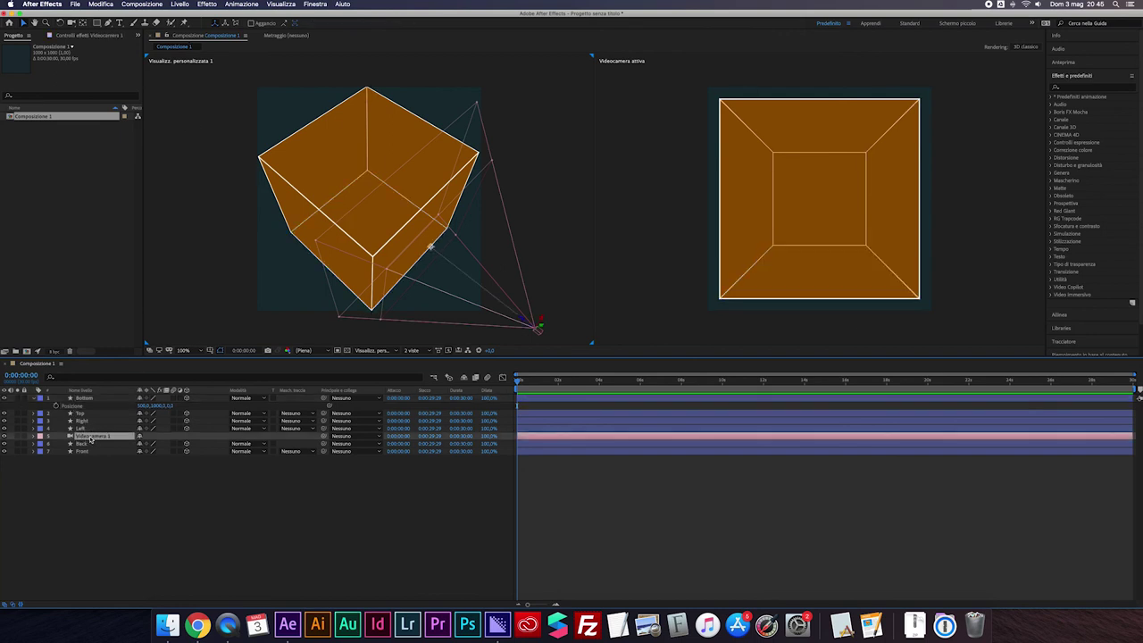
pyautogui.moveTo(95, 438); pyautogui.dragTo(100, 396)
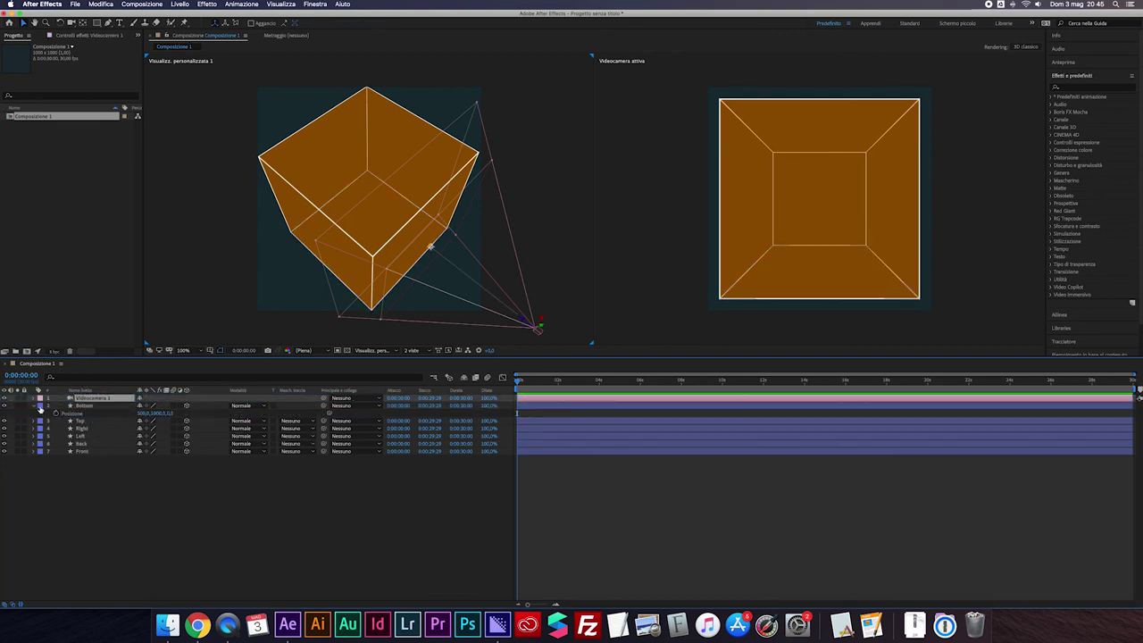
pyautogui.click(37, 406)
pyautogui.click(87, 406)
pyautogui.click(93, 399)
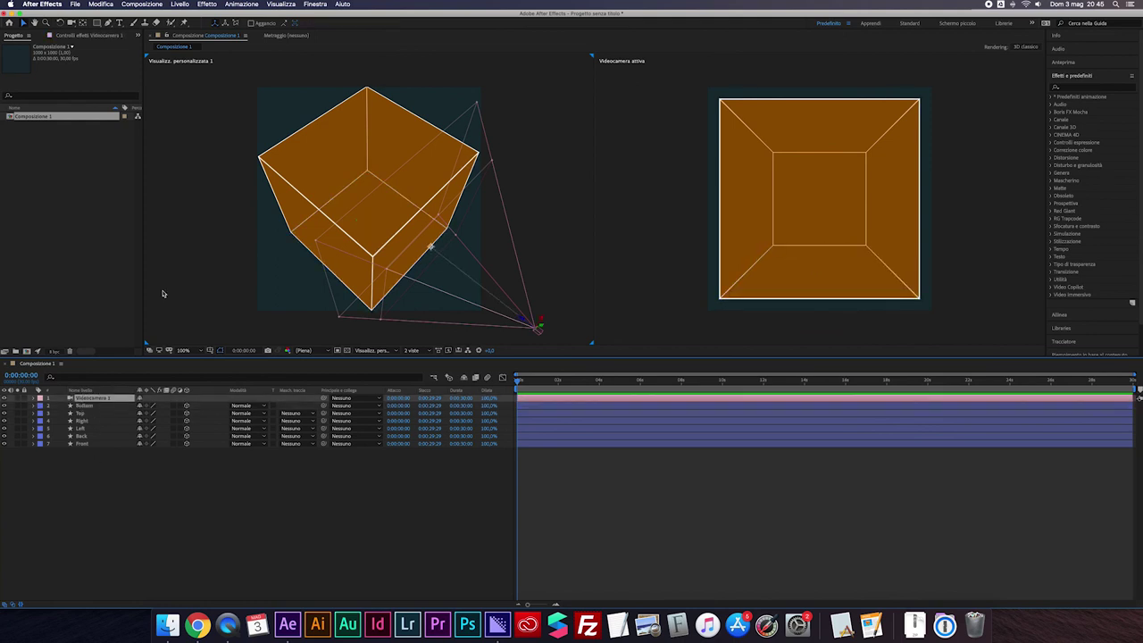
# Orbit the custom view with the Orbit Camera tool to see the cube from the side
pyautogui.press('c')
pyautogui.moveTo(372, 252)
pyautogui.mouseDown()
pyautogui.moveTo(374, 207)
pyautogui.moveTo(532, 201)
pyautogui.moveTo(294, 194)
pyautogui.moveTo(326, 221)
pyautogui.moveTo(376, 220)
pyautogui.moveTo(343, 212)
pyautogui.mouseUp()
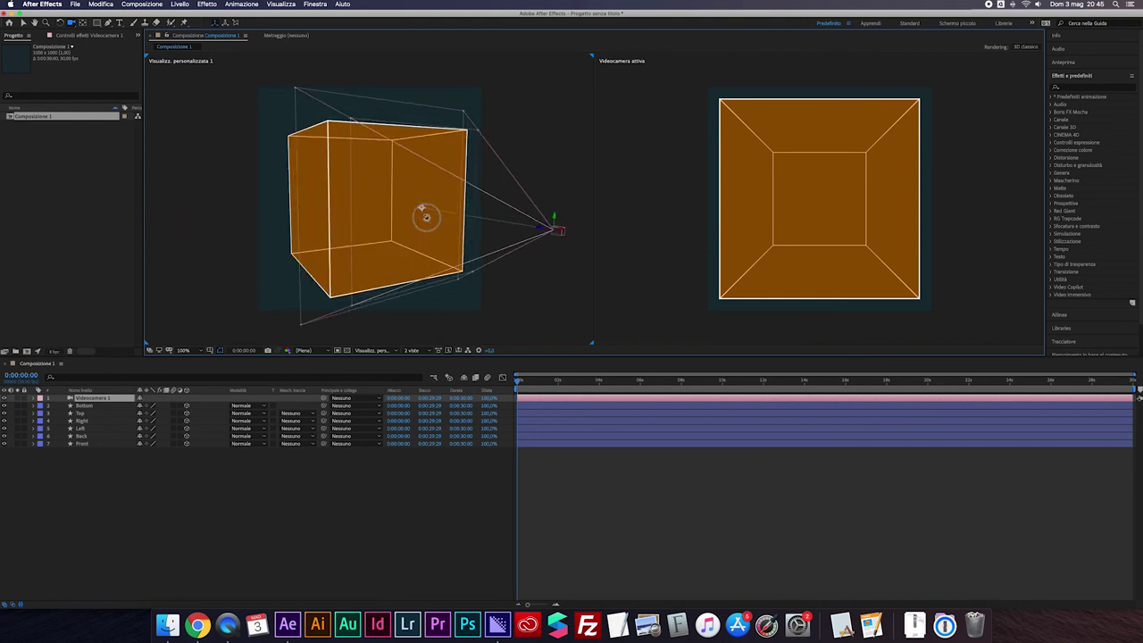
pyautogui.moveTo(336, 186); pyautogui.dragTo(375, 184)
# Select the Front layer and drag the Flarescape logo PNG from Finder into the Project panel
pyautogui.press('v')
pyautogui.click(815, 190)
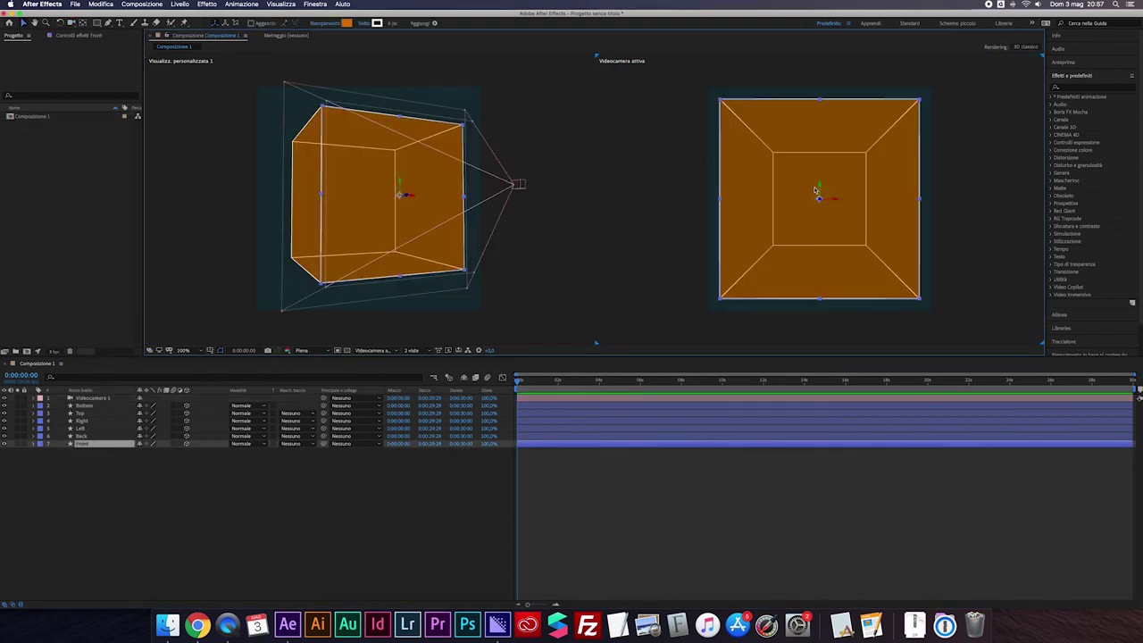
pyautogui.click(167, 625)
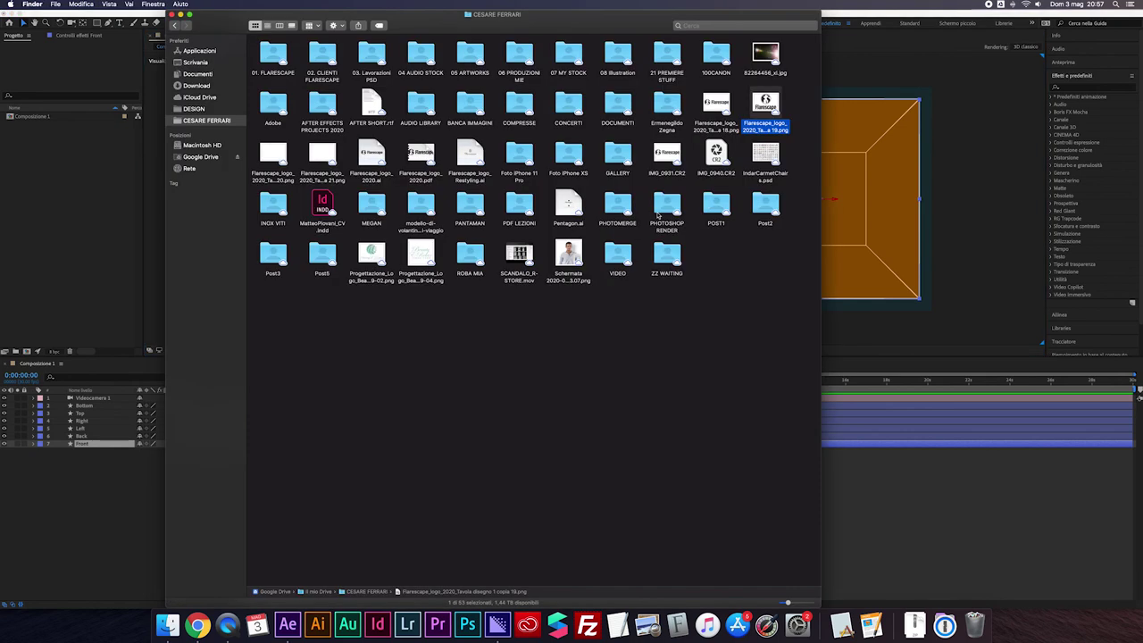
pyautogui.moveTo(760, 113); pyautogui.dragTo(45, 125)
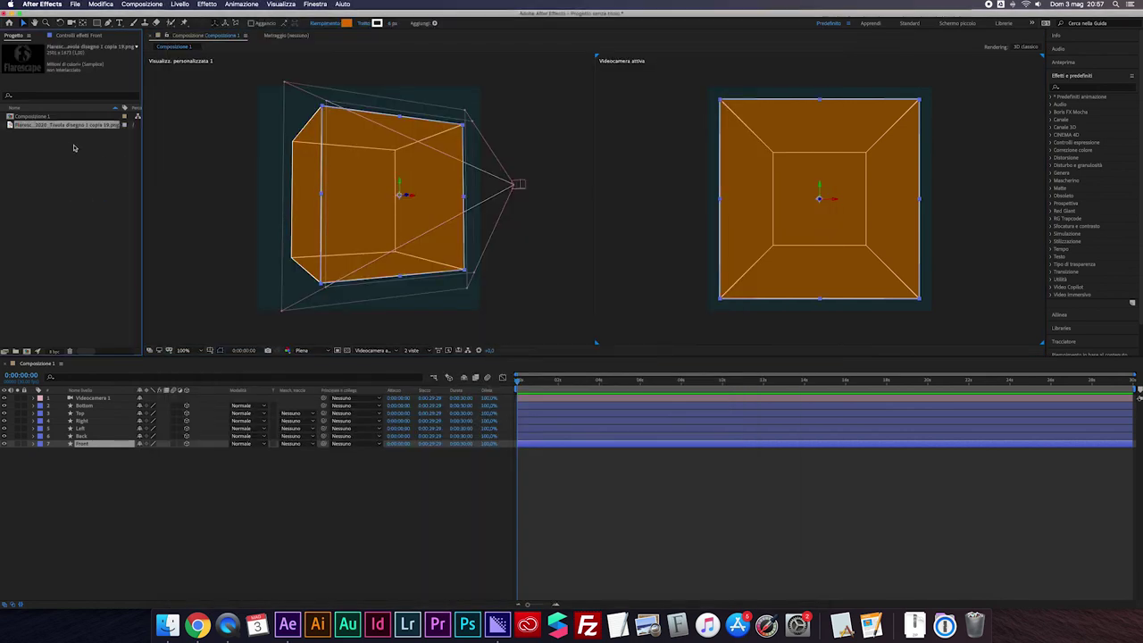
# Place the logo above Front as a 3D layer and scrub its Scale down
pyautogui.moveTo(52, 127); pyautogui.dragTo(138, 435)
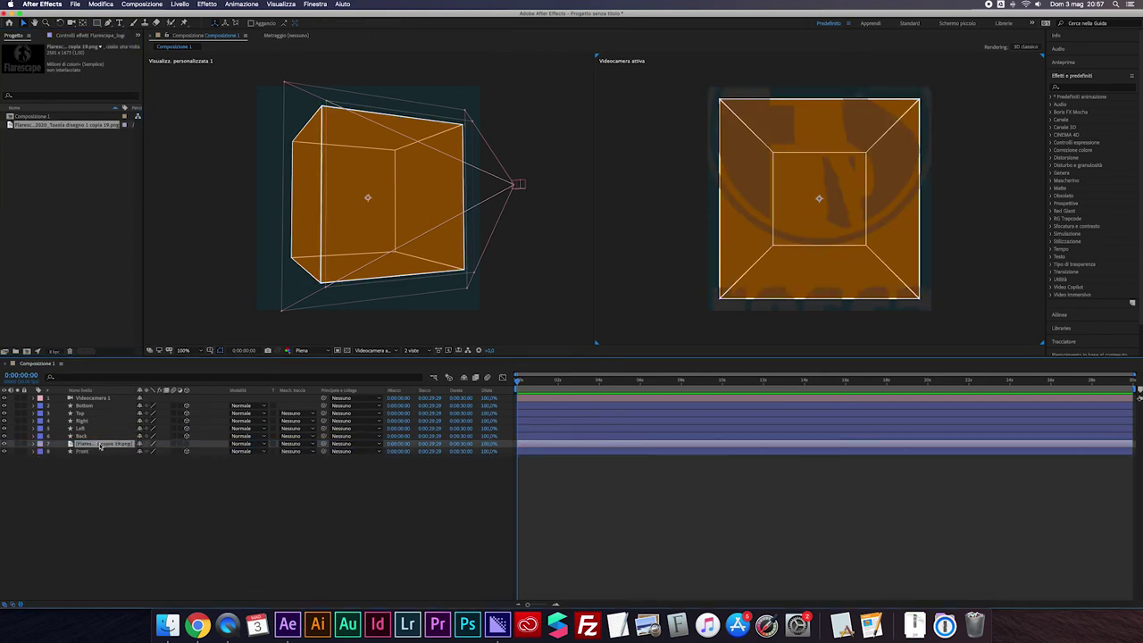
pyautogui.click(186, 444)
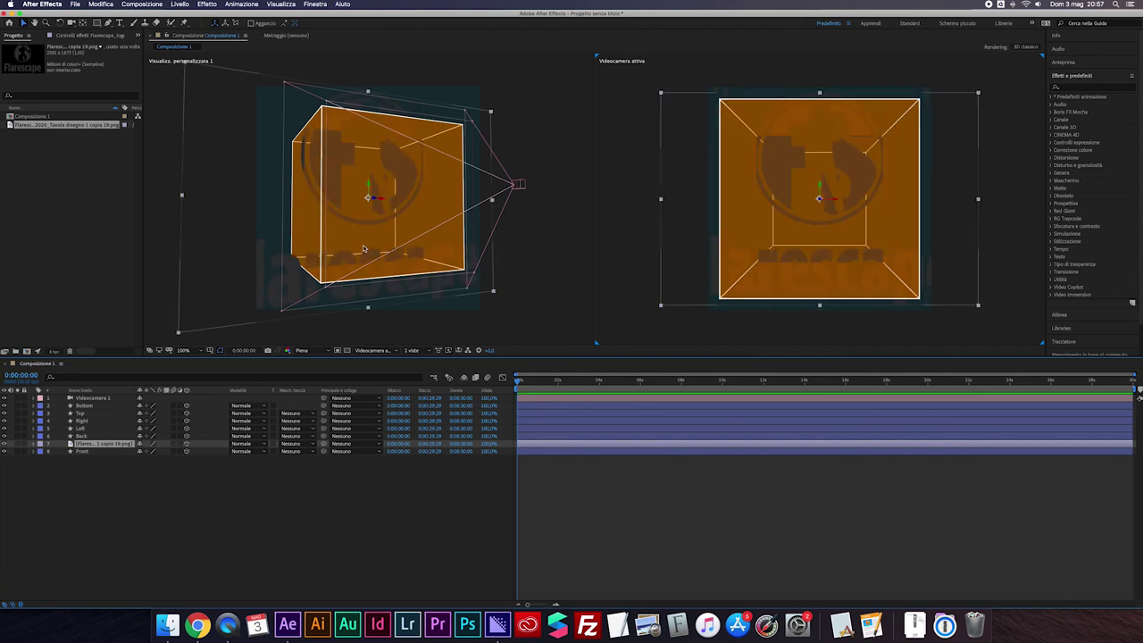
pyautogui.press('s')
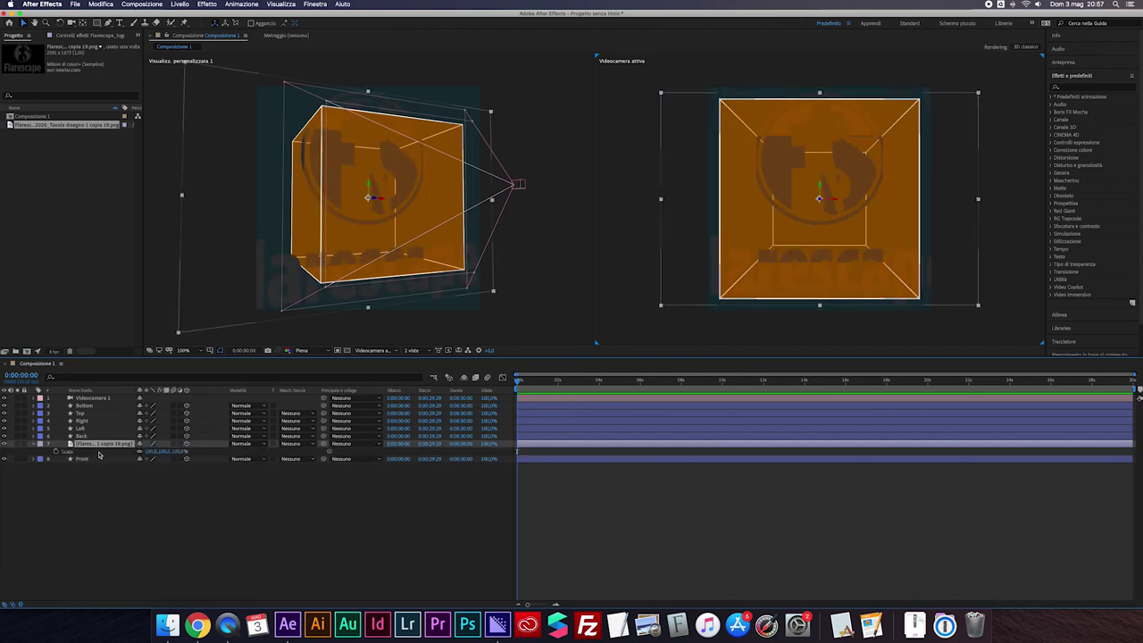
pyautogui.moveTo(154, 452); pyautogui.dragTo(131, 454)
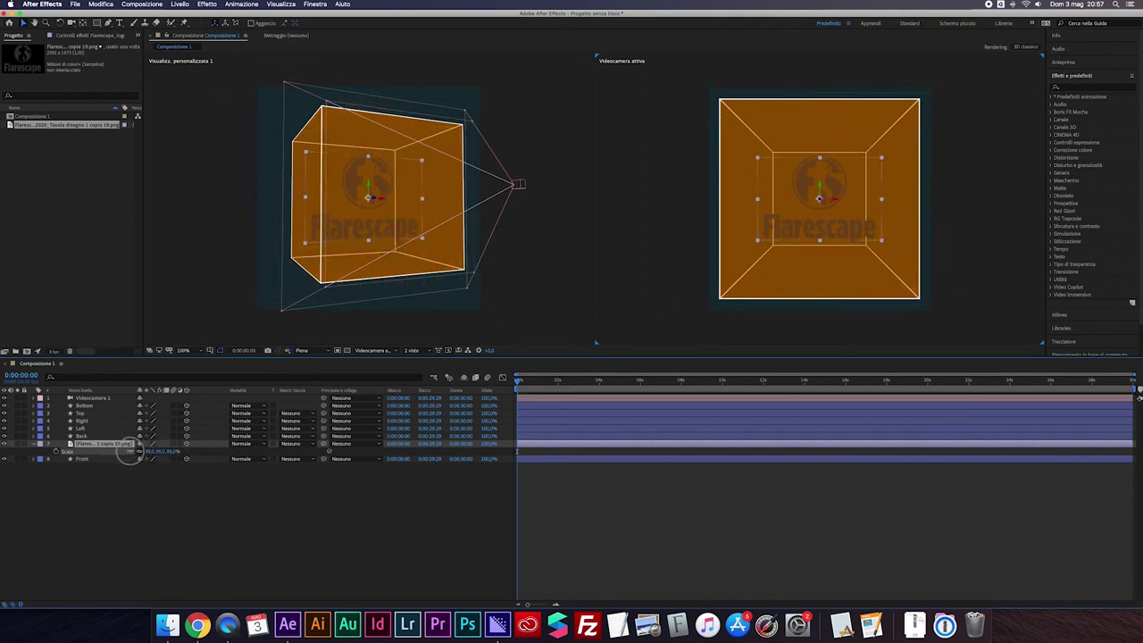
# Enter a new Z Position to bring the logo onto the front face, then deselect and collapse it
pyautogui.press('p')
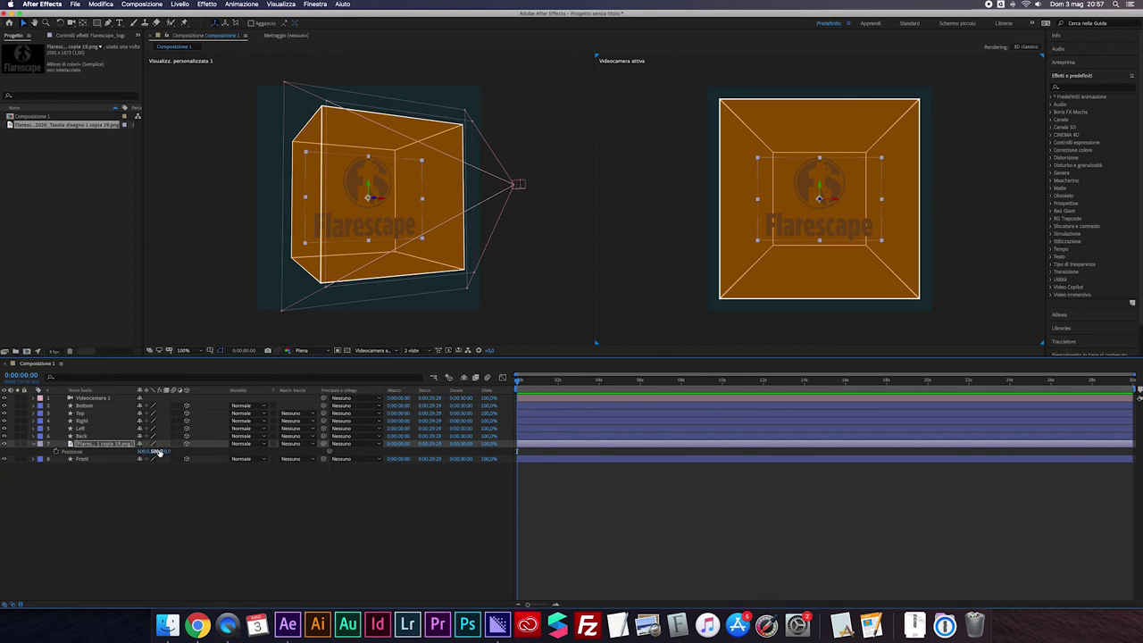
pyautogui.click(168, 452)
pyautogui.press('Return')
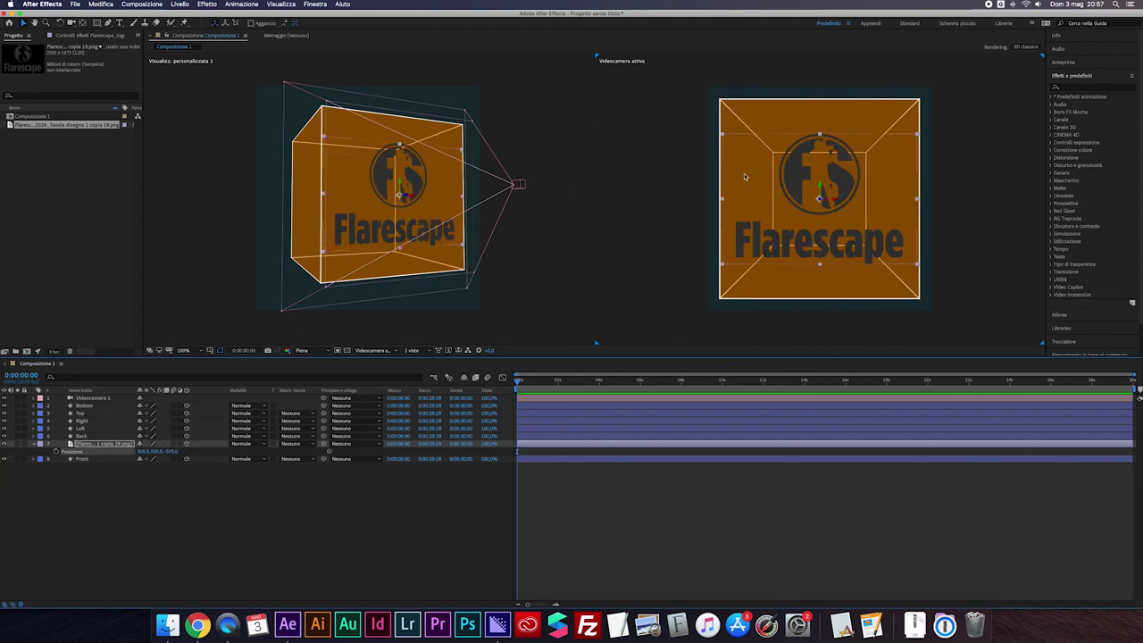
pyautogui.press('super+shift+a')
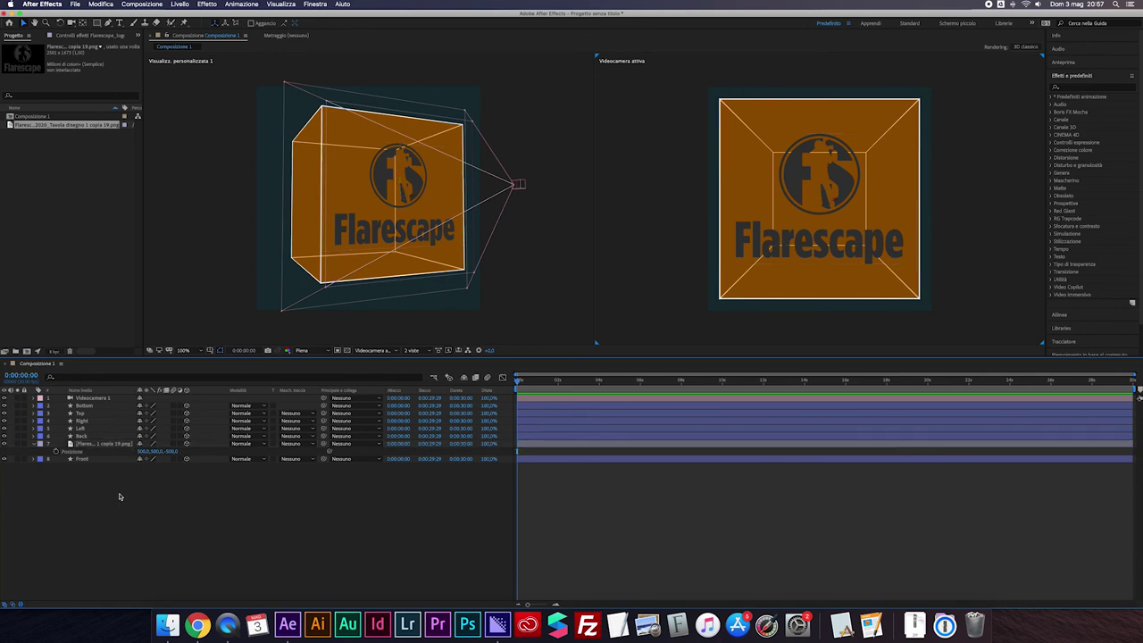
pyautogui.click(36, 444)
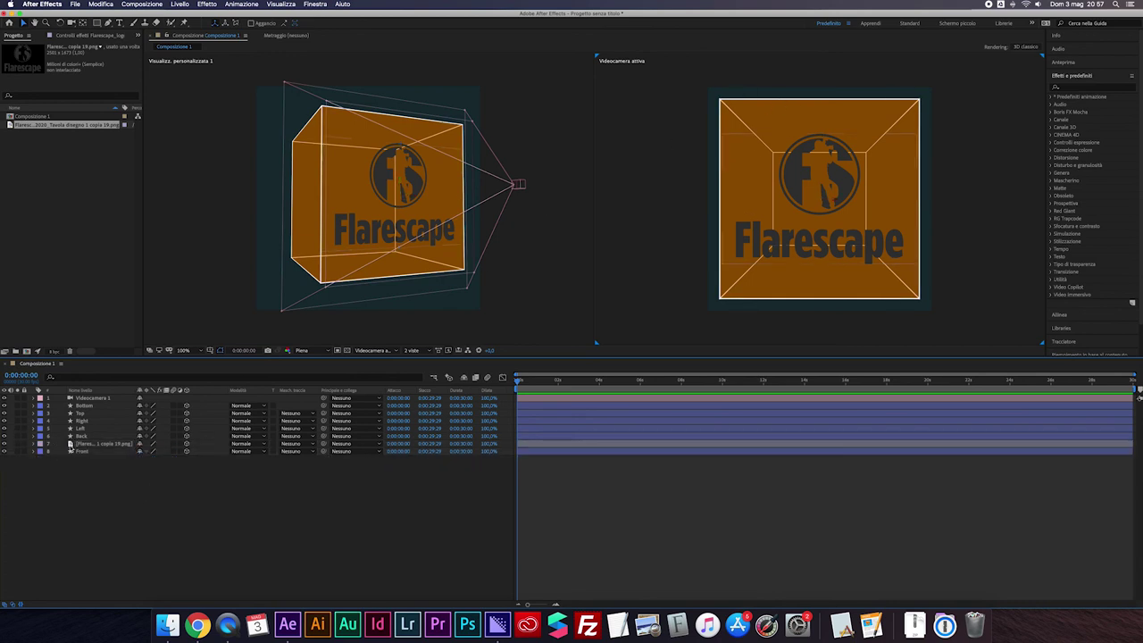
# Precompose Bottom through Front, logo included, into a composition named Cube, moving all attributes
pyautogui.click(84, 407)
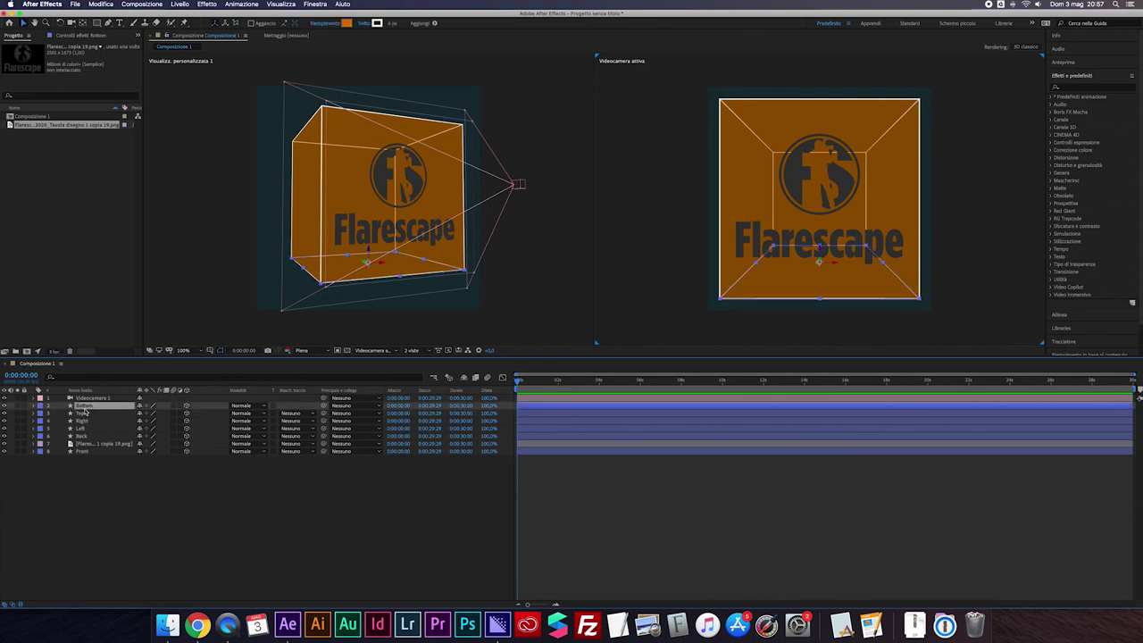
pyautogui.keyDown('shift'); pyautogui.click(86, 452); pyautogui.keyUp('shift')
pyautogui.rightClick(81, 415)
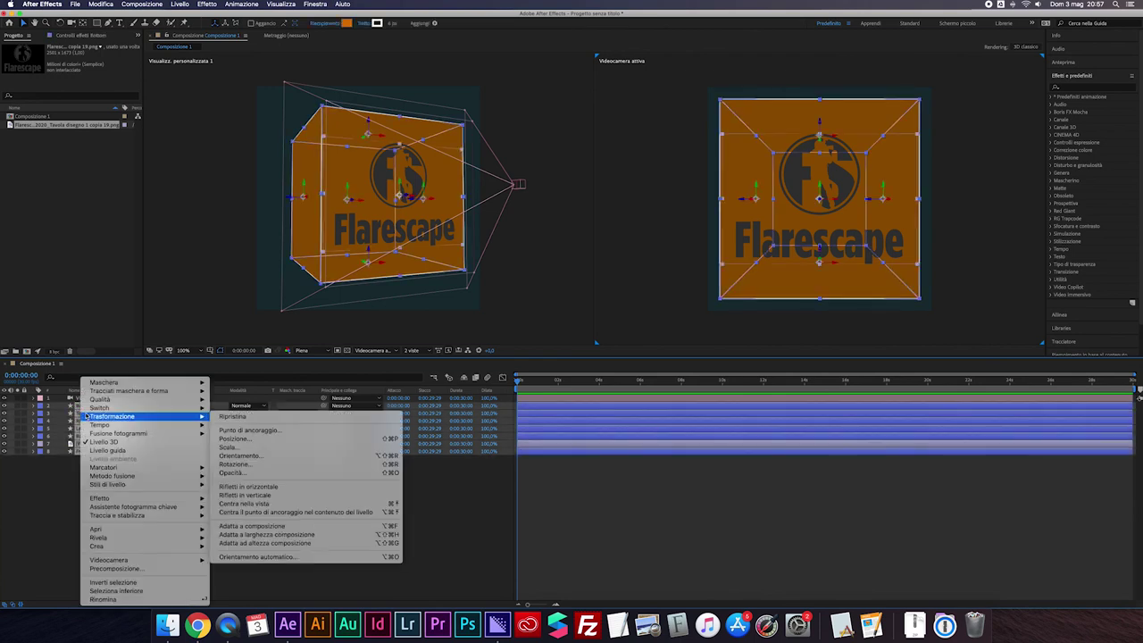
pyautogui.click(128, 569)
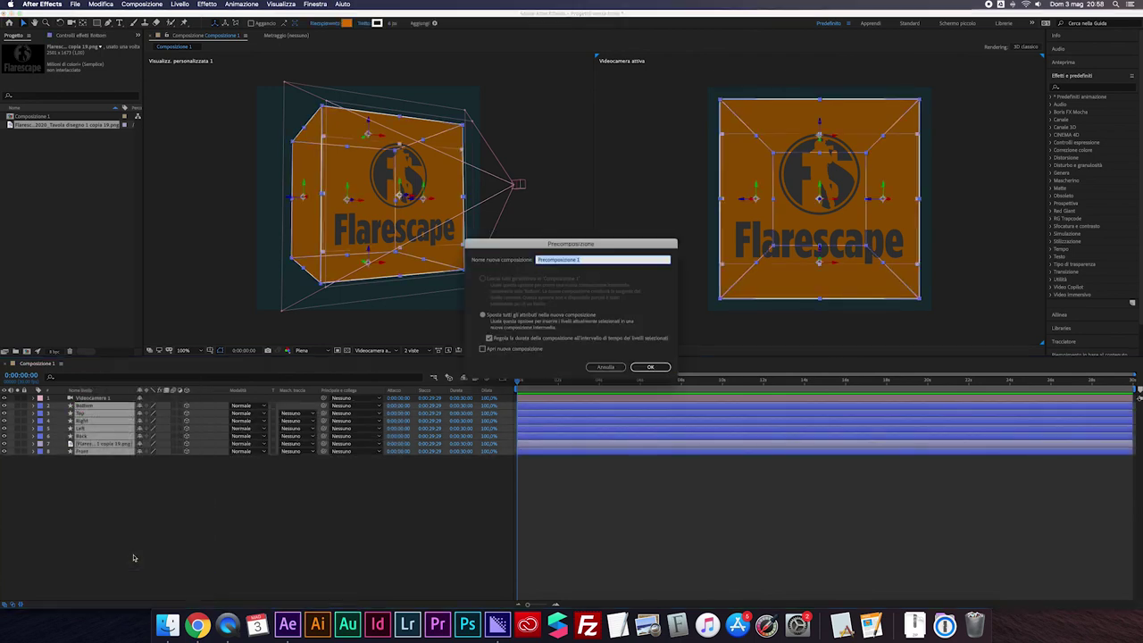
pyautogui.click(529, 318)
pyautogui.moveTo(597, 259); pyautogui.dragTo(528, 262)
pyautogui.write('Cube')
pyautogui.press('Return')
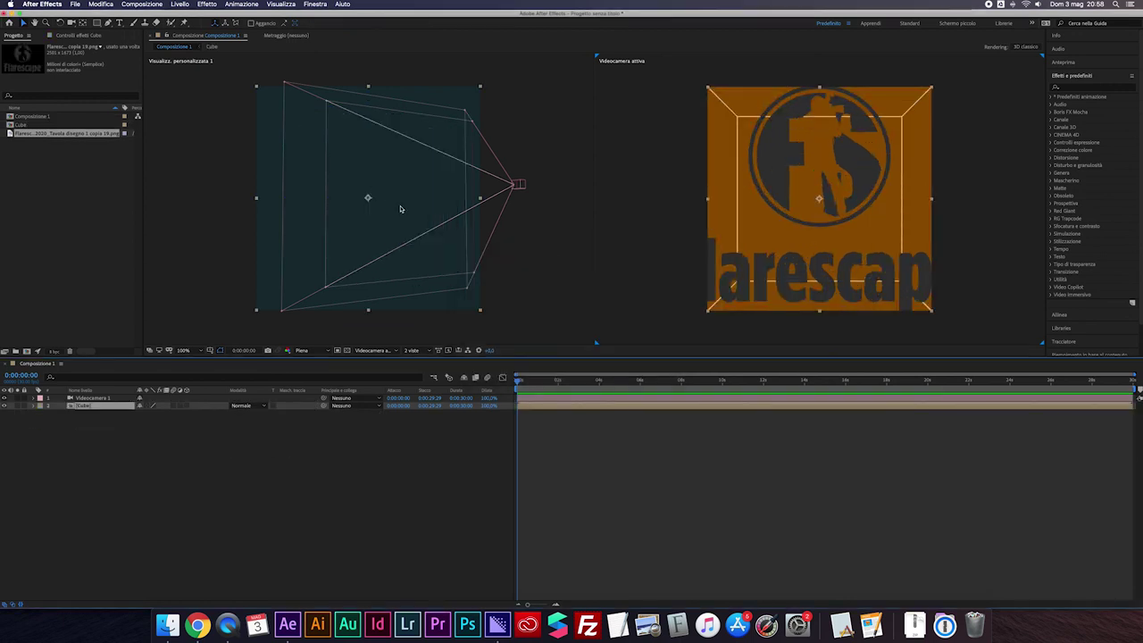
# Create a new 1920×1080 composition, Composizione 2
pyautogui.click(218, 263)
pyautogui.click(142, 3)
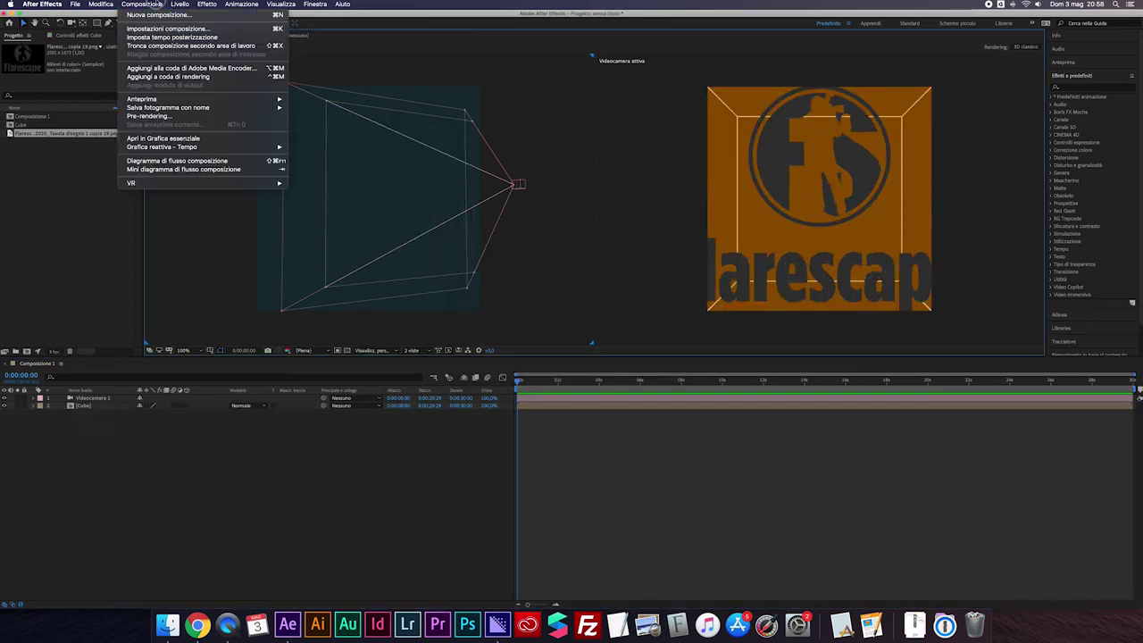
pyautogui.click(159, 15)
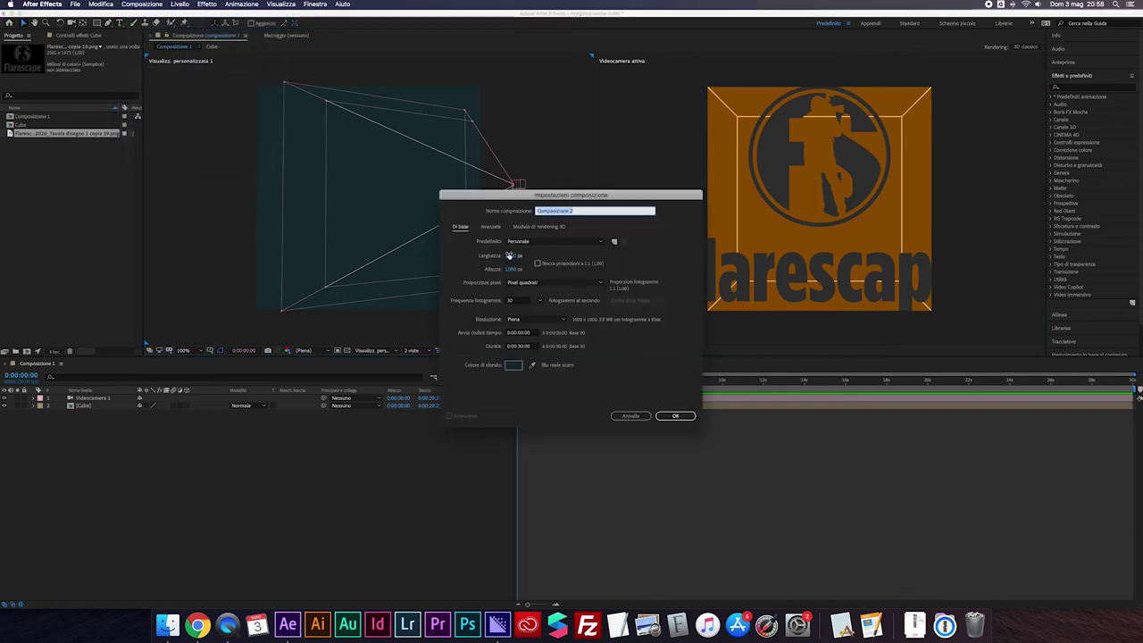
pyautogui.click(509, 256)
pyautogui.write('1920')
pyautogui.press('Tab')
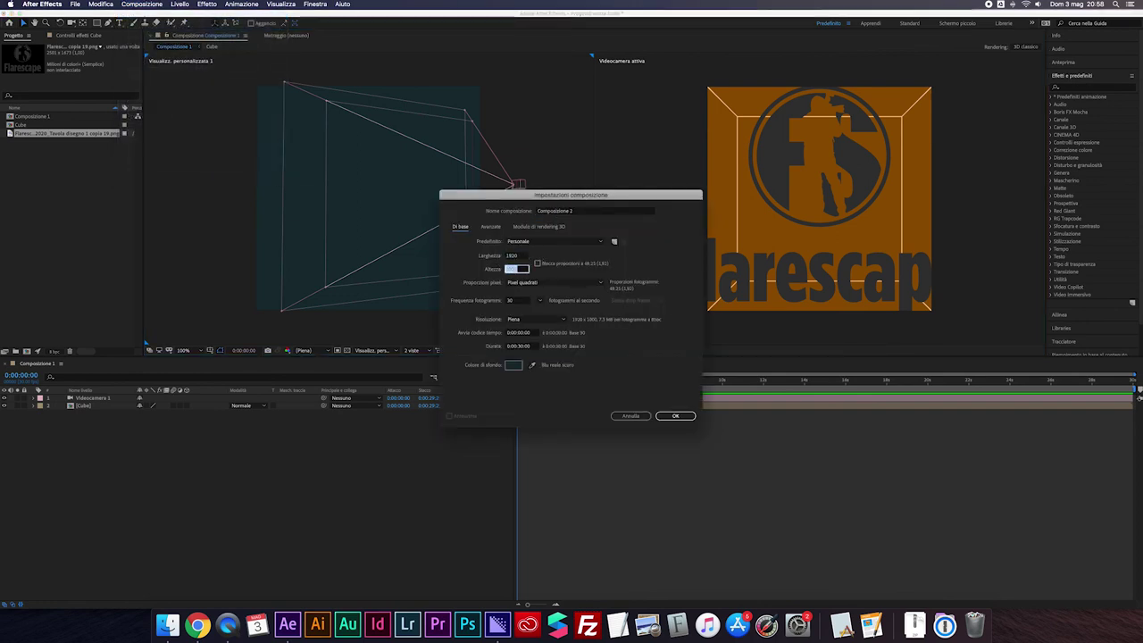
pyautogui.write('1080')
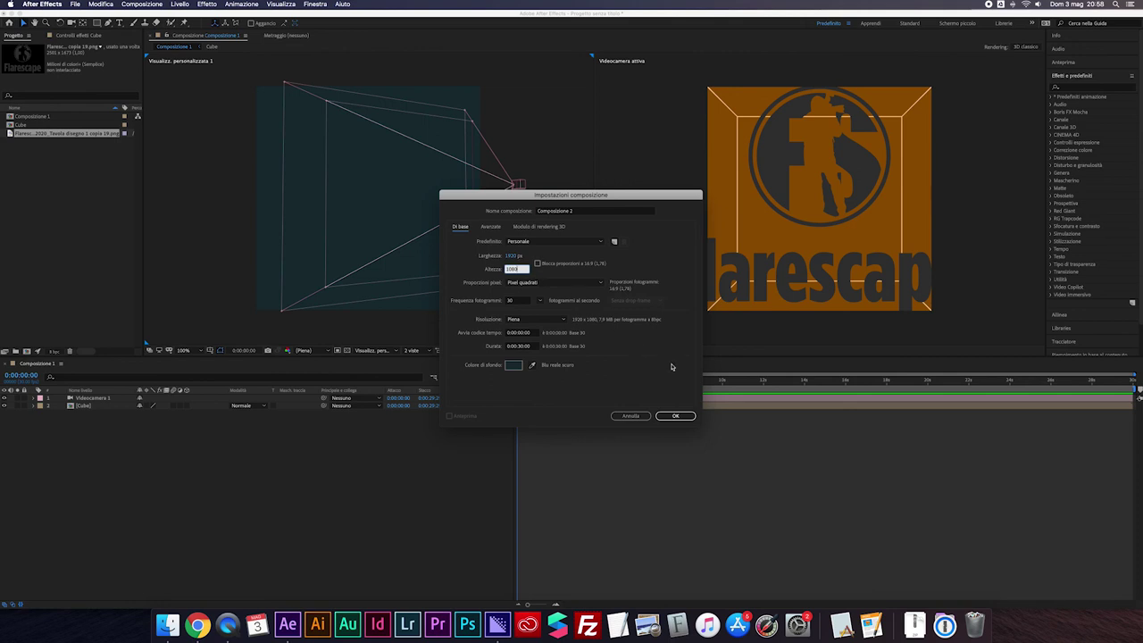
pyautogui.click(675, 414)
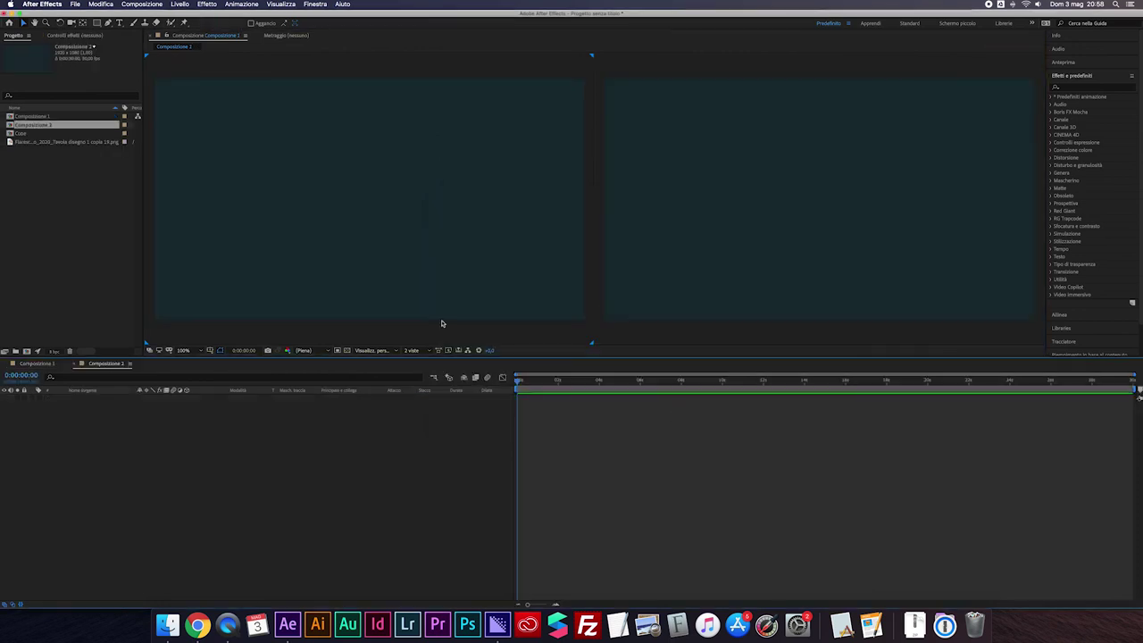
# Drag the Cube precomp into Composizione 2 and check the viewer at 50% and 100%
pyautogui.click(21, 134)
pyautogui.moveTo(21, 134); pyautogui.dragTo(165, 412)
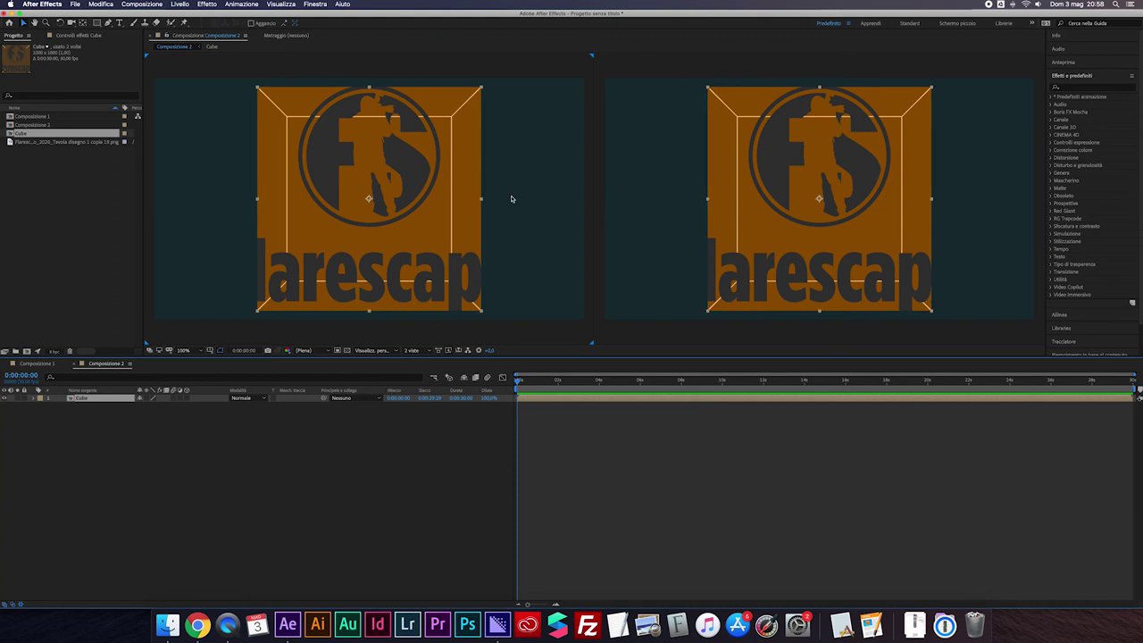
pyautogui.press(',')
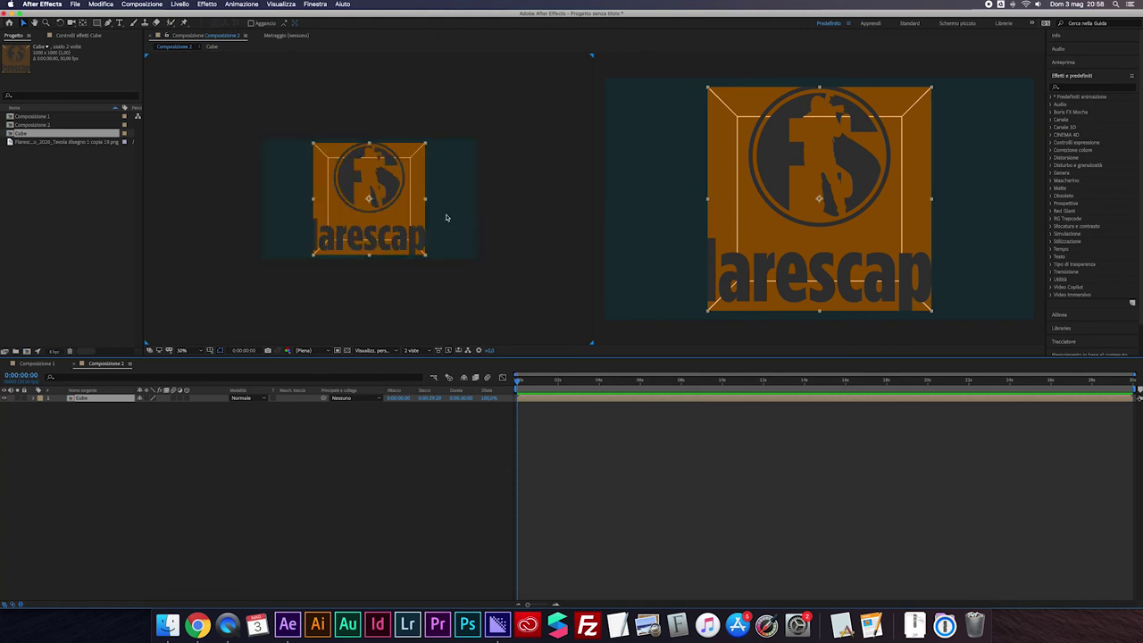
pyautogui.press('.')
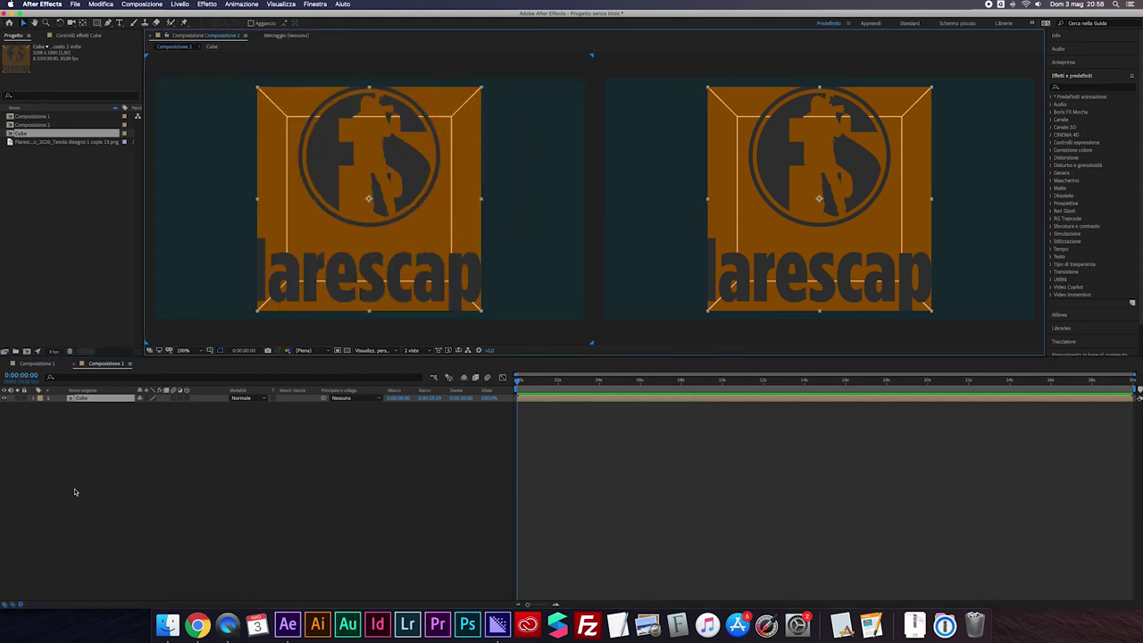
# Scrub the Cube layer's Rotation, then set it back to 0
pyautogui.press('r')
pyautogui.moveTo(143, 405); pyautogui.dragTo(144, 407)
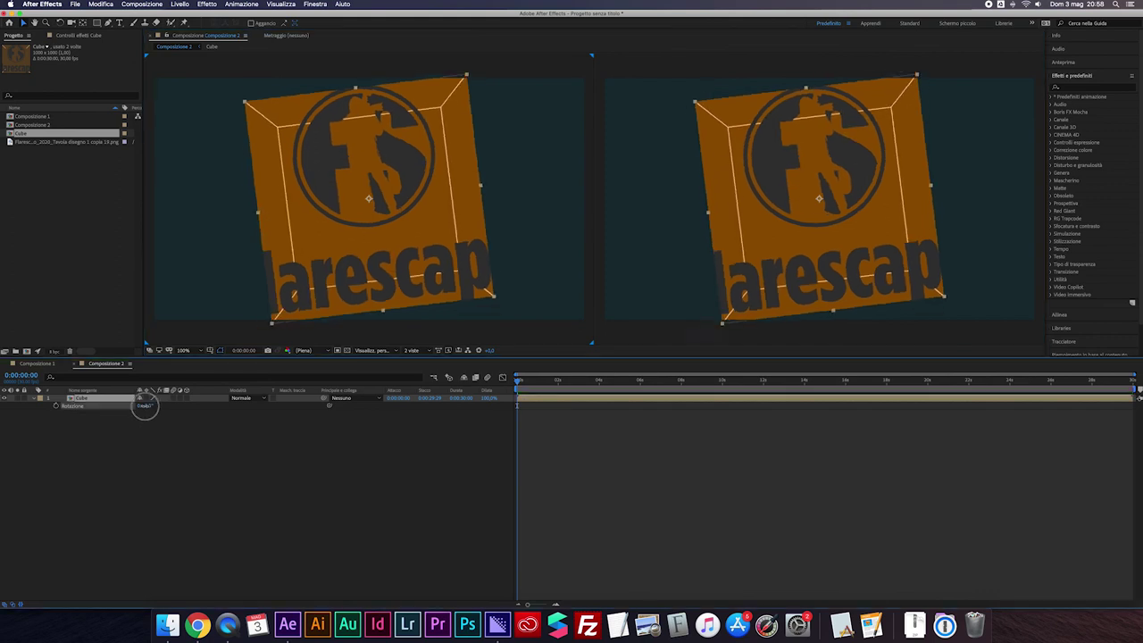
pyautogui.click(144, 406)
pyautogui.write('0')
pyautogui.press('Return')
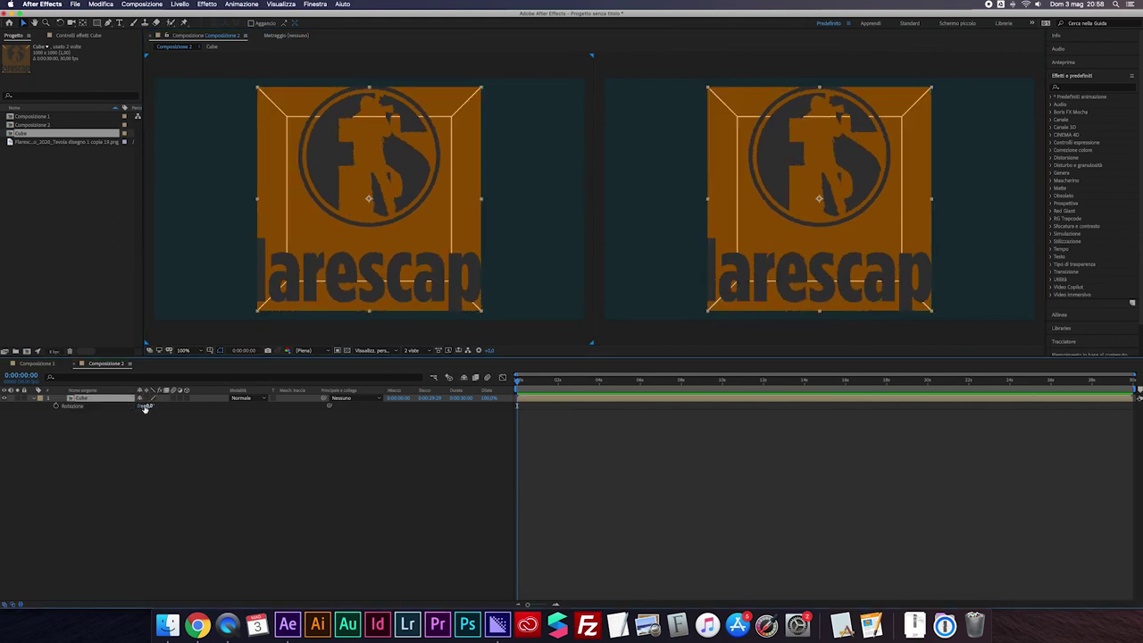
# Make Cube a 3D layer, undoing a trial Orientation change back to 0,0,0
pyautogui.click(186, 398)
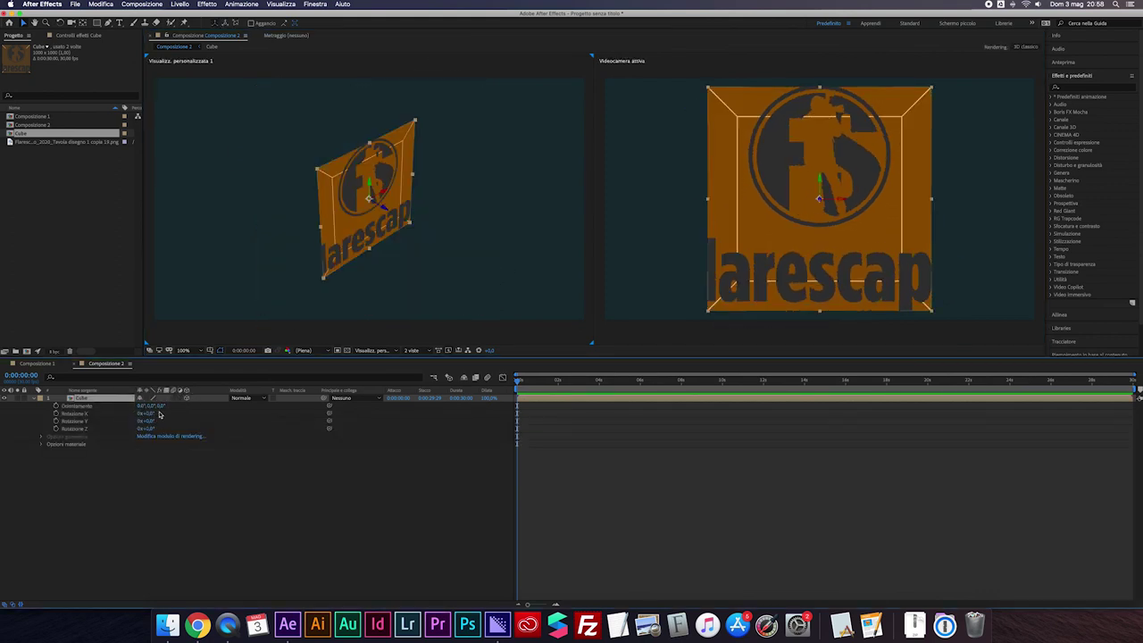
pyautogui.moveTo(161, 409); pyautogui.dragTo(128, 409)
pyautogui.hotkey('ctrl', 'z')
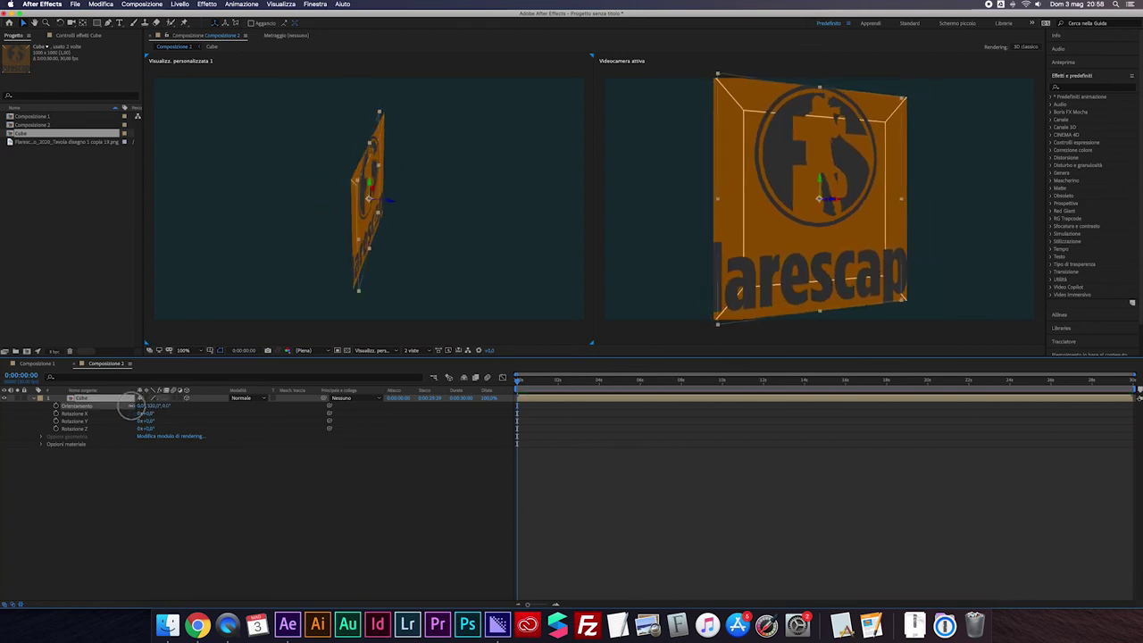
pyautogui.hotkey('ctrl', 'z')
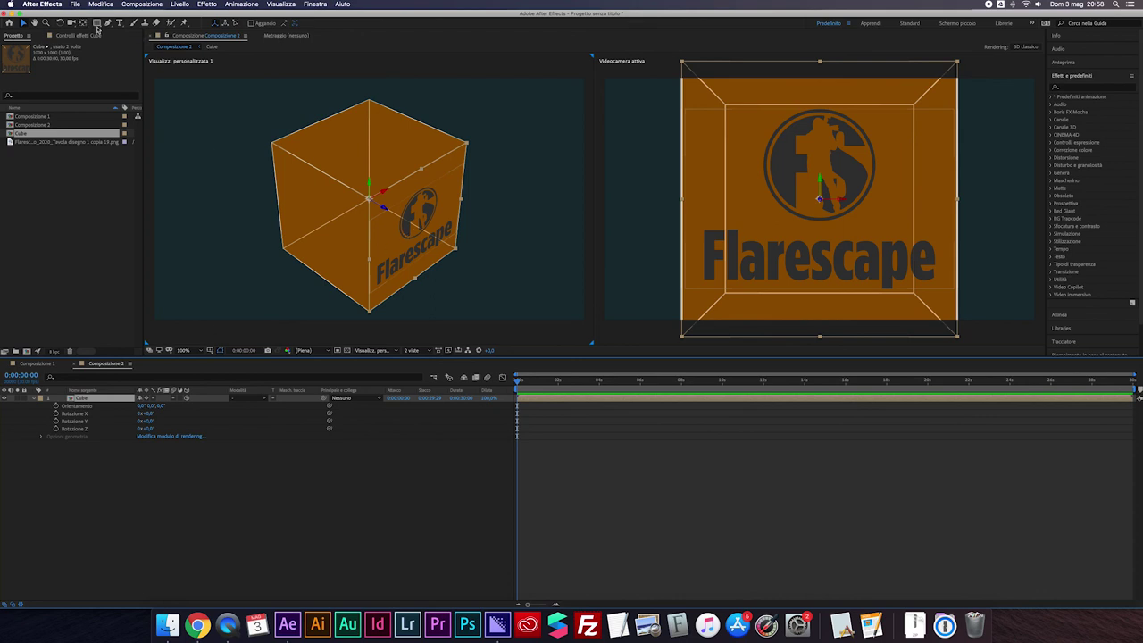
# Collapse the Cube layer's 3D properties and leave the Cube layer selected
pyautogui.click(159, 493)
pyautogui.click(36, 399)
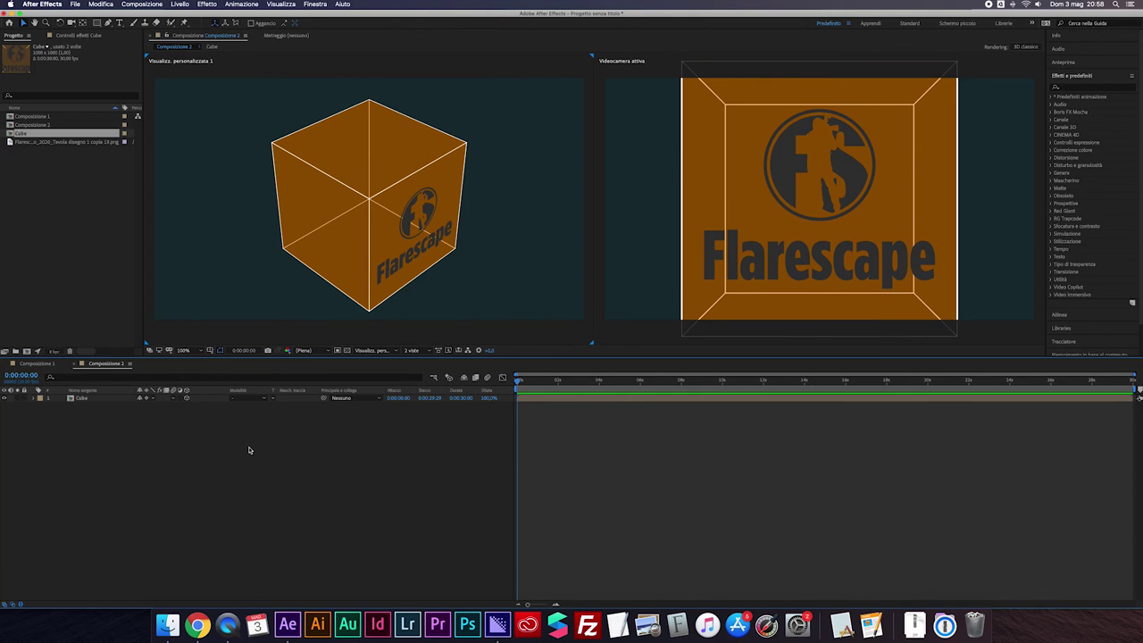
pyautogui.click(422, 220)
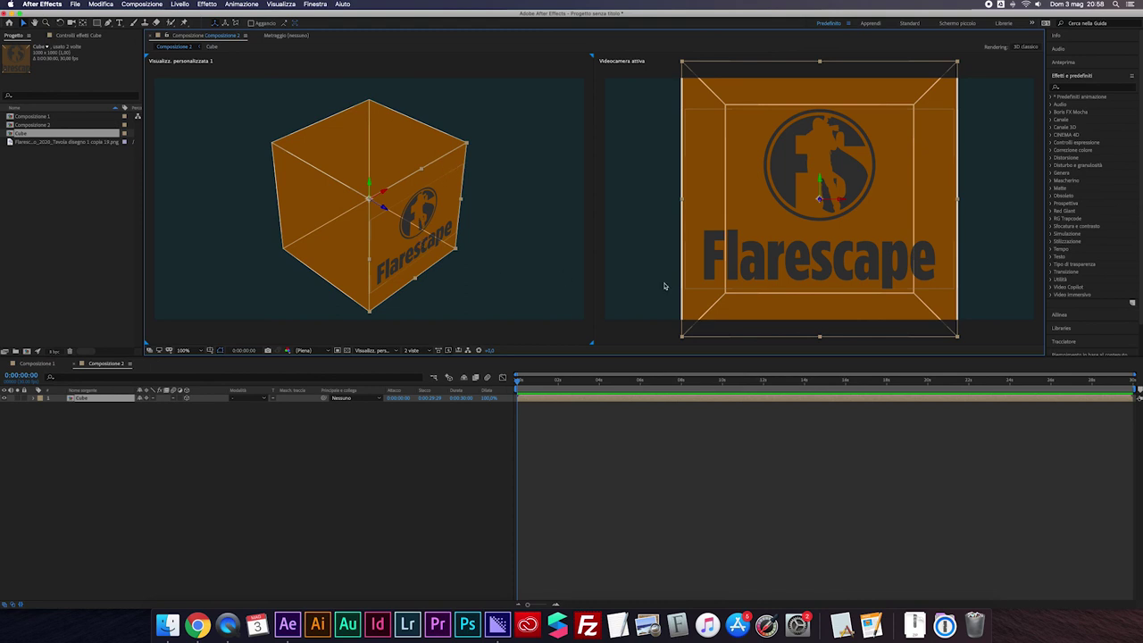
pyautogui.click(423, 465)
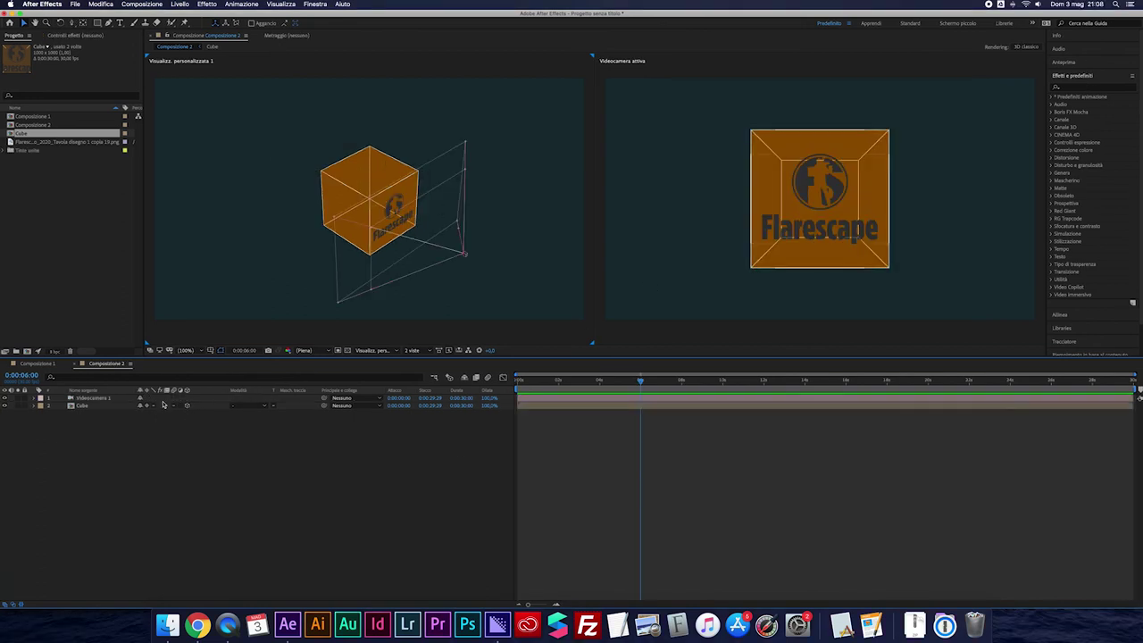
pyautogui.click(98, 407)
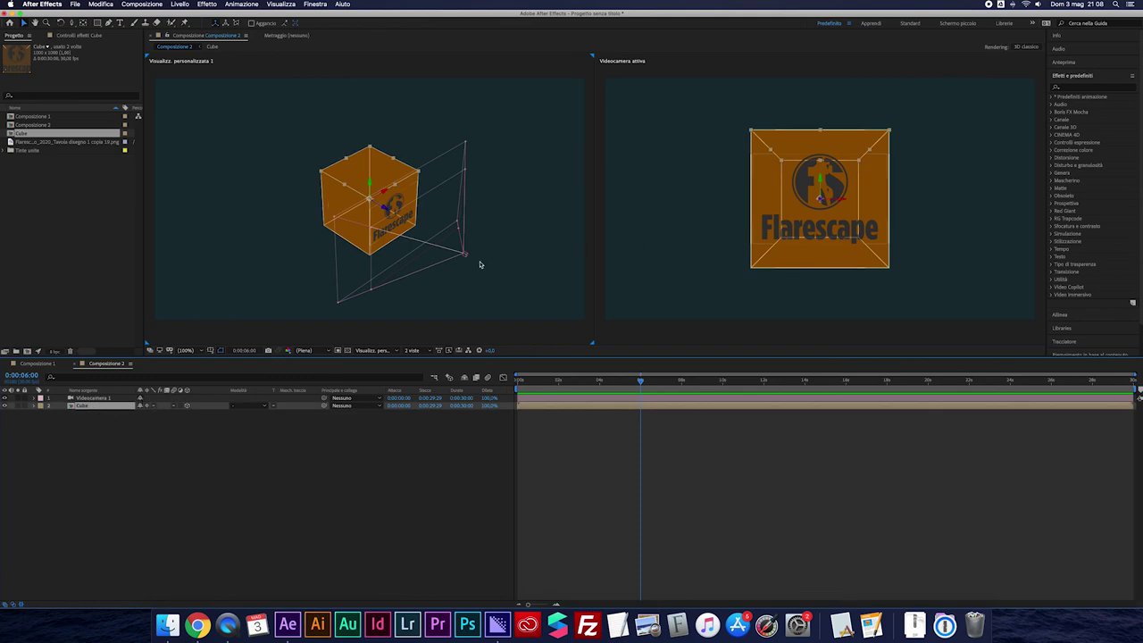
# Add a new Null Object layer from the timeline's New context menu
pyautogui.rightClick(167, 454)
pyautogui.moveTo(182, 461)
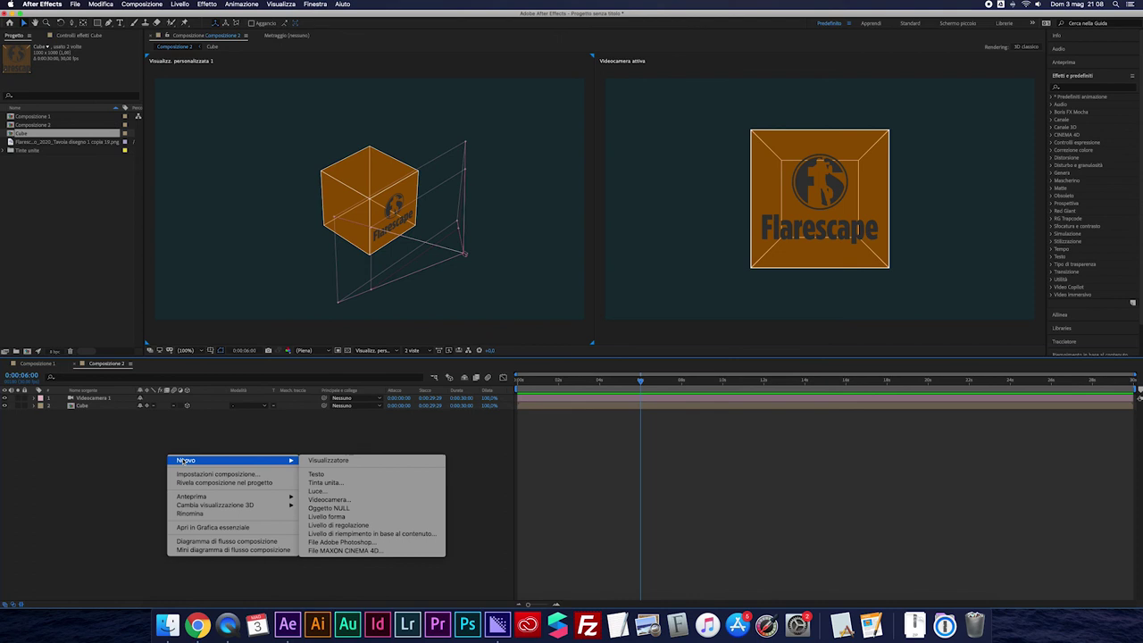
pyautogui.click(340, 510)
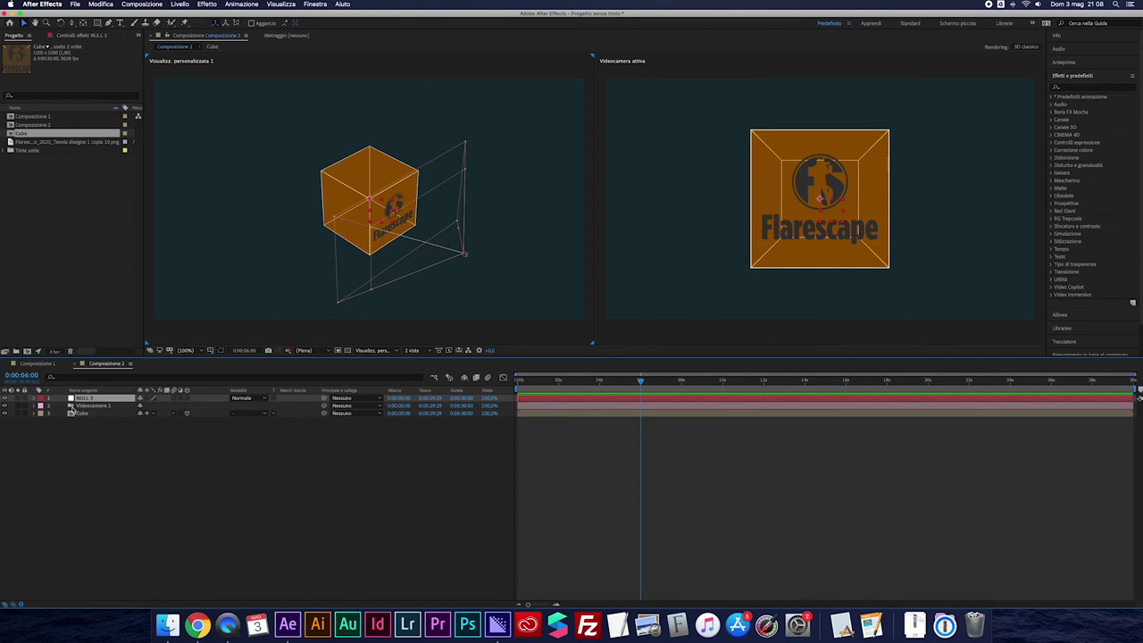
# Make the null 3D and keyframe its Position and X, Y, Z Rotation at 6 s
pyautogui.press('p')
pyautogui.hotkey('shift', 'r')
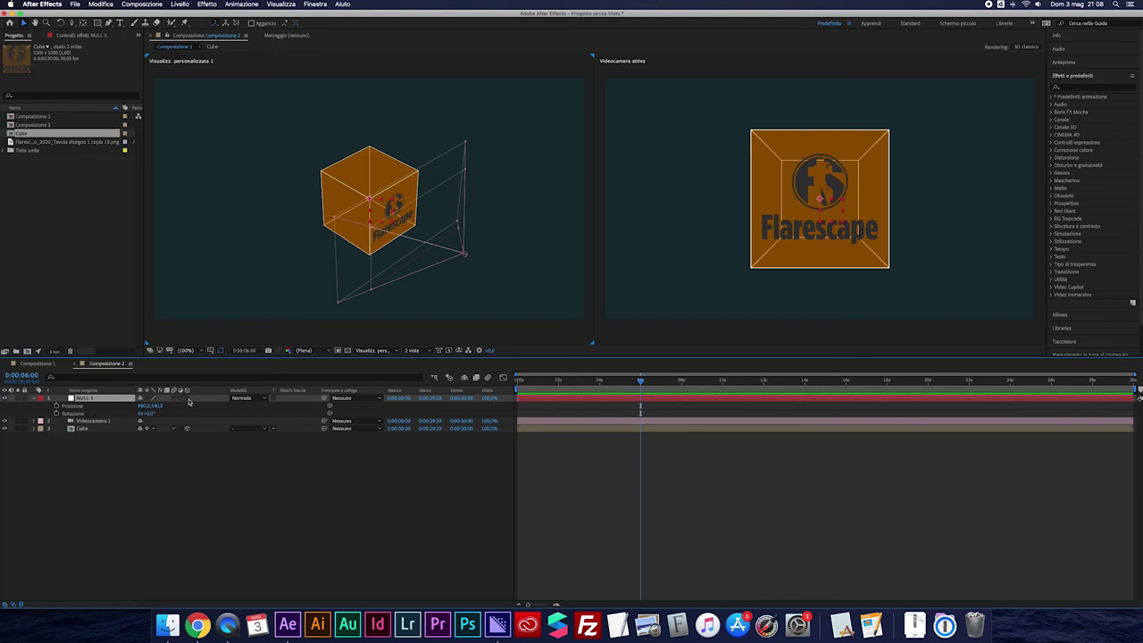
pyautogui.click(187, 400)
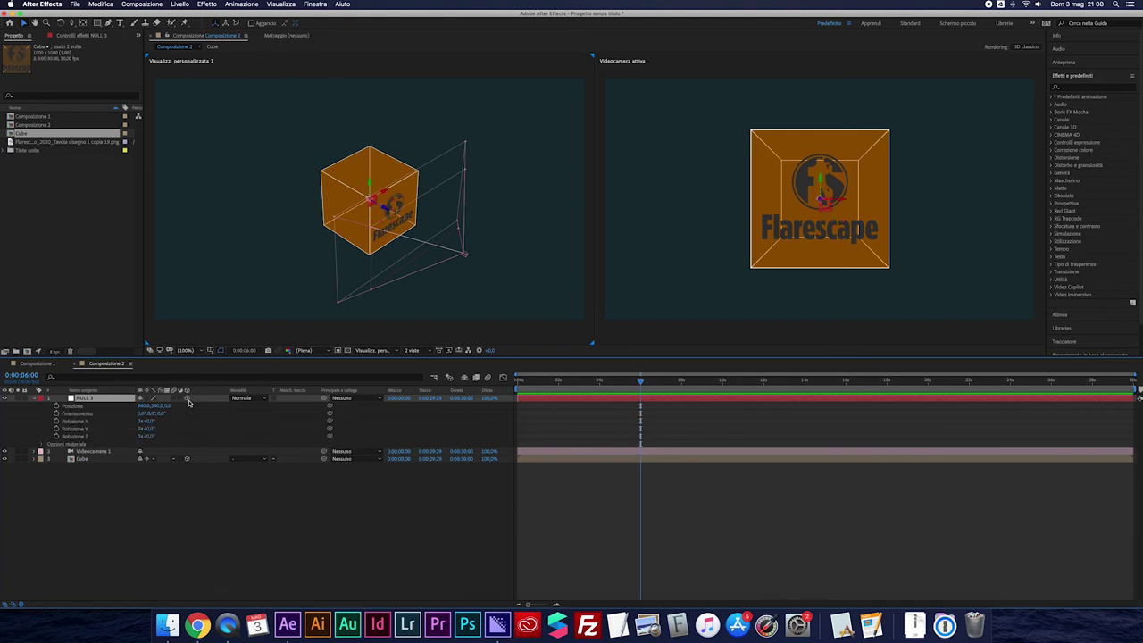
pyautogui.click(56, 407)
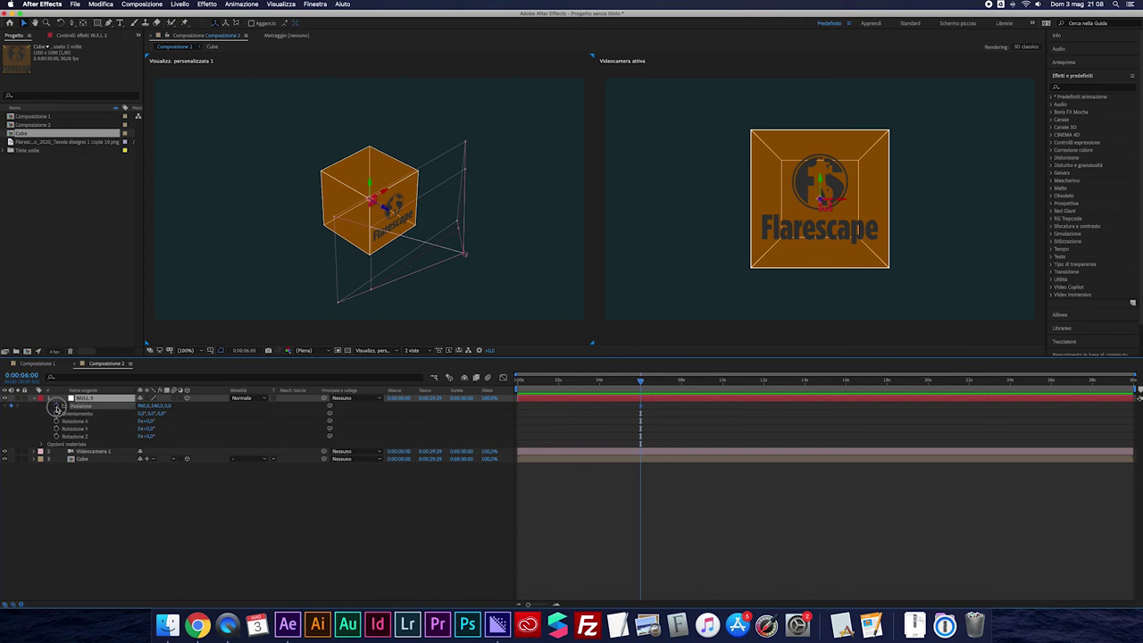
pyautogui.click(56, 421)
pyautogui.click(57, 428)
pyautogui.click(56, 437)
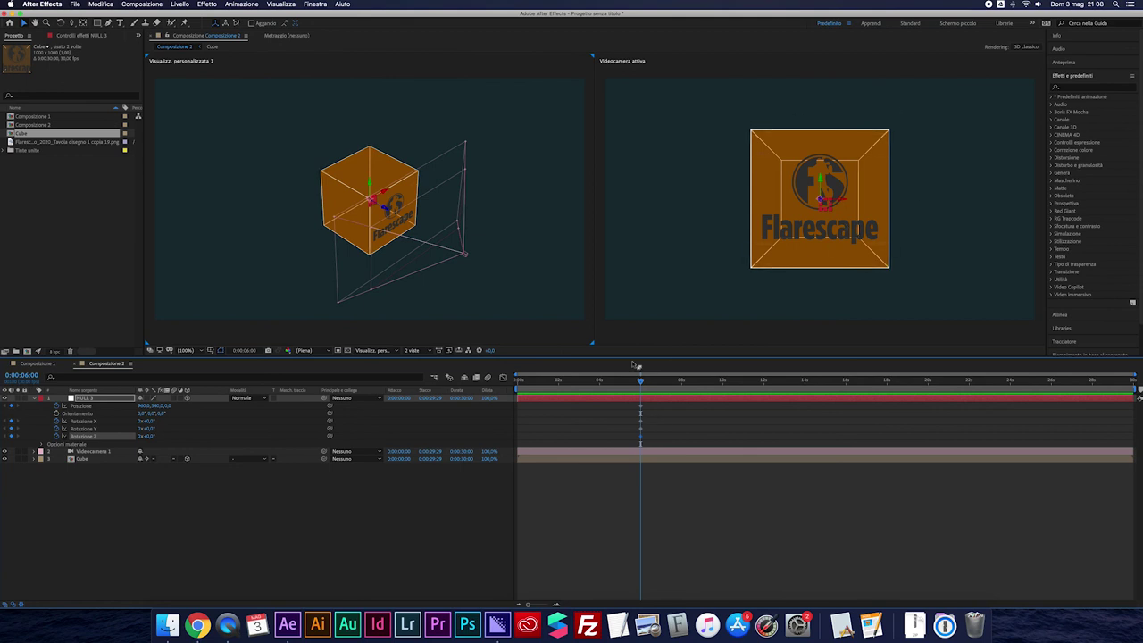
# Parent the Cube layer to the NULL 3 null with the pick whip
pyautogui.click(83, 460)
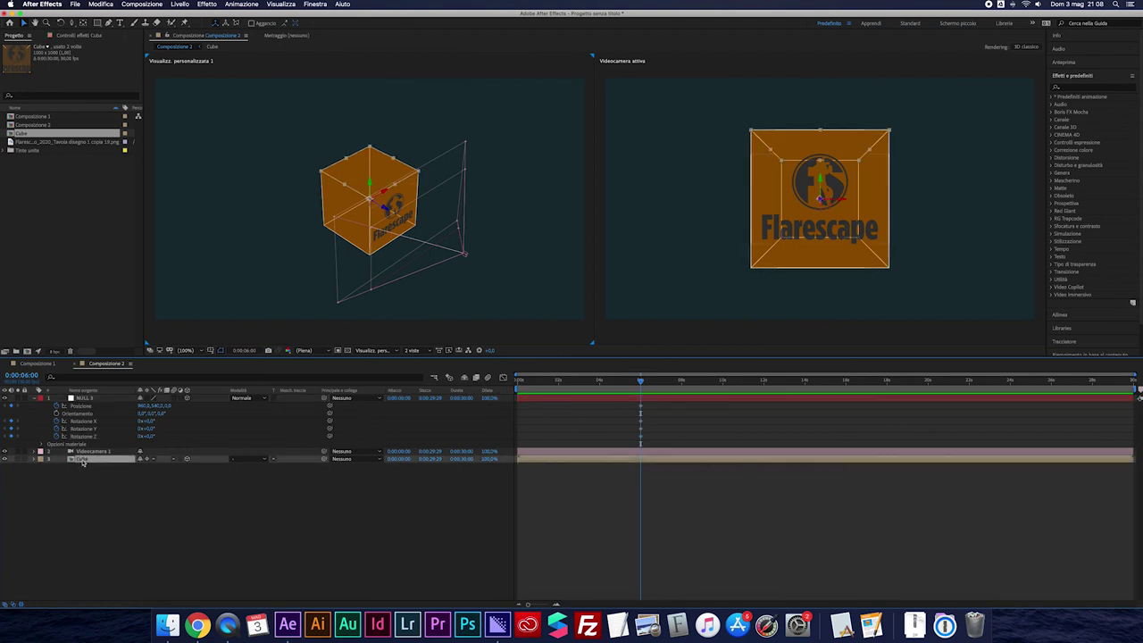
pyautogui.moveTo(324, 462)
pyautogui.mouseDown()
pyautogui.moveTo(93, 403)
pyautogui.moveTo(89, 416)
pyautogui.mouseUp()
pyautogui.click(81, 399)
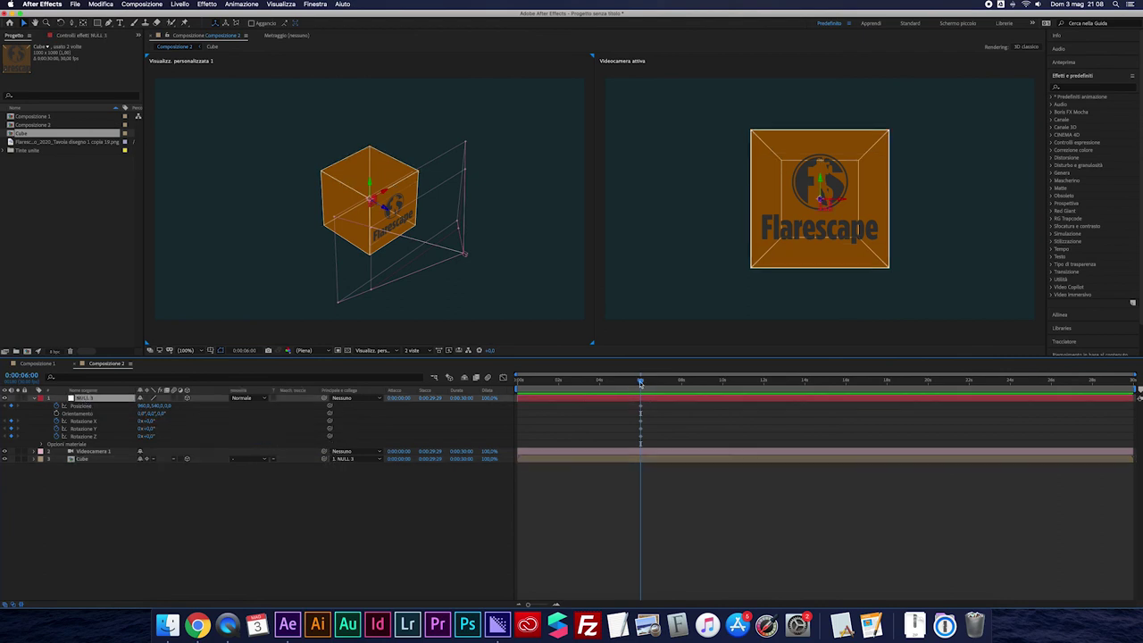
# Move the playhead to 0:00:00:23, zoom the viewers out and activate the camera view
pyautogui.moveTo(640, 382); pyautogui.dragTo(538, 392)
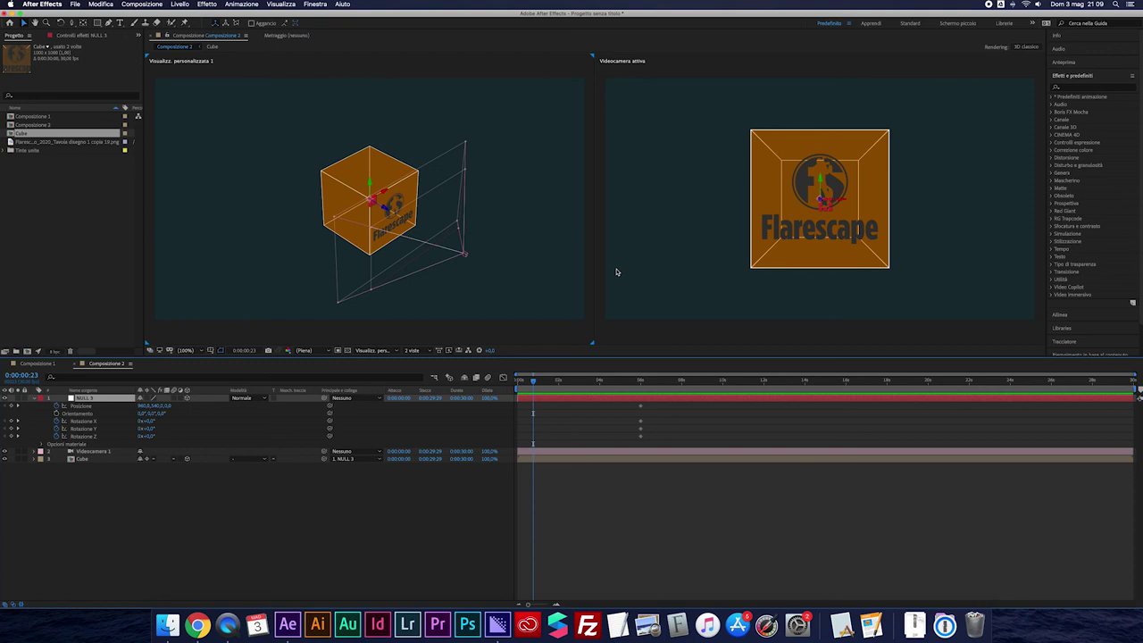
pyautogui.scroll(-4, 625, 259)
pyautogui.scroll(-2, 528, 241)
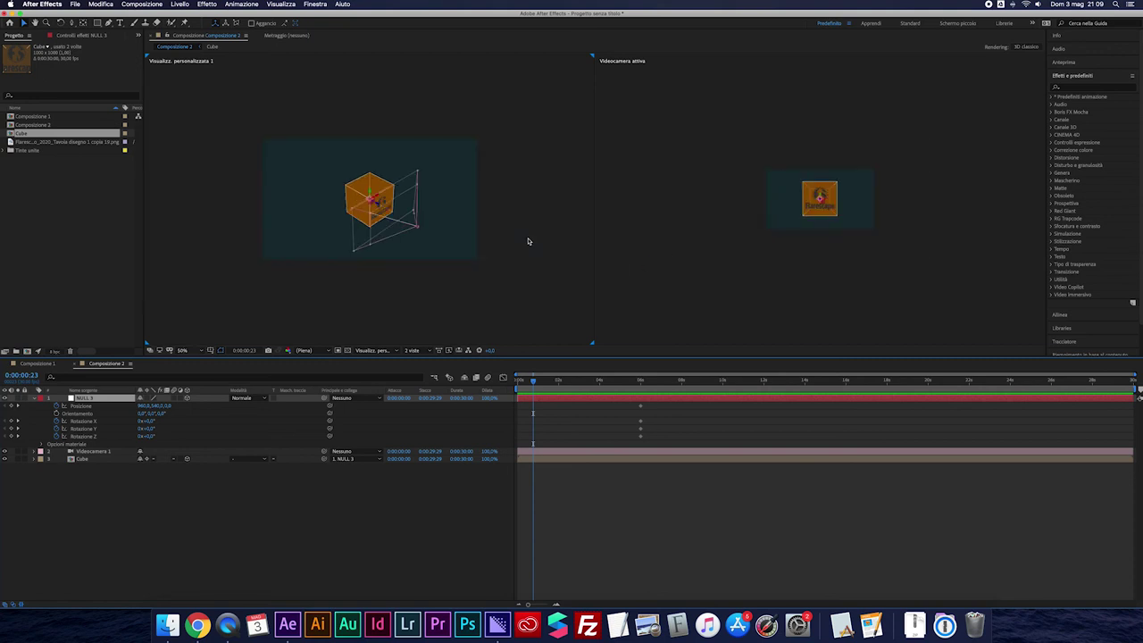
pyautogui.click(374, 351)
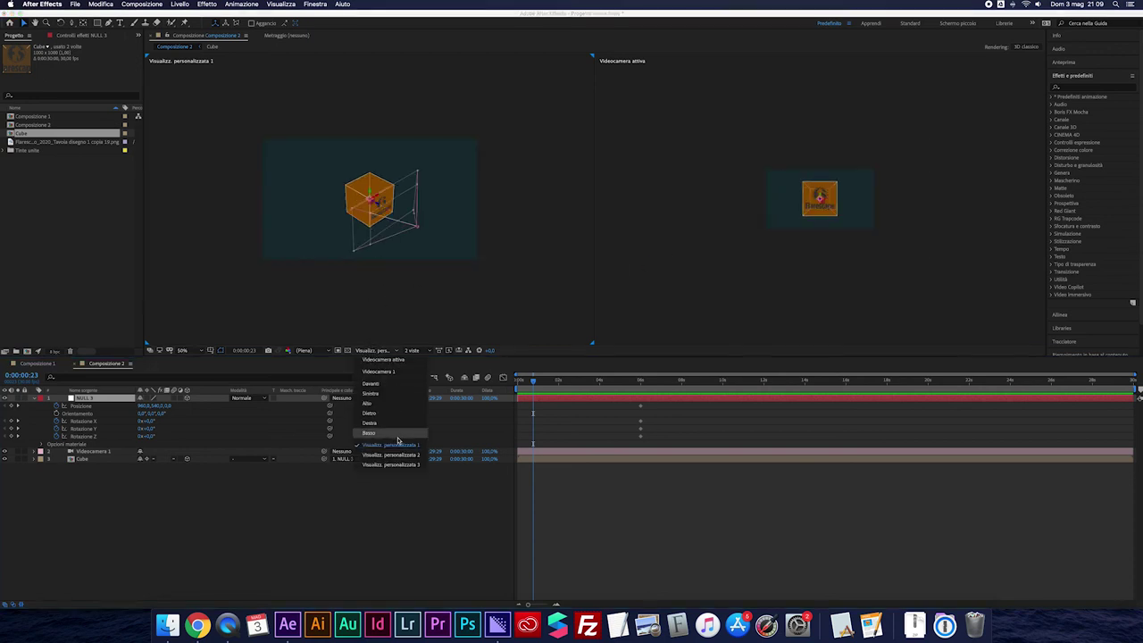
pyautogui.click(452, 286)
pyautogui.click(831, 203)
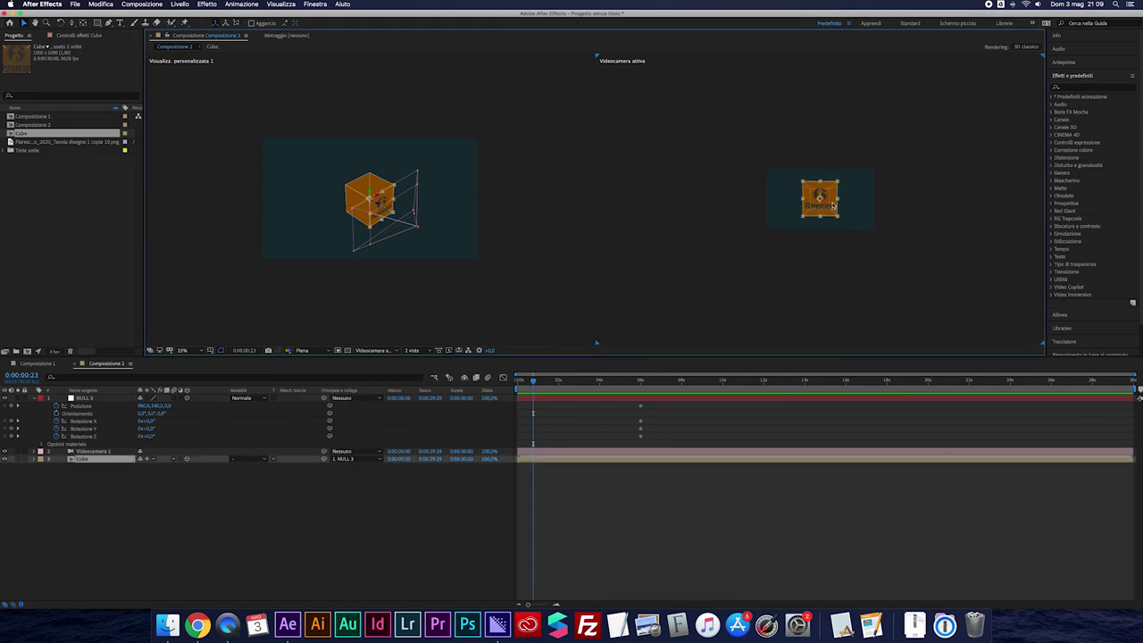
pyautogui.click(80, 399)
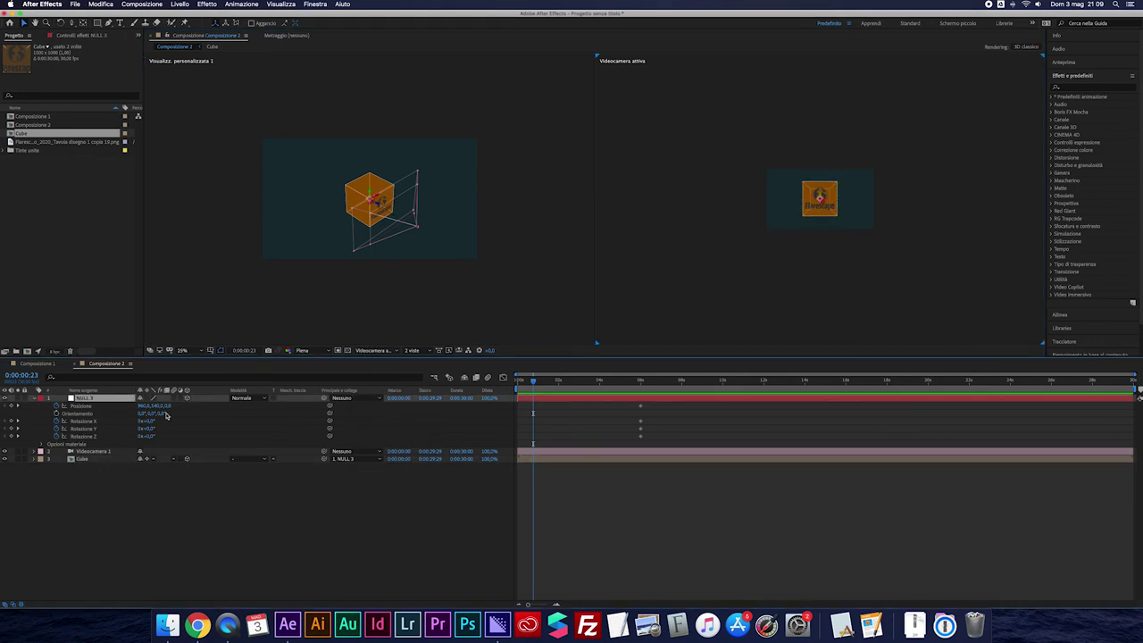
# Move NULL 3 back to 6810 depth, up to -4460 and right so the cube starts off-frame
pyautogui.moveTo(166, 408); pyautogui.dragTo(206, 274)
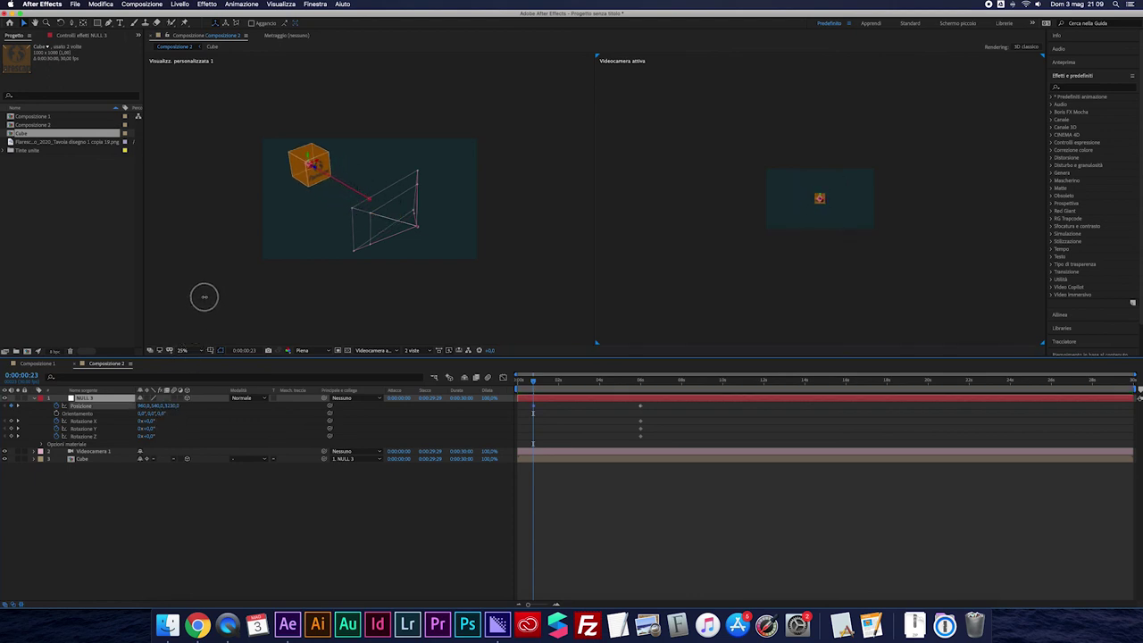
pyautogui.moveTo(206, 274); pyautogui.dragTo(209, 140)
pyautogui.moveTo(156, 408); pyautogui.dragTo(3, 403)
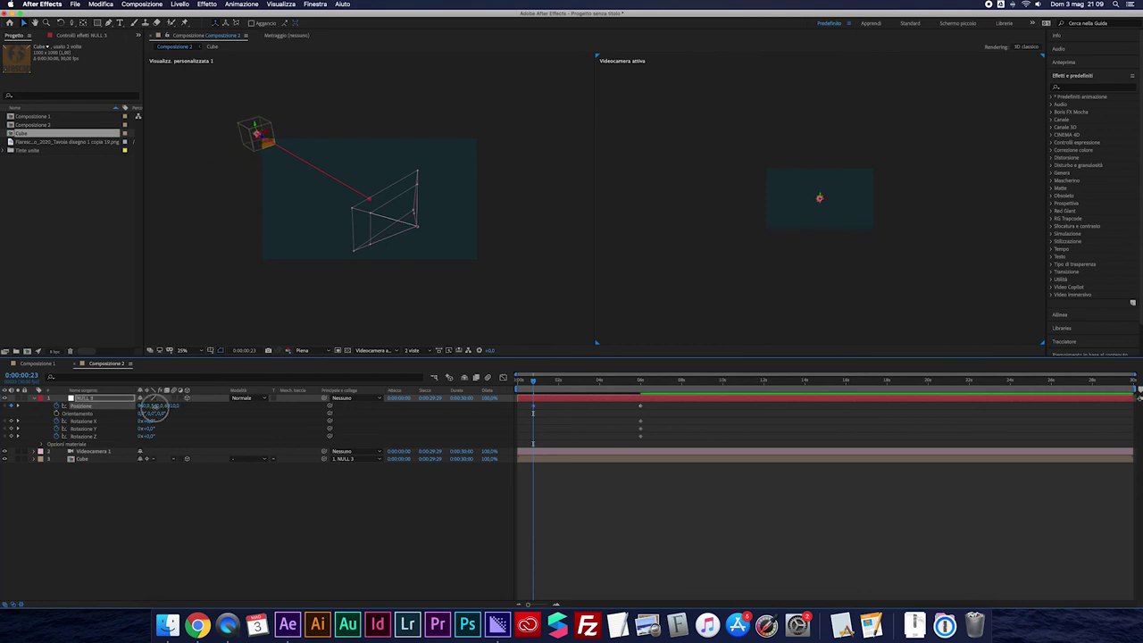
pyautogui.moveTo(148, 407); pyautogui.dragTo(4, 407)
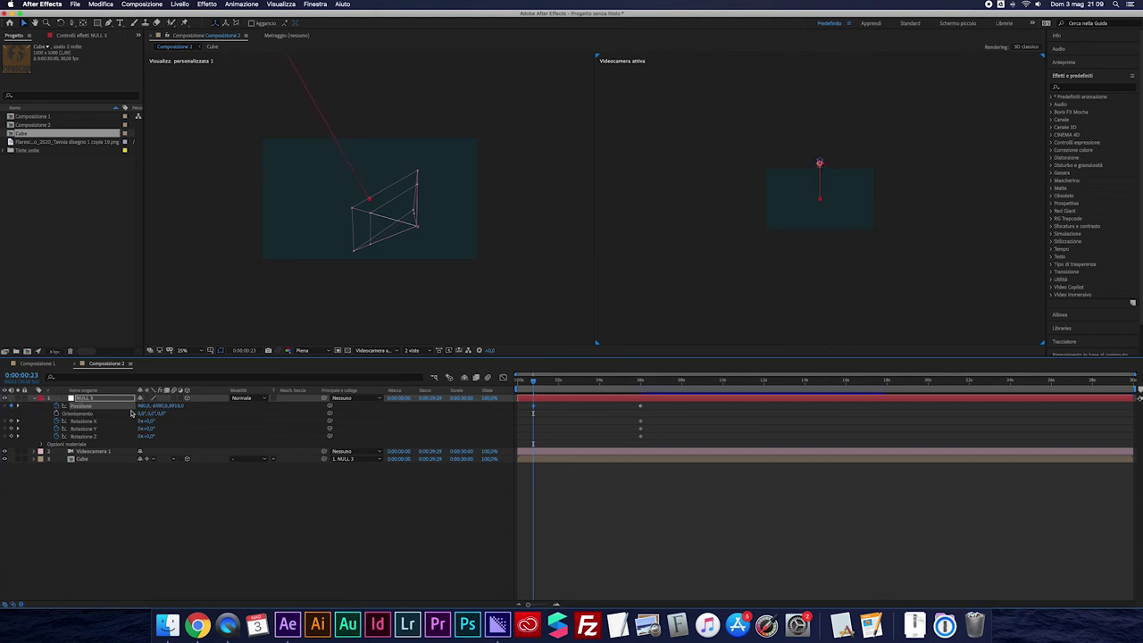
pyautogui.moveTo(142, 407); pyautogui.dragTo(794, 461)
# Set the left viewer to the Top view beside the active camera view
pyautogui.click(379, 351)
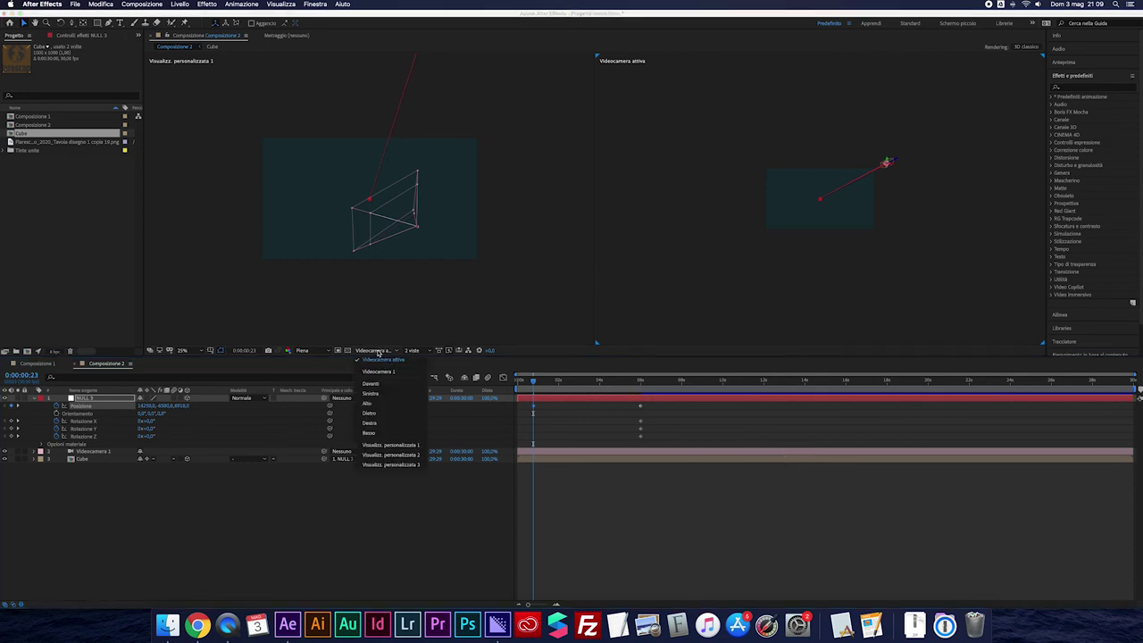
pyautogui.click(390, 405)
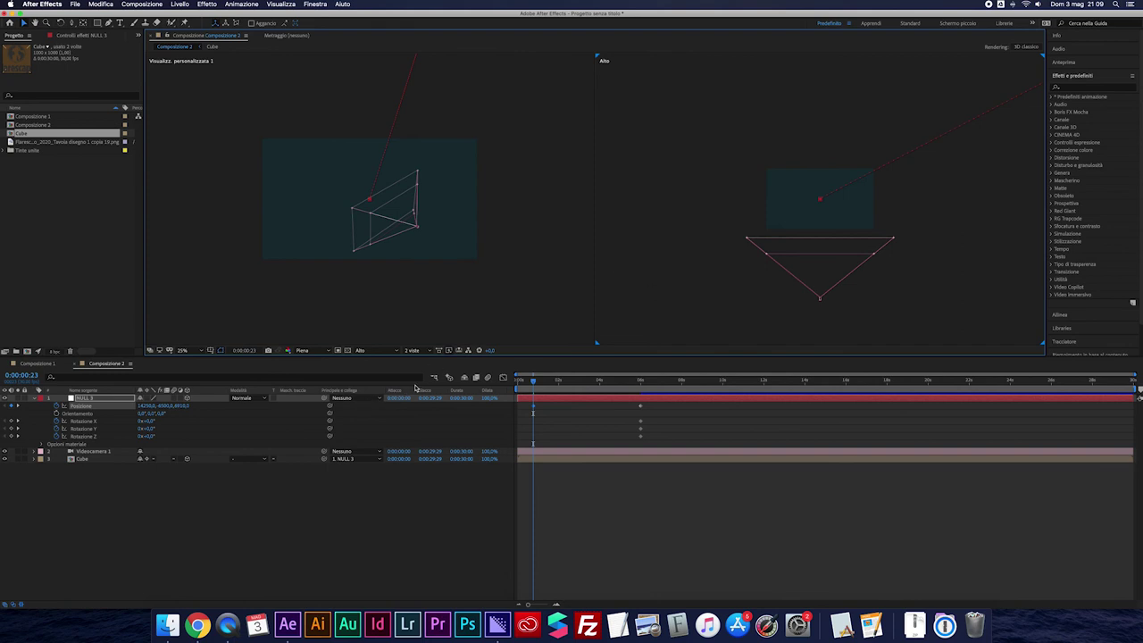
pyautogui.click(376, 351)
pyautogui.click(384, 362)
pyautogui.click(546, 242)
pyautogui.click(374, 351)
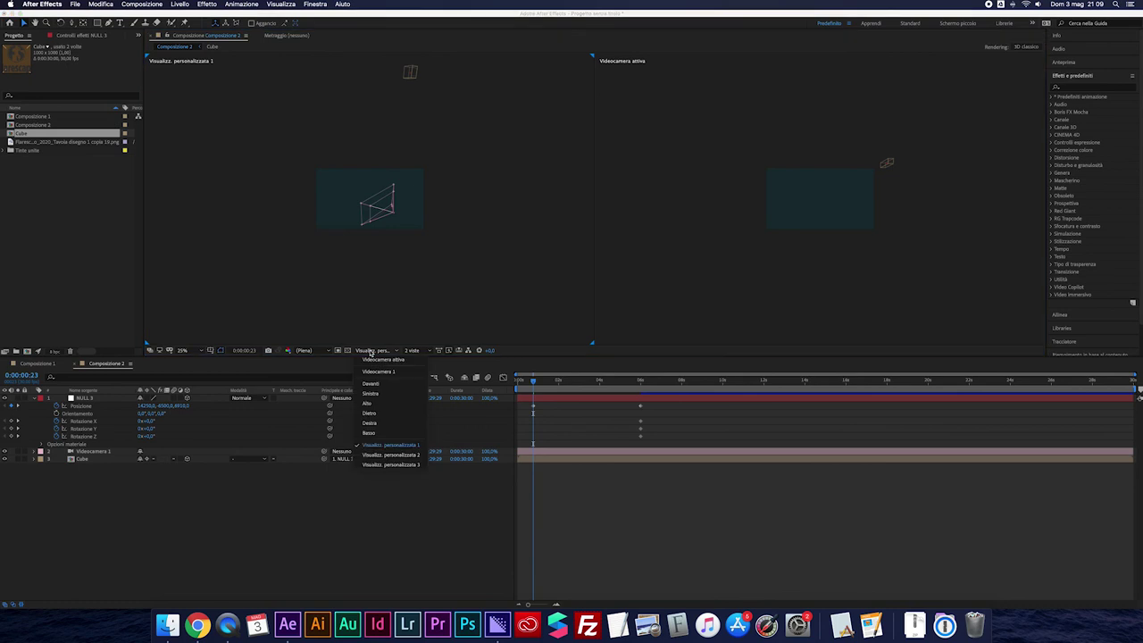
pyautogui.click(392, 406)
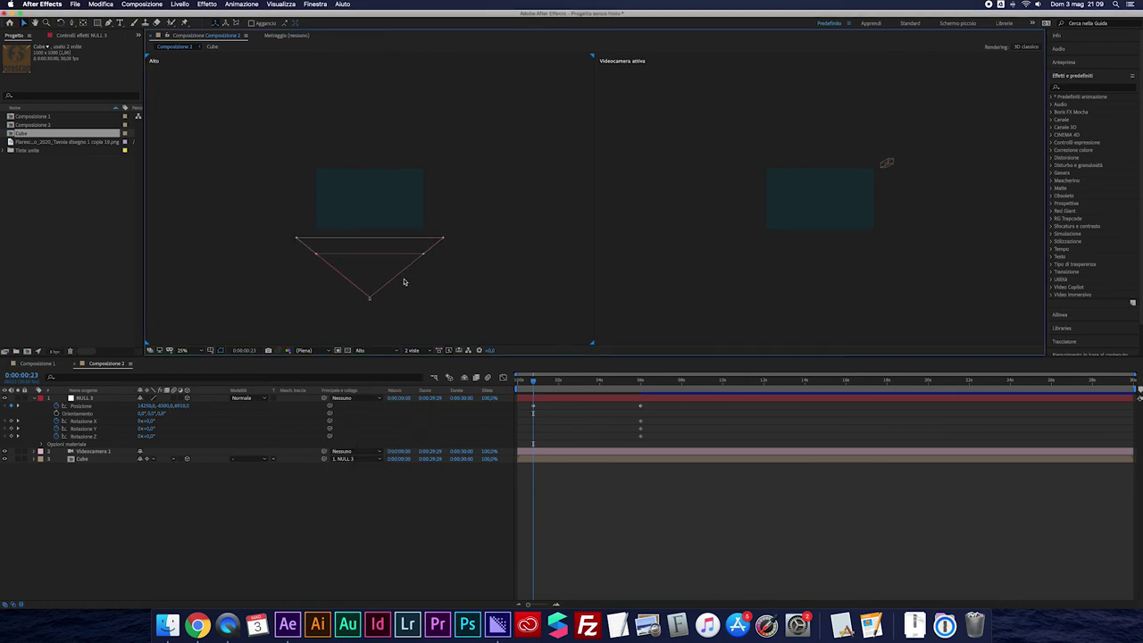
# Select NULL 3 and give it a starting X rotation of about 28°
pyautogui.click(78, 398)
pyautogui.click(370, 202)
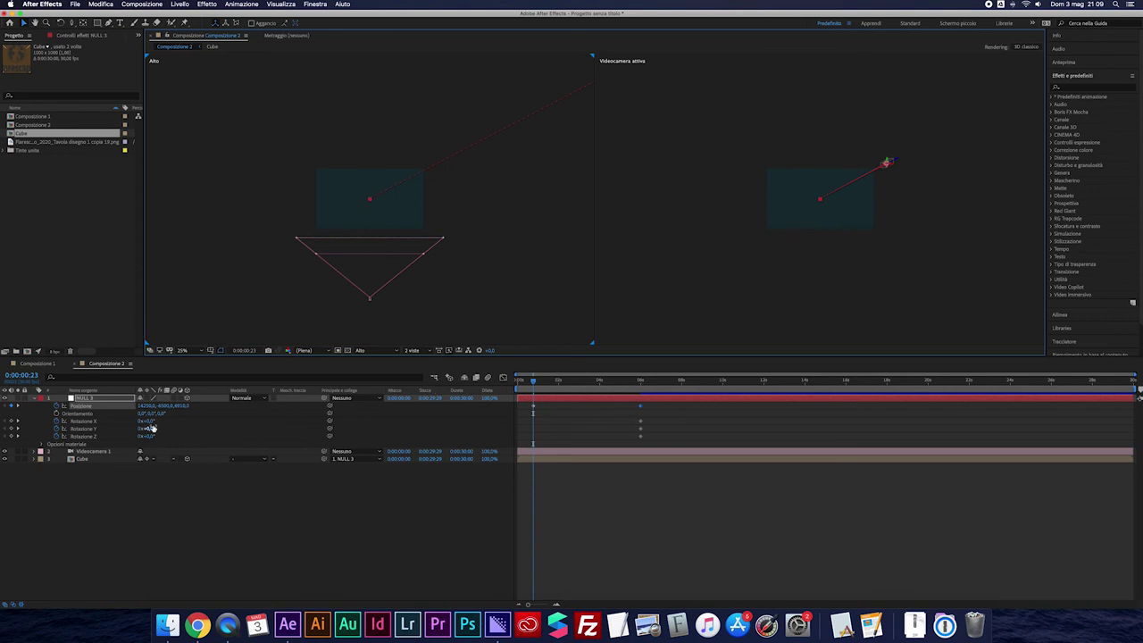
pyautogui.moveTo(147, 421)
pyautogui.mouseDown()
pyautogui.moveTo(174, 429)
pyautogui.moveTo(100, 436)
pyautogui.mouseUp()
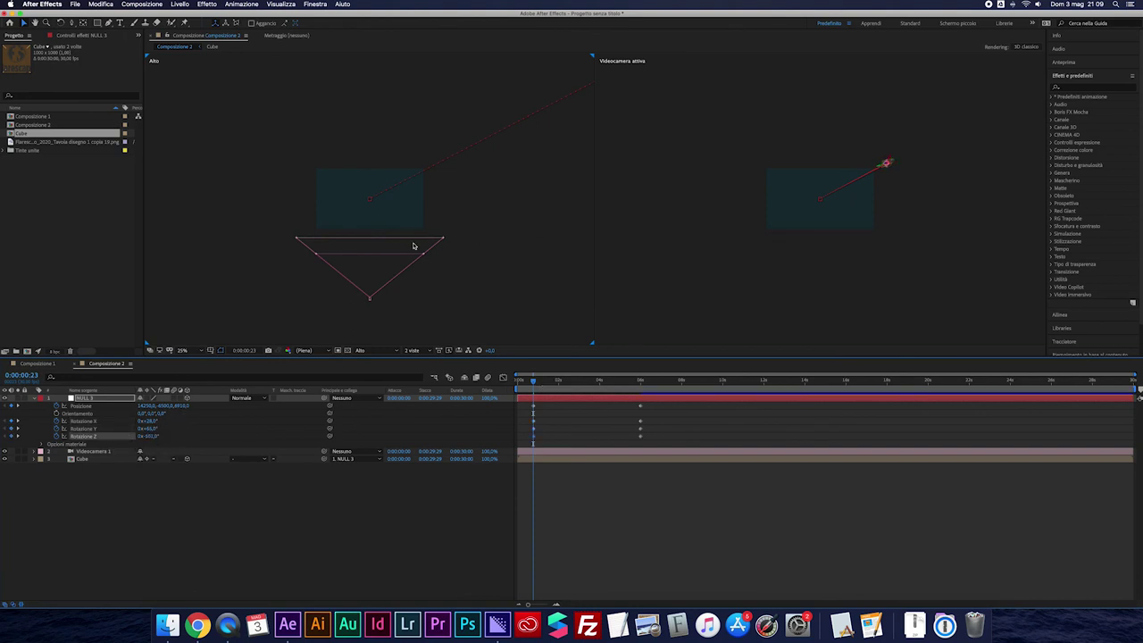
# Zoom out the Top view and select the null's position and rotation keyframes
pyautogui.press(',')
pyautogui.press(',')
pyautogui.press(',')
pyautogui.press(',')
pyautogui.click(380, 204)
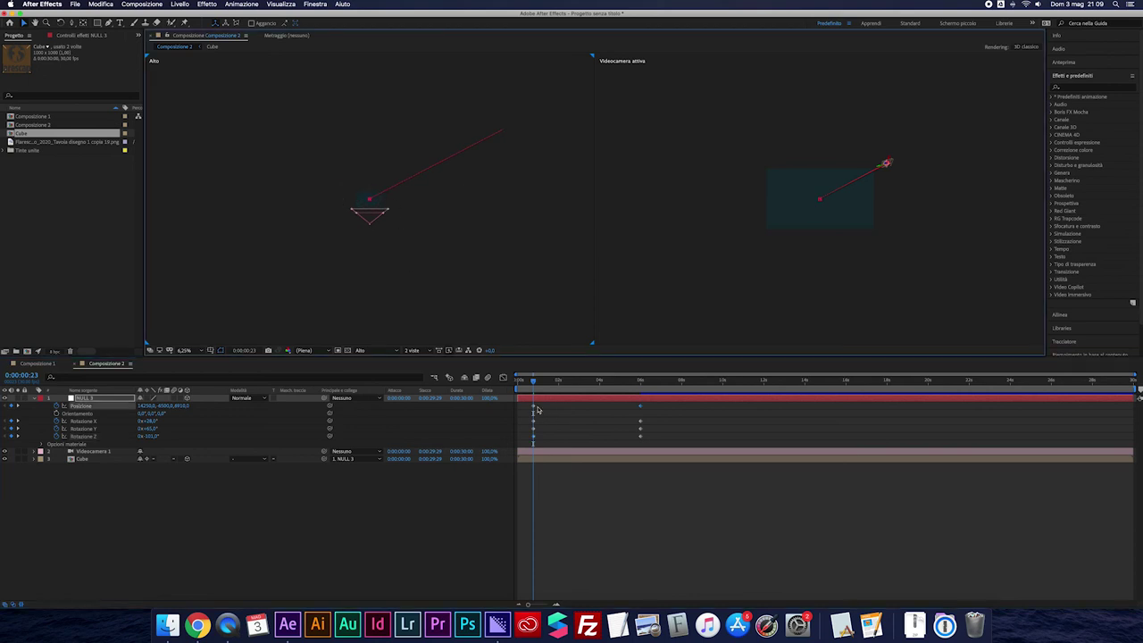
pyautogui.moveTo(527, 407); pyautogui.dragTo(651, 440)
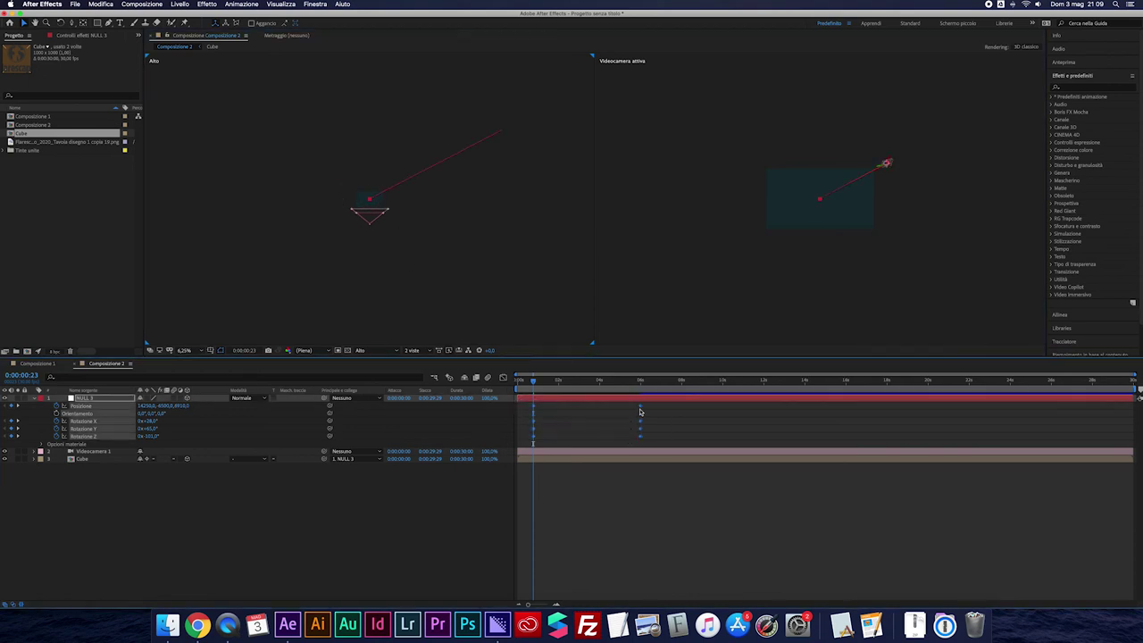
pyautogui.rightClick(640, 407)
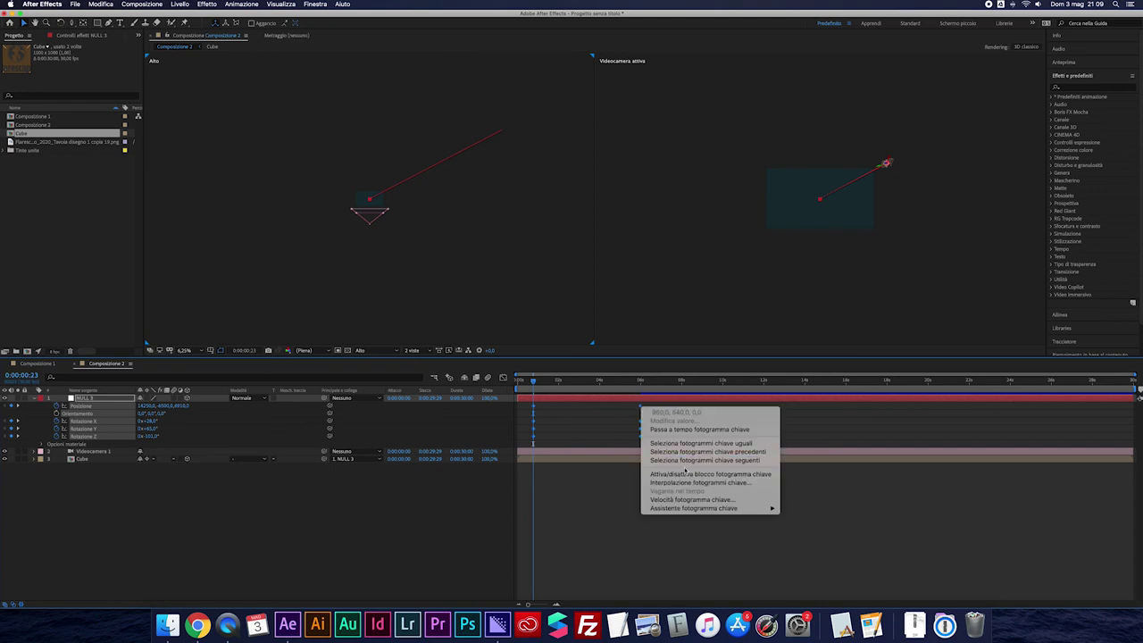
pyautogui.click(692, 483)
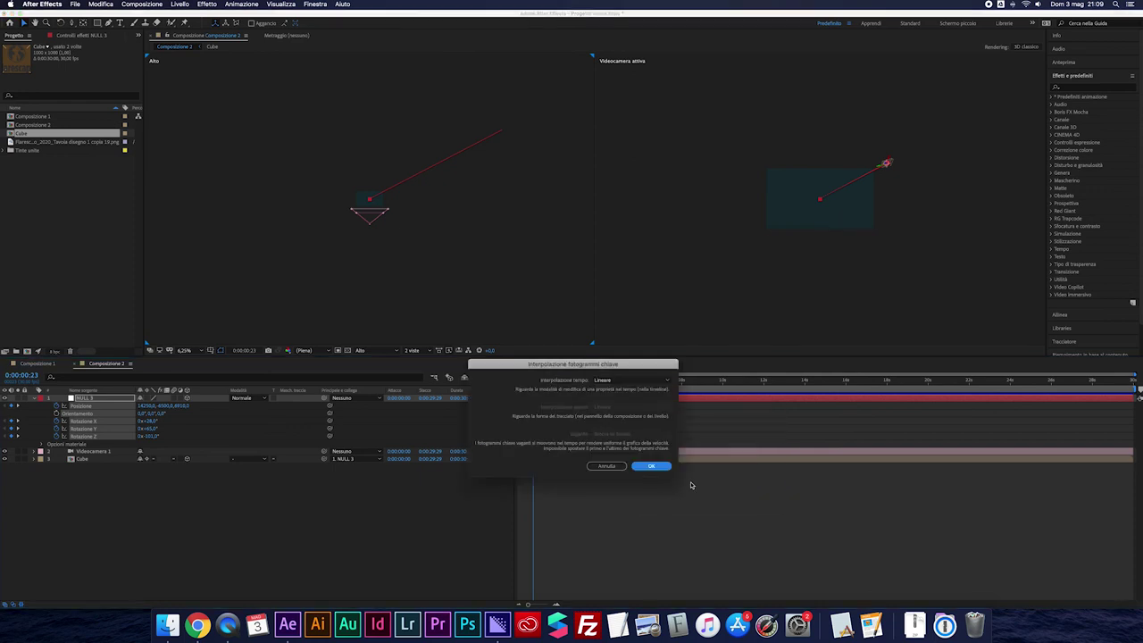
pyautogui.click(605, 465)
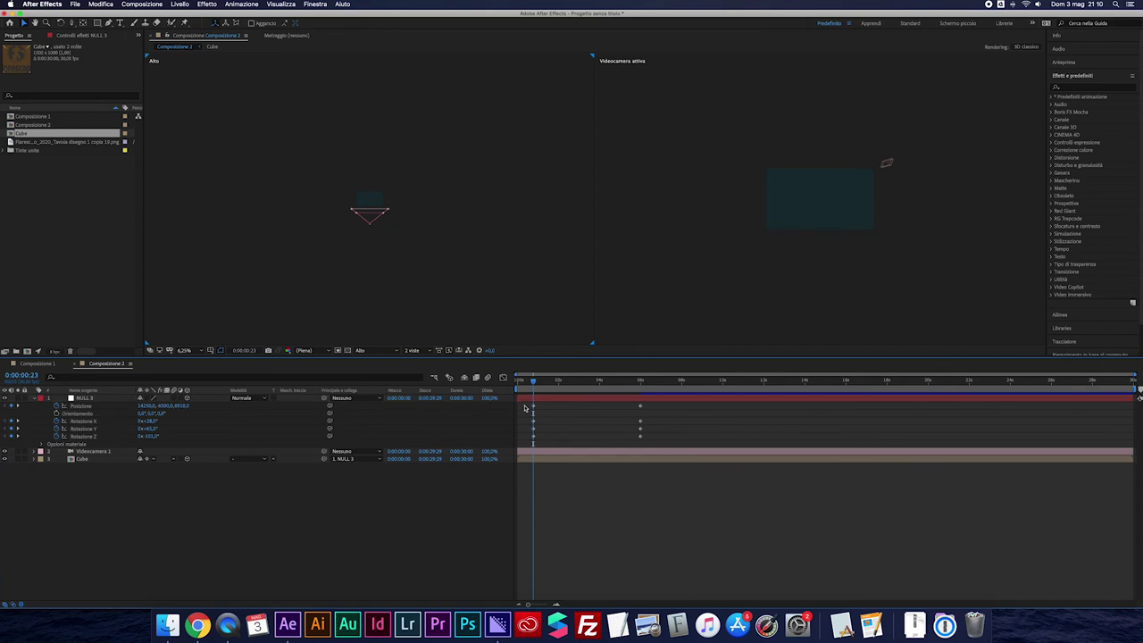
# Set the Position keyframes' spatial interpolation to Bezier and bend the flight path into a curve
pyautogui.click(526, 407)
pyautogui.click(640, 407)
pyautogui.rightClick(641, 407)
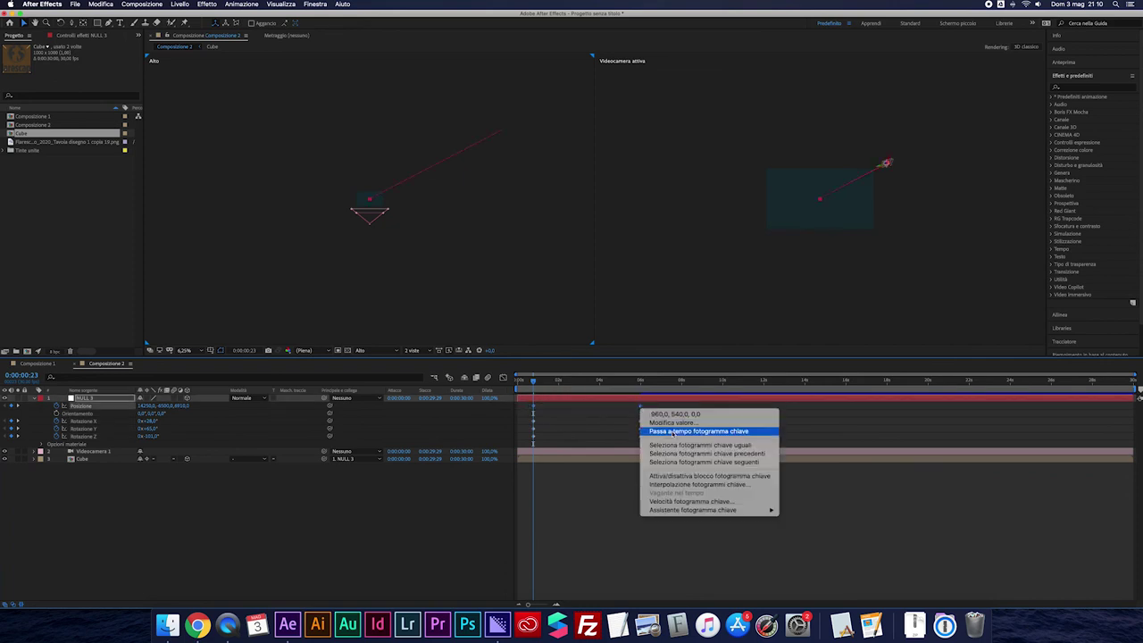
pyautogui.click(690, 483)
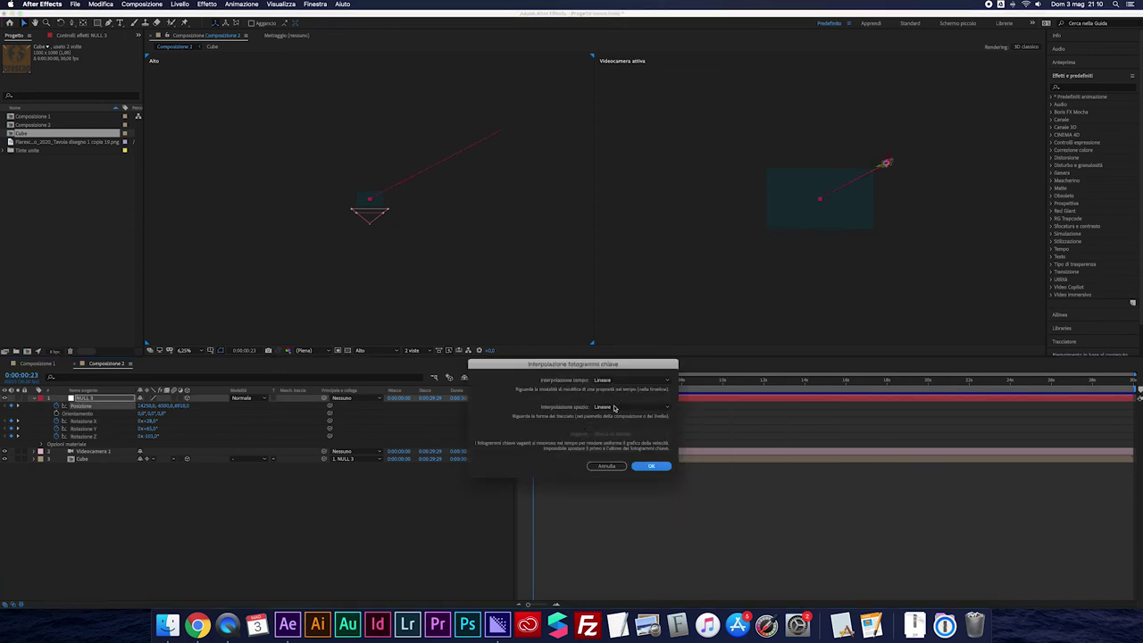
pyautogui.click(614, 409)
pyautogui.click(618, 438)
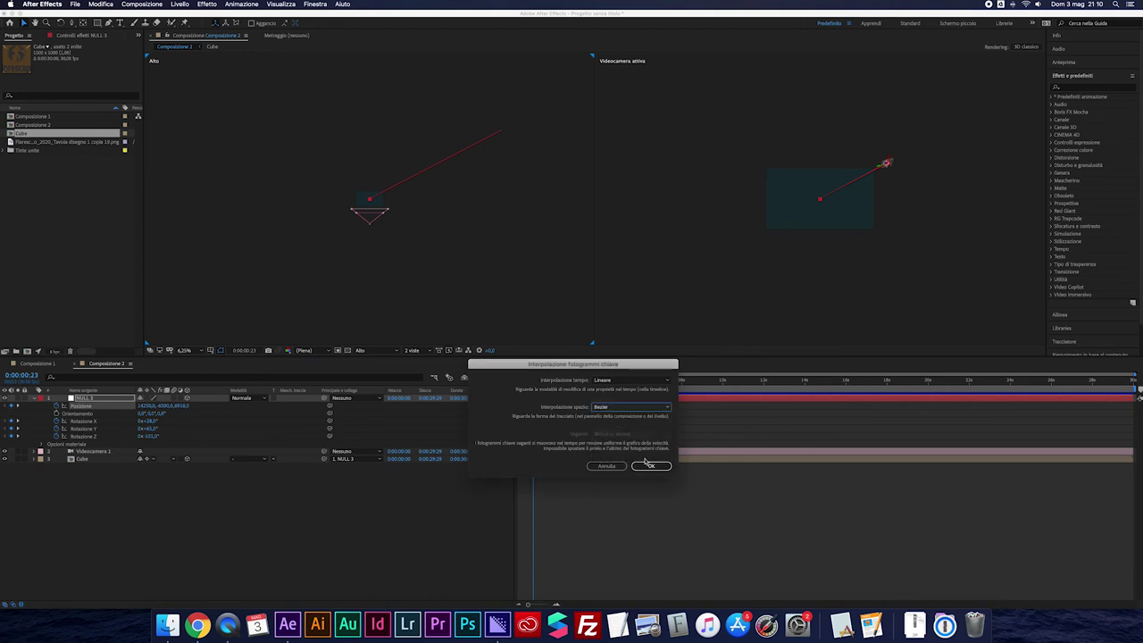
pyautogui.click(651, 466)
pyautogui.moveTo(401, 184); pyautogui.dragTo(374, 87)
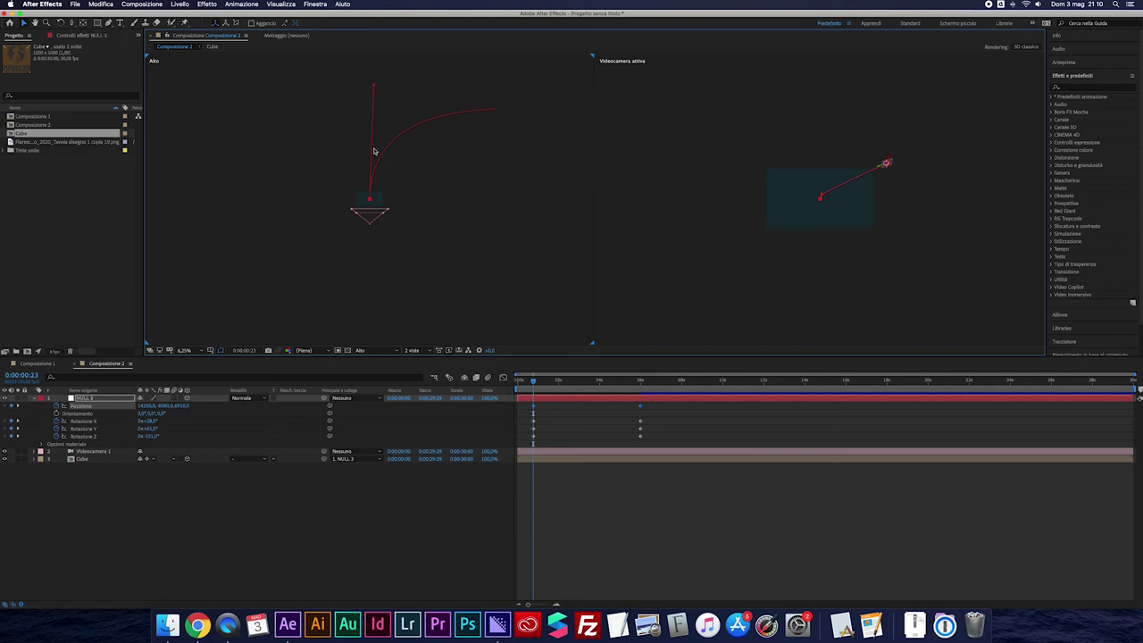
# Preview the cube's fly-in by playing and scrubbing, with both views at 100% magnification
pyautogui.scroll(3, 845, 231)
pyautogui.scroll(3, 845, 231)
pyautogui.scroll(-3, 845, 231)
pyautogui.press('space')
pyautogui.click(689, 296)
pyautogui.click(689, 295)
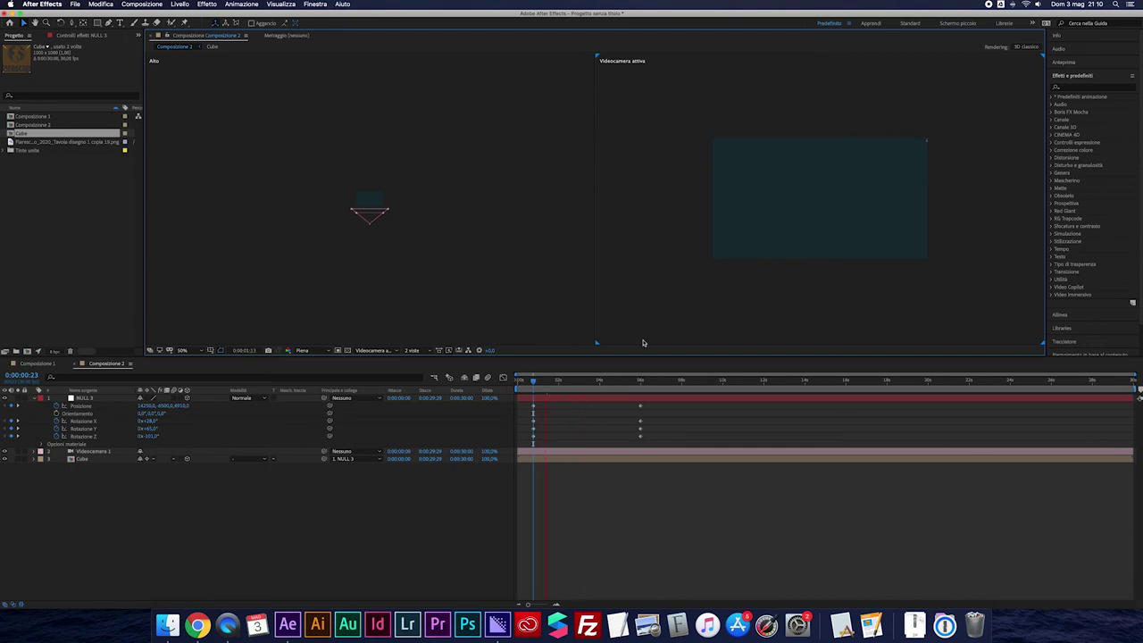
pyautogui.click(536, 381)
pyautogui.moveTo(536, 381); pyautogui.dragTo(565, 381)
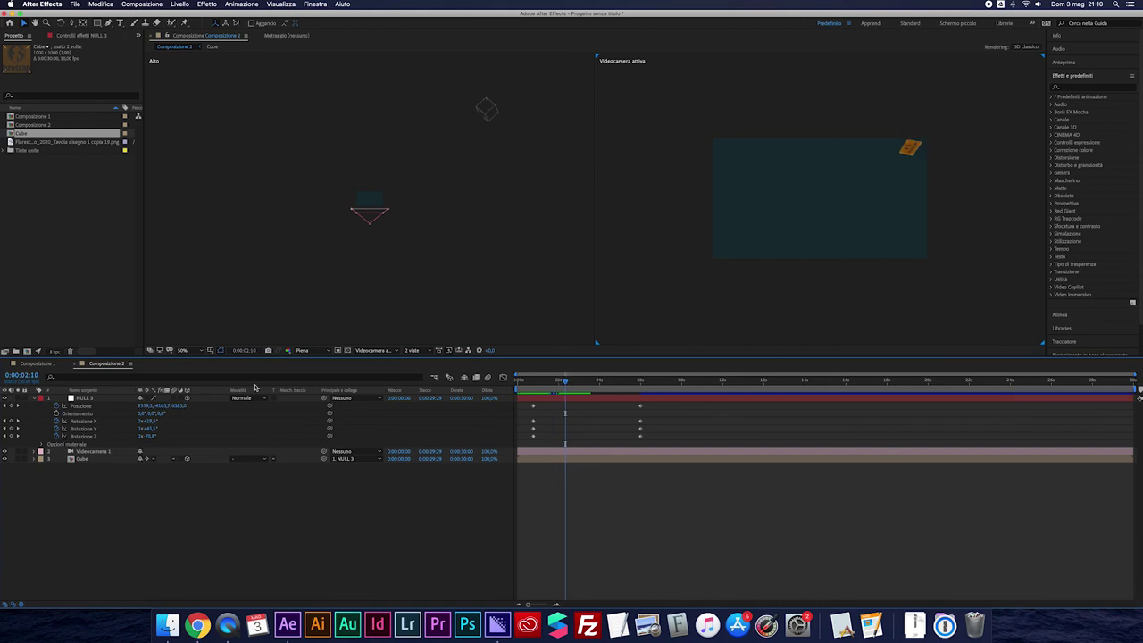
pyautogui.click(182, 350)
pyautogui.click(189, 361)
pyautogui.moveTo(566, 382)
pyautogui.mouseDown()
pyautogui.moveTo(531, 384)
pyautogui.moveTo(643, 383)
pyautogui.moveTo(527, 389)
pyautogui.moveTo(539, 394)
pyautogui.mouseUp()
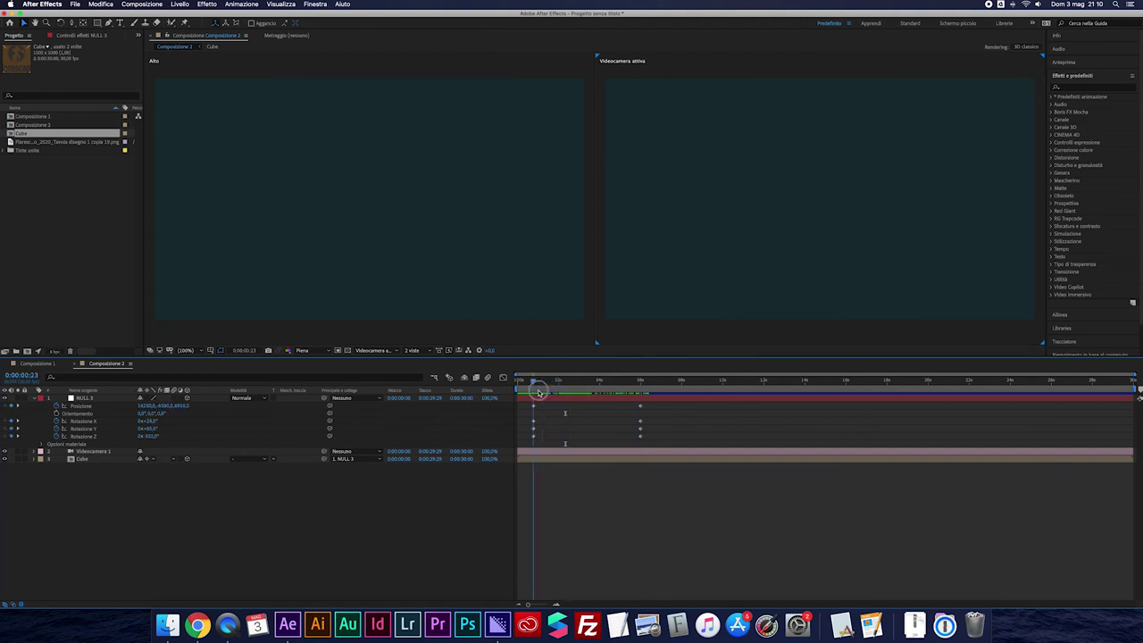
# Raise the null's starting Y rotation to 214° and apply Easy Ease to all its keyframes
pyautogui.click(156, 423)
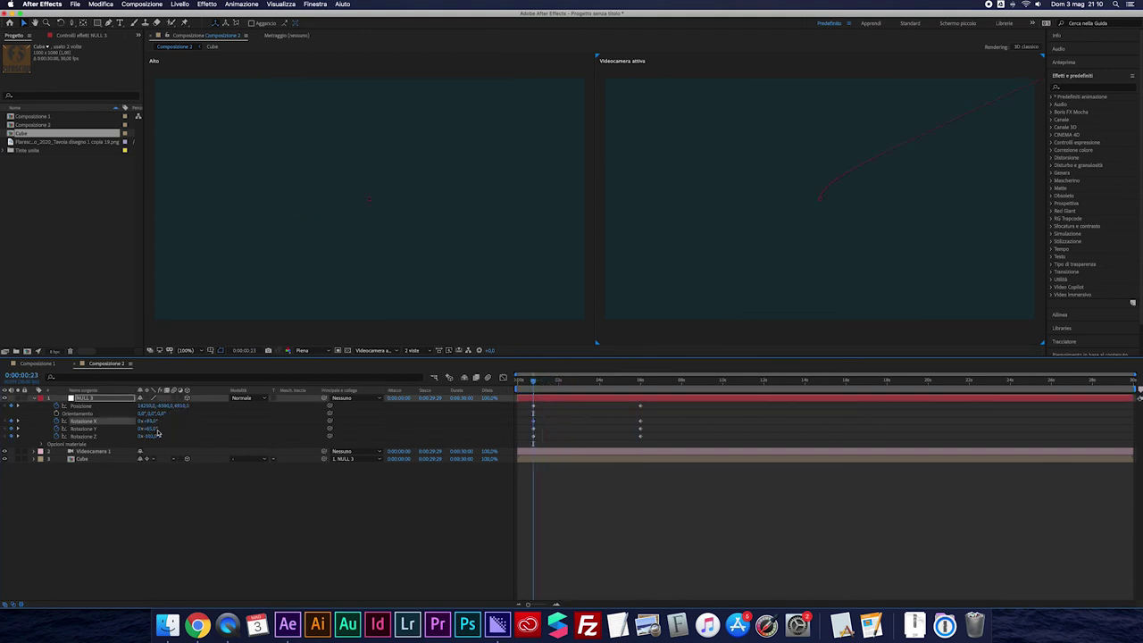
pyautogui.moveTo(152, 432)
pyautogui.mouseDown()
pyautogui.moveTo(205, 421)
pyautogui.moveTo(163, 444)
pyautogui.moveTo(250, 440)
pyautogui.mouseUp()
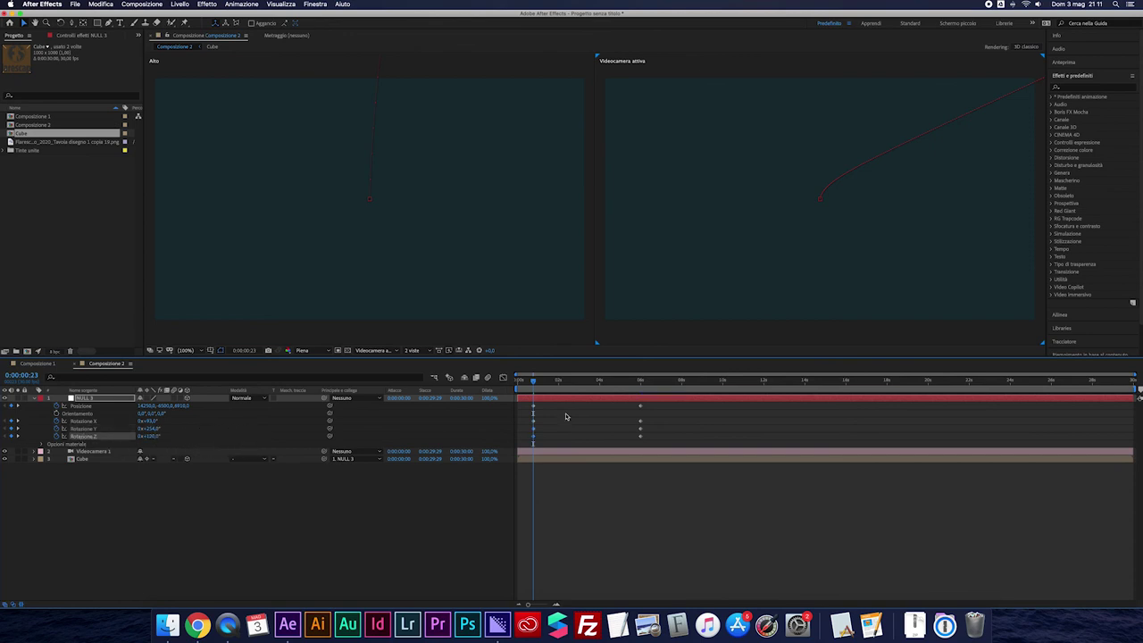
pyautogui.moveTo(534, 382)
pyautogui.mouseDown()
pyautogui.moveTo(654, 382)
pyautogui.moveTo(632, 381)
pyautogui.mouseUp()
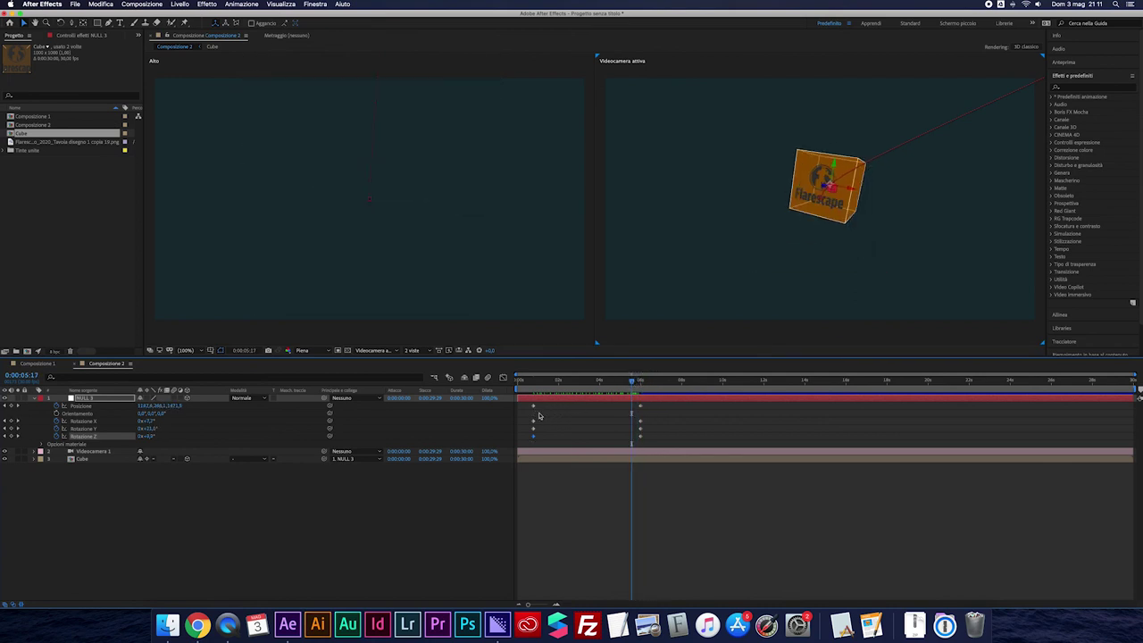
pyautogui.moveTo(522, 408); pyautogui.dragTo(652, 449)
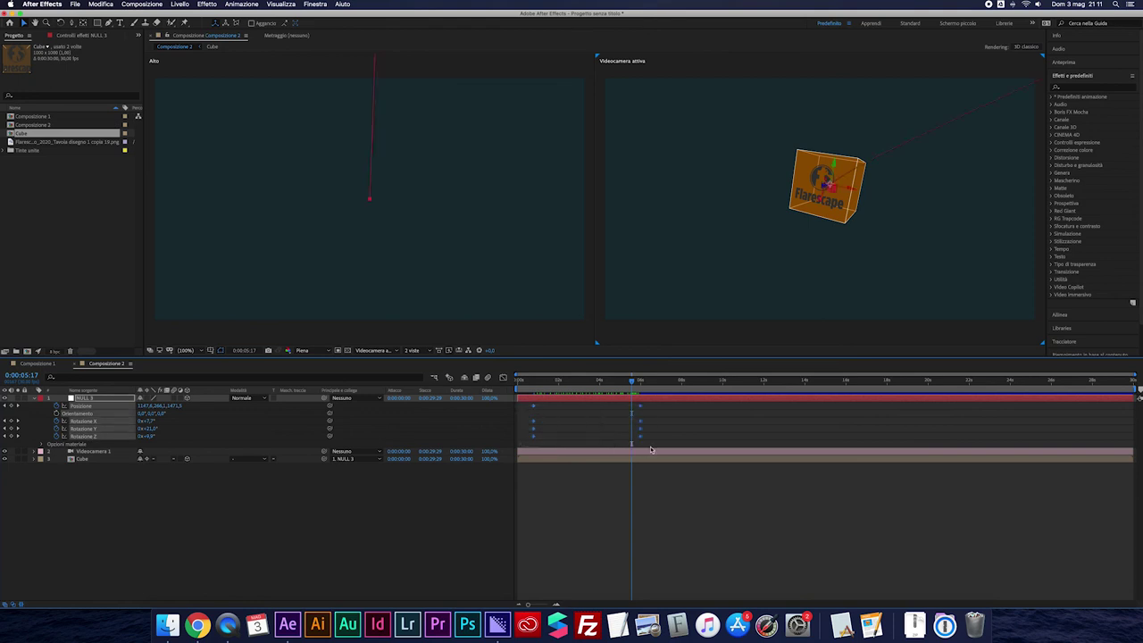
pyautogui.press('F9')
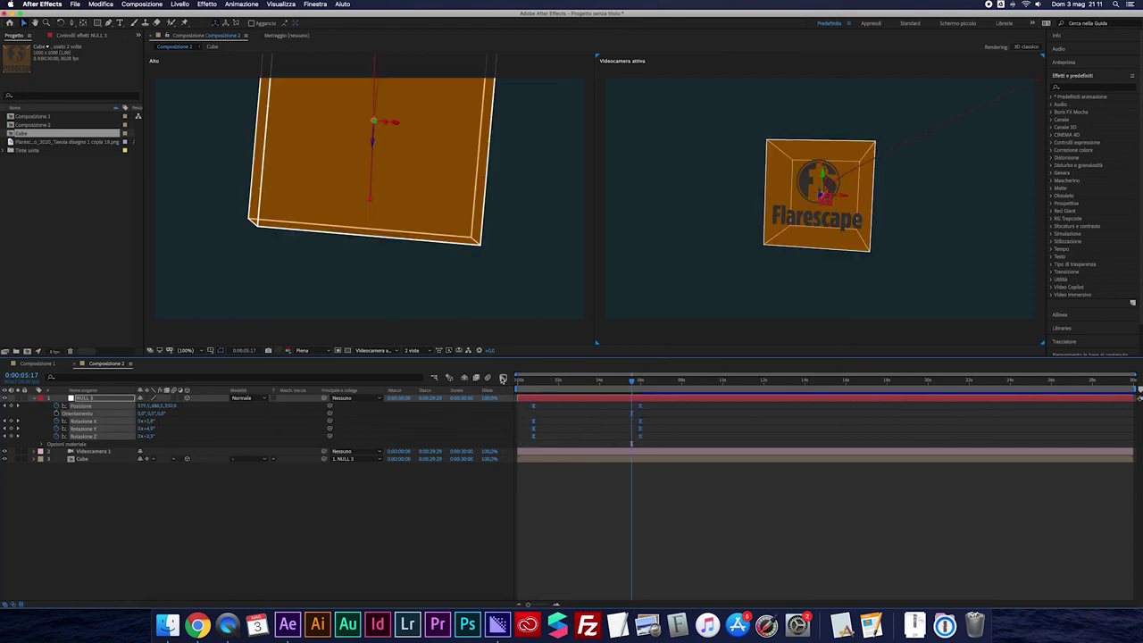
# In the speed graph, drag the keyframes' influence handle left so speed peaks early, then preview
pyautogui.click(503, 378)
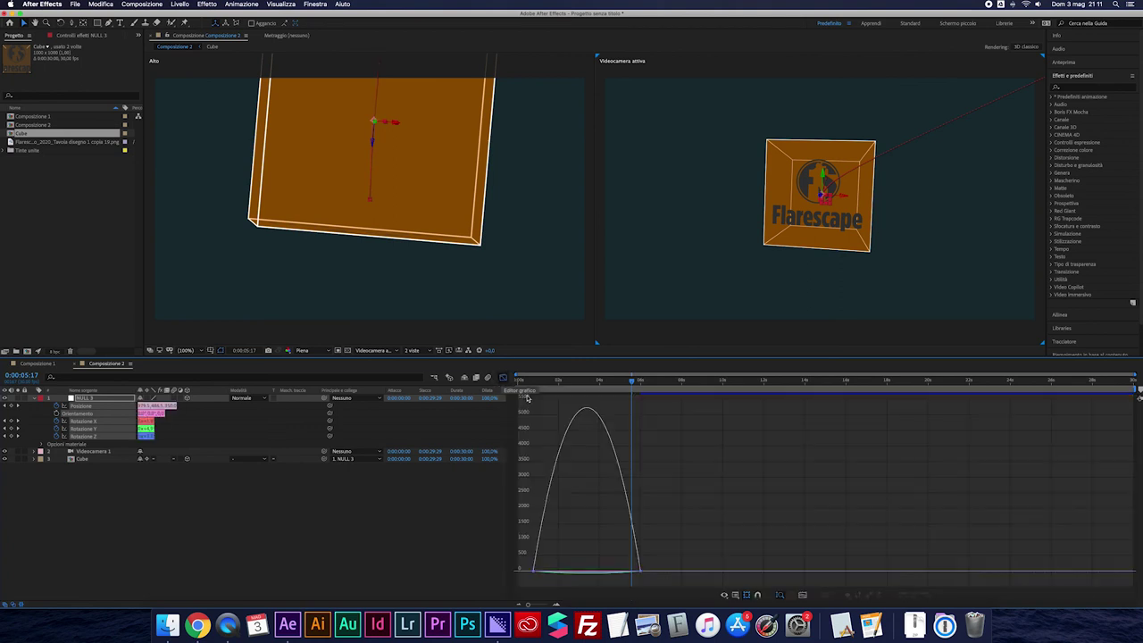
pyautogui.click(631, 568)
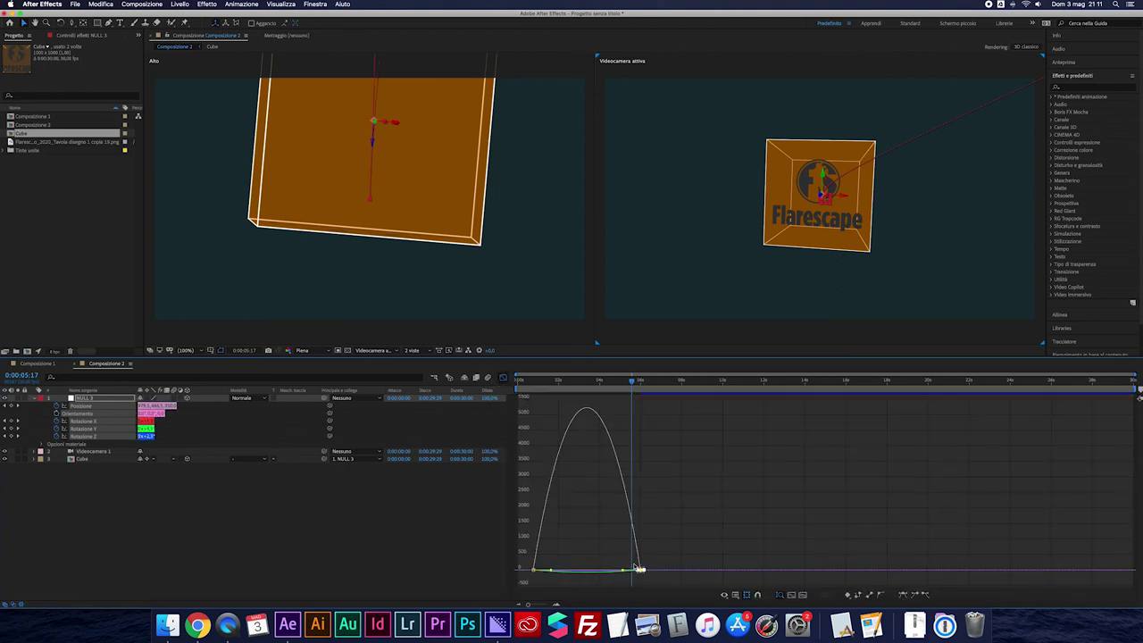
pyautogui.moveTo(622, 571); pyautogui.dragTo(593, 572)
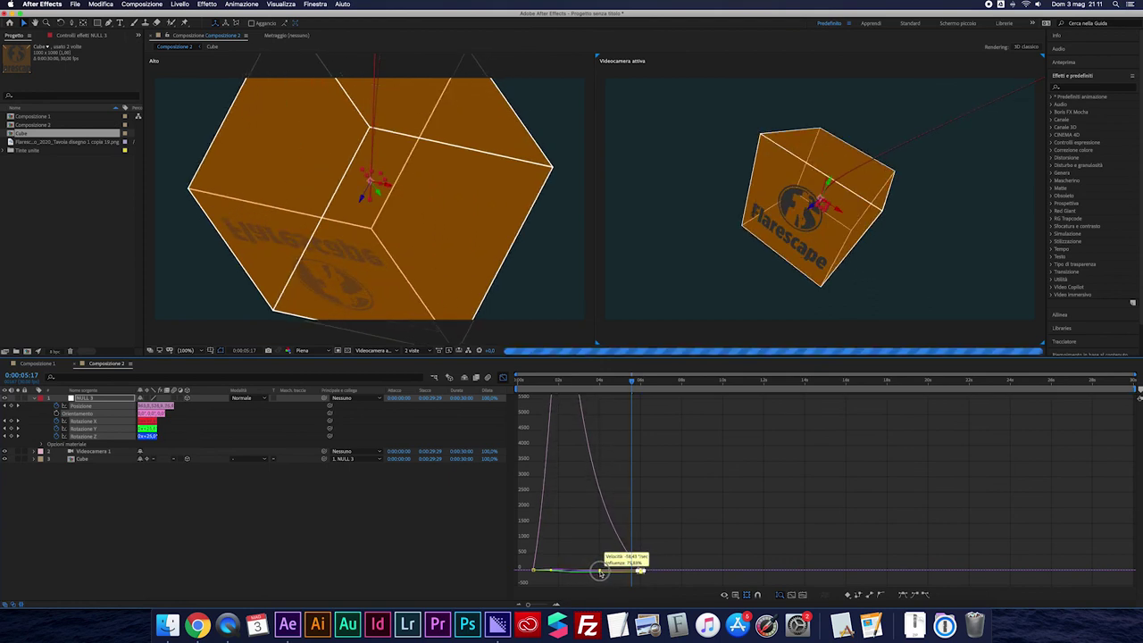
pyautogui.click(524, 384)
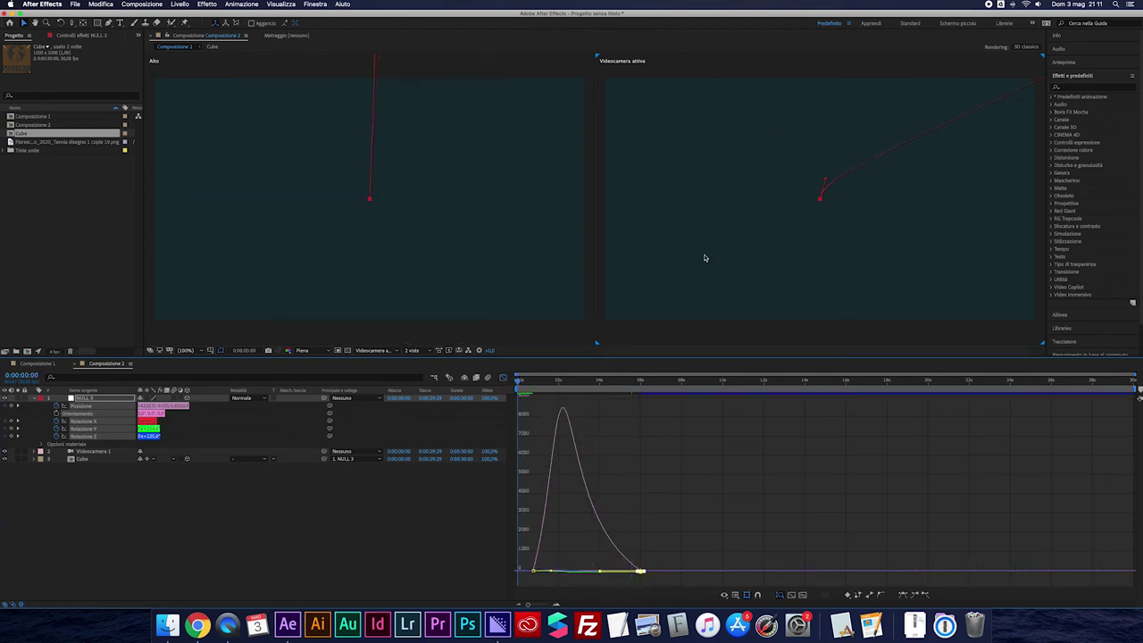
pyautogui.press('space')
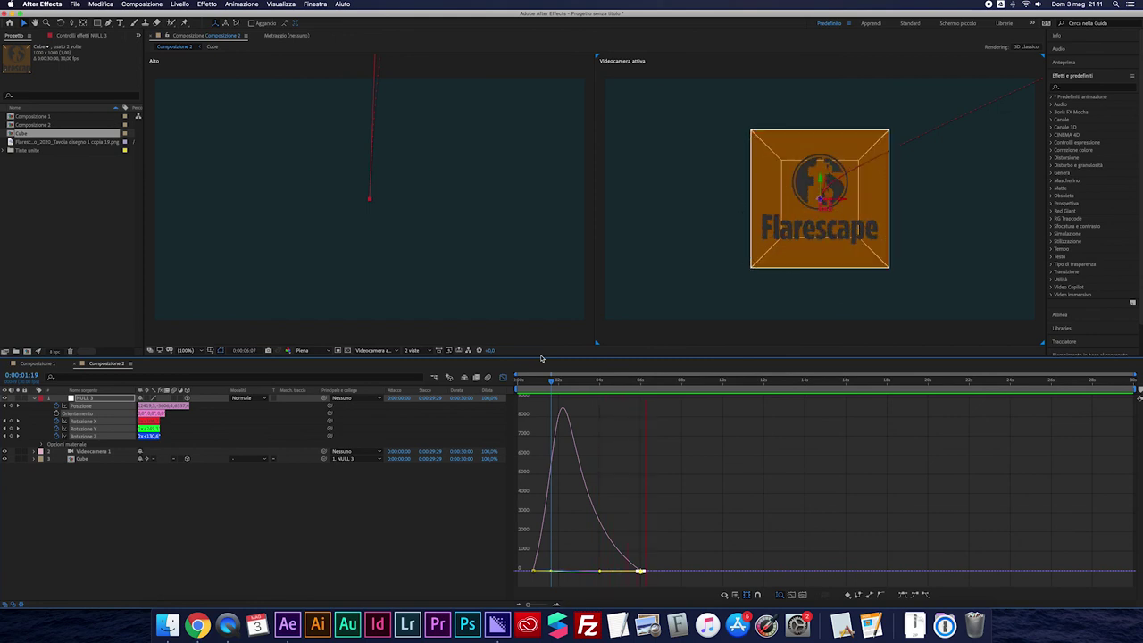
pyautogui.press('space')
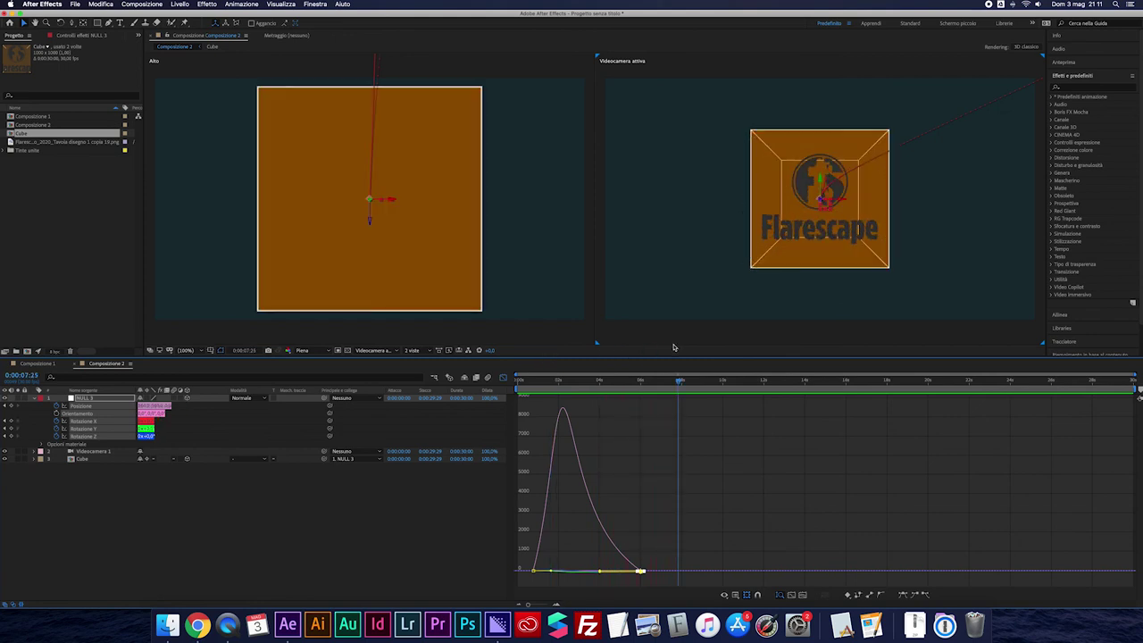
pyautogui.click(675, 347)
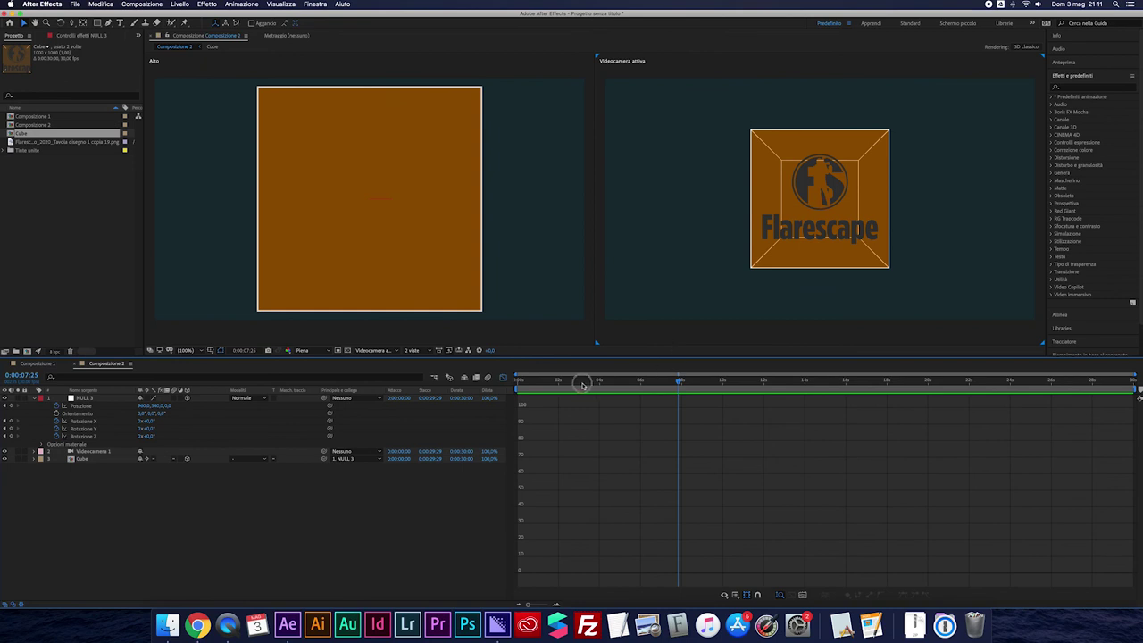
# Return to the start, switch back to layer bars and play the final eased fly-in
pyautogui.press('Home')
pyautogui.hotkey('shift', 'F3')
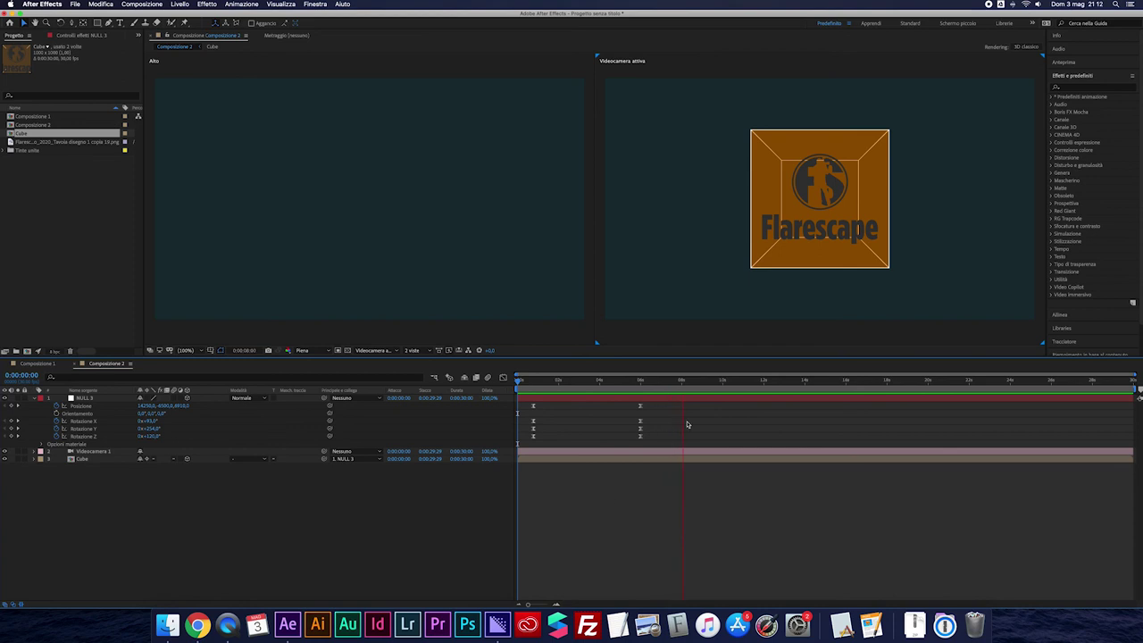
pyautogui.press('space')
pyautogui.scroll(2, 819, 197)
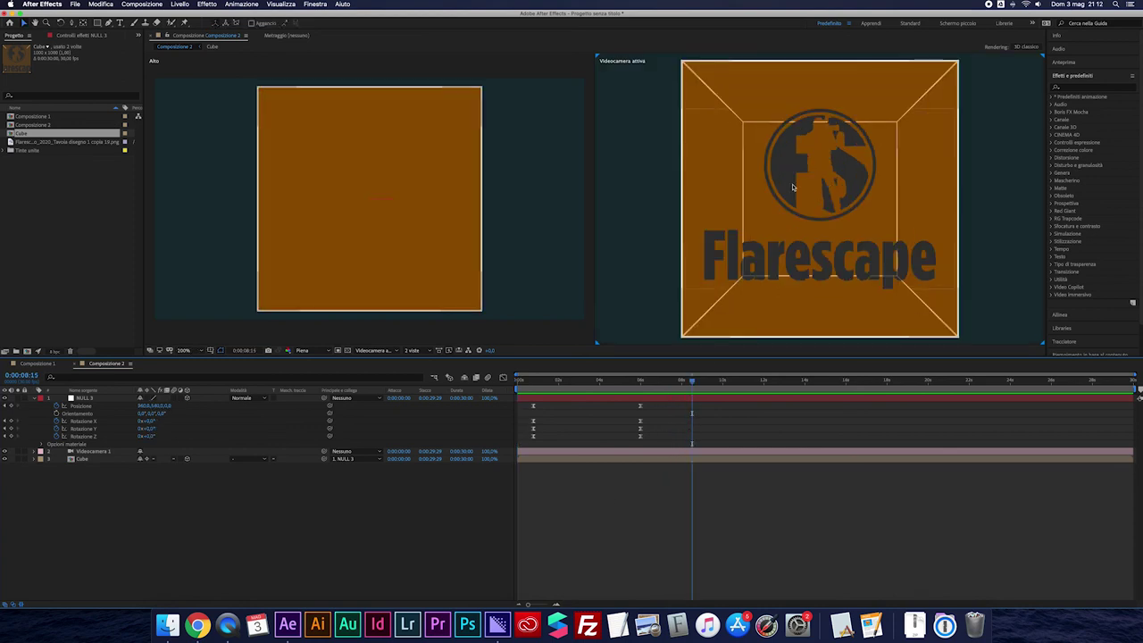